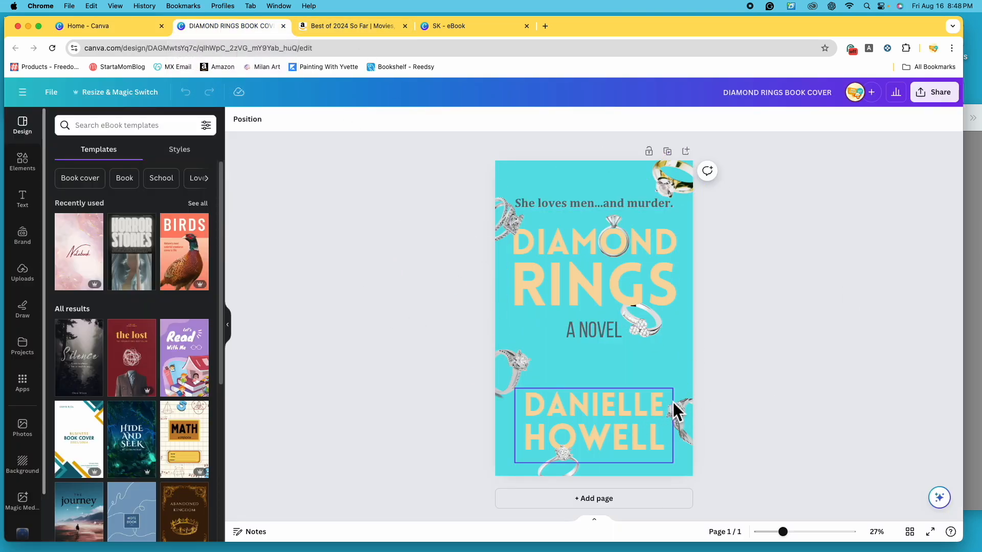
- Switch to the Amazon best books of 2024 page, open the Mysteries & Thrillers list and examine its book covers
left_click(342, 29)
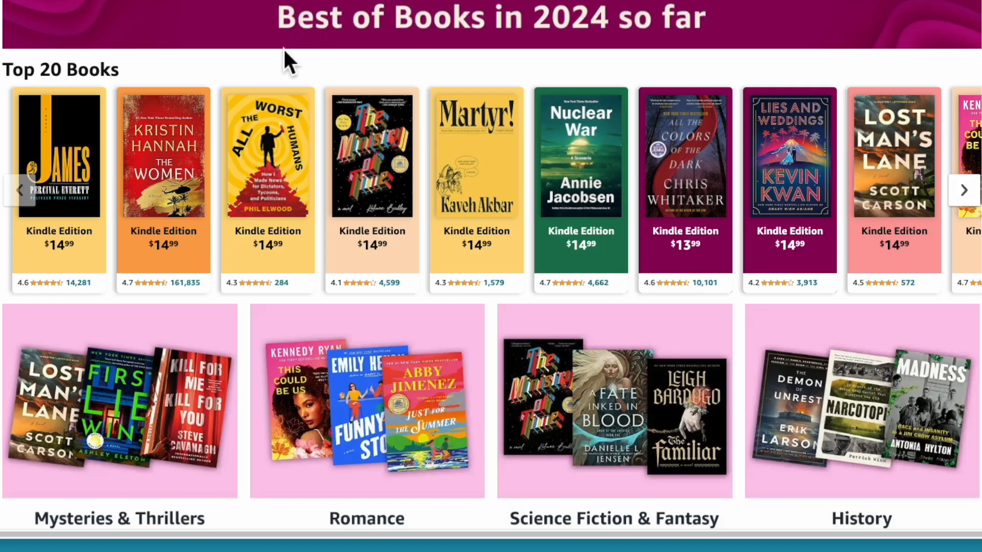
scroll(215, 297, "down", 1)
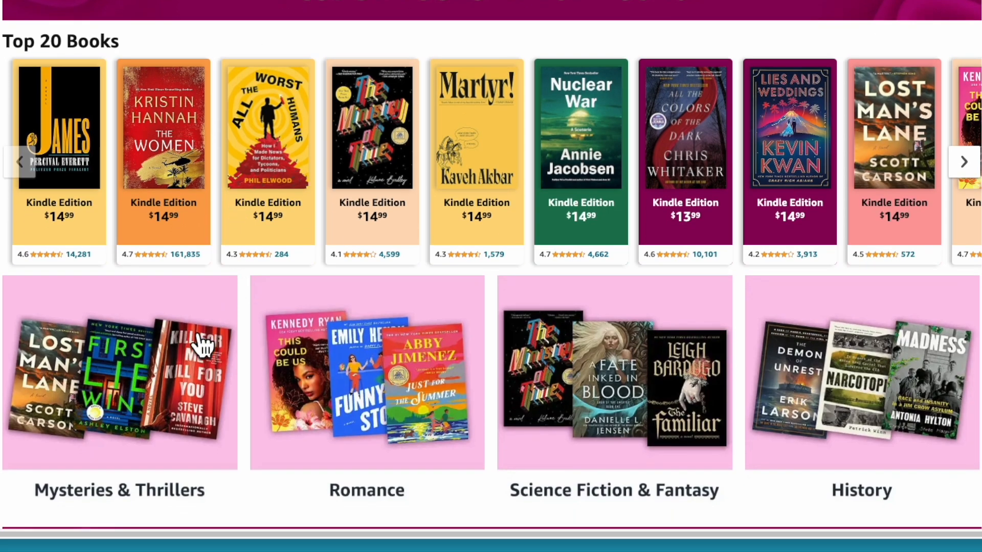
left_click(197, 415)
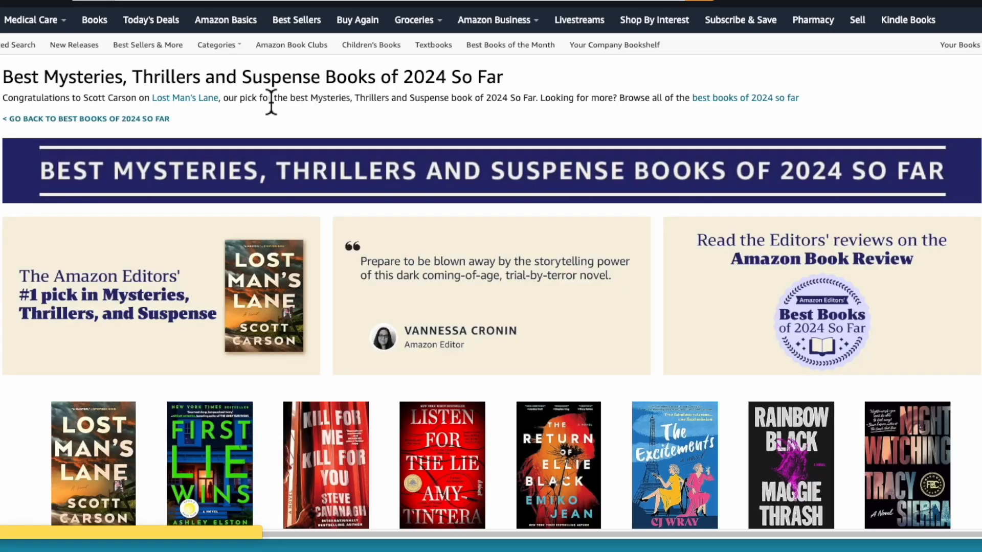
scroll(436, 266, "down", 10)
scroll(436, 266, "down", 9)
scroll(436, 265, "up", 9)
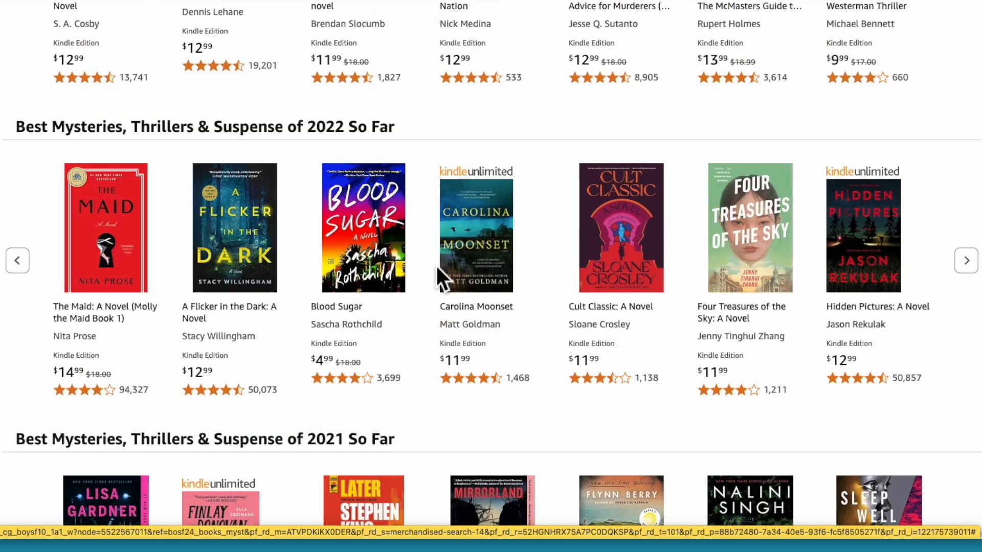
scroll(421, 161, "up", 6)
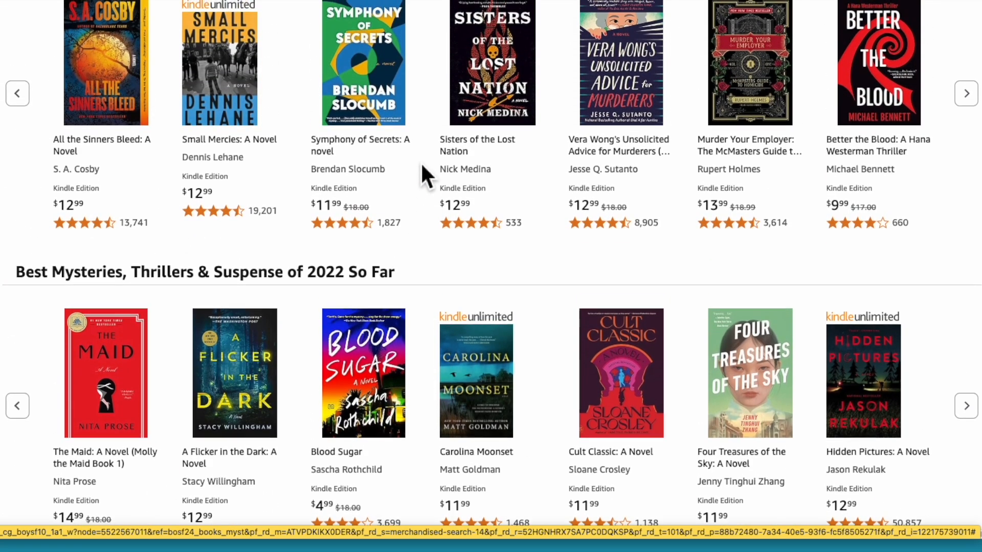
scroll(422, 168, "up", 1)
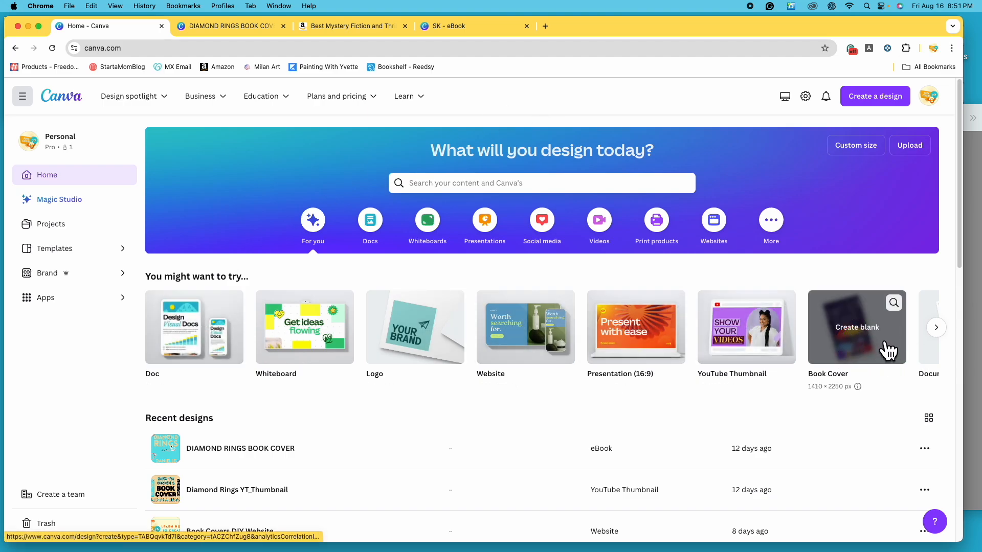
- Search the Canva templates for "book cover"
left_click(559, 187)
type("book cover")
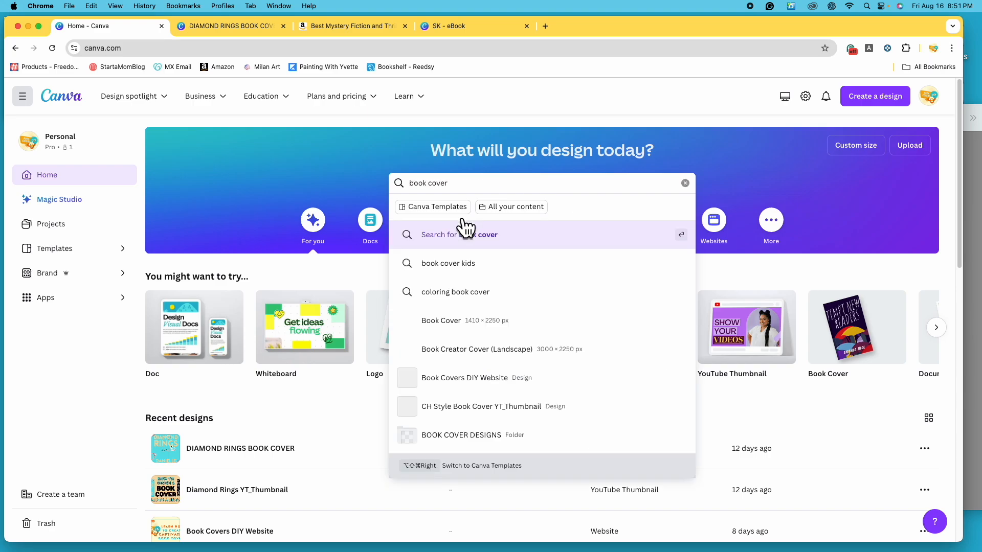
left_click(464, 226)
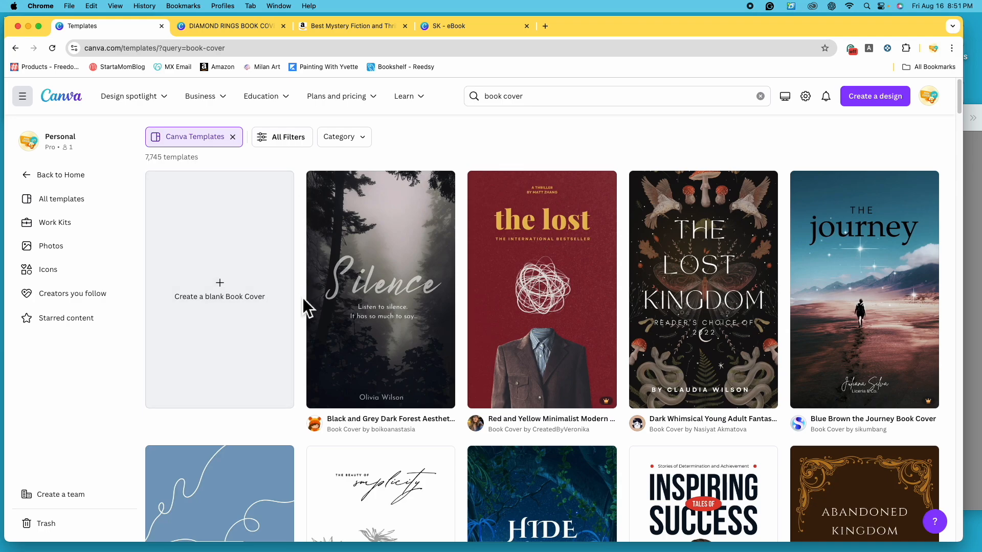
- Look through the book cover templates and create a blank Book Cover design
scroll(303, 299, "down", 5)
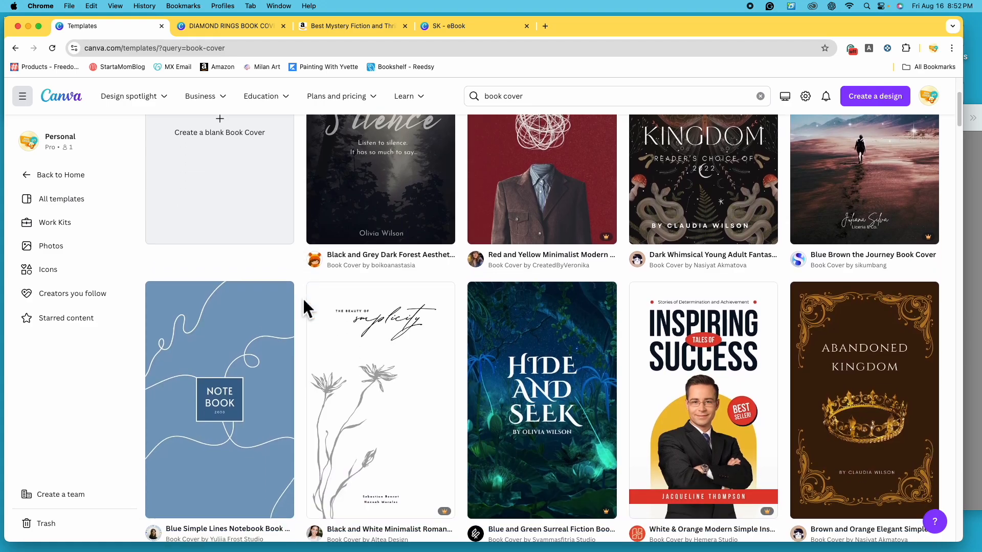
scroll(303, 308, "down", 8)
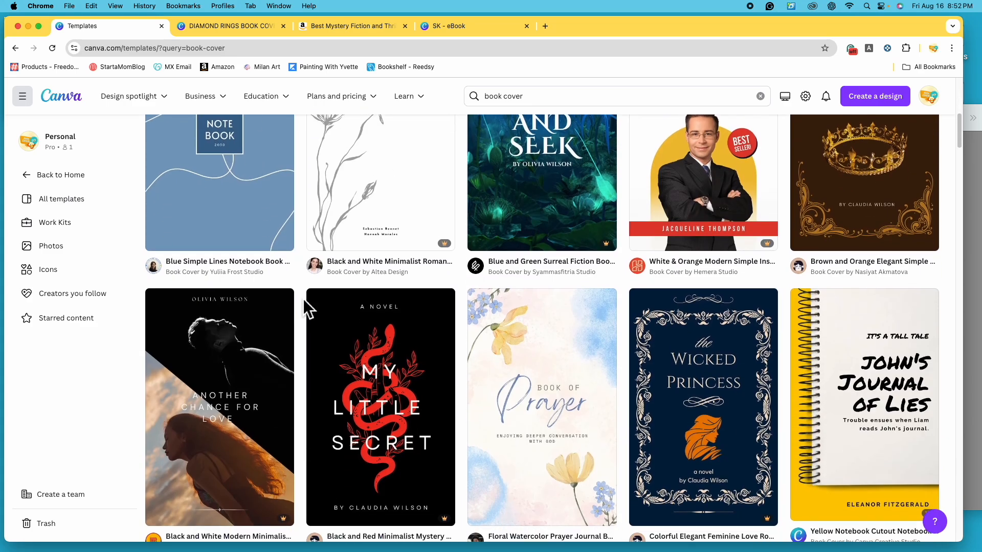
scroll(303, 299, "down", 3)
scroll(303, 298, "up", 15)
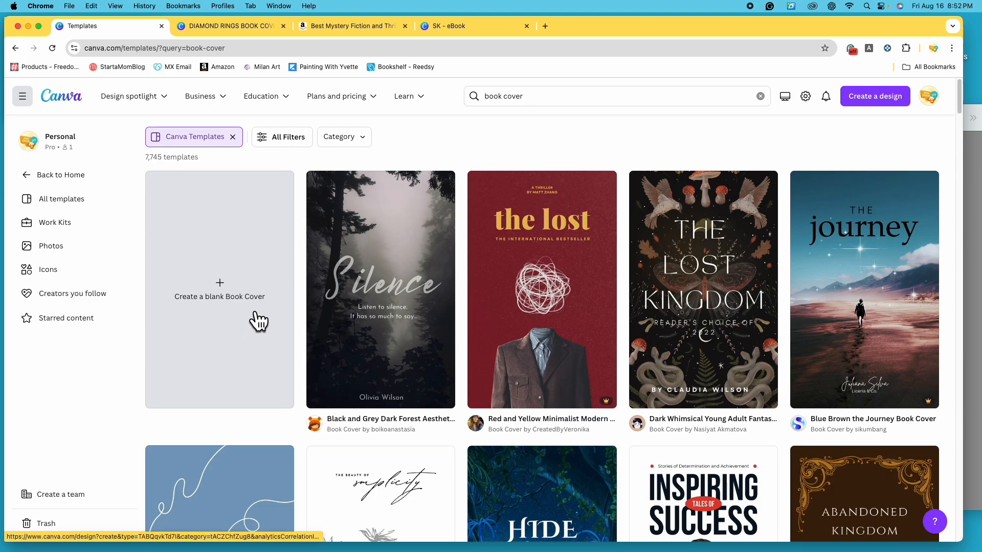
left_click(235, 319)
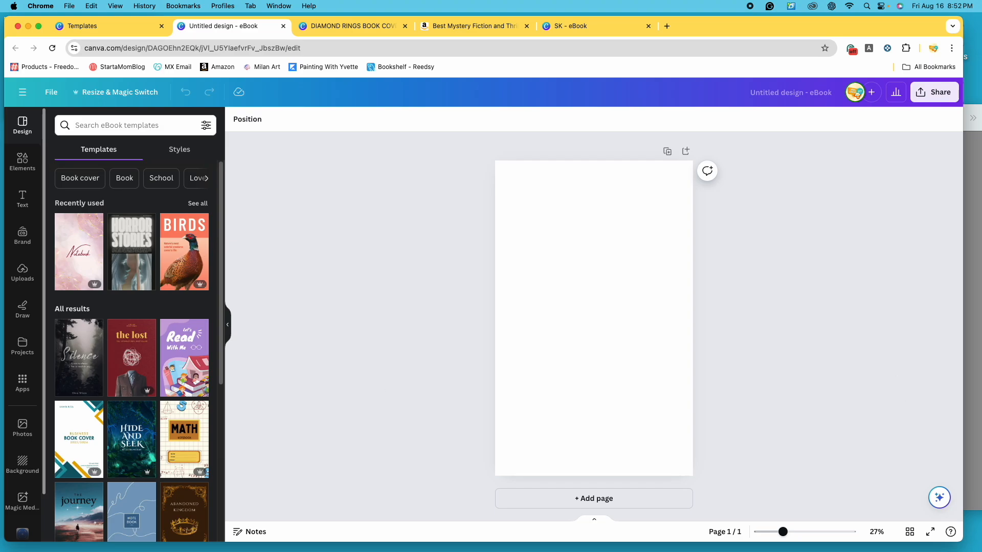
- Switch to Preview to view the "Love Letters to a Serial Killer" reference cover, and return to the blank Canva design
left_click(977, 351)
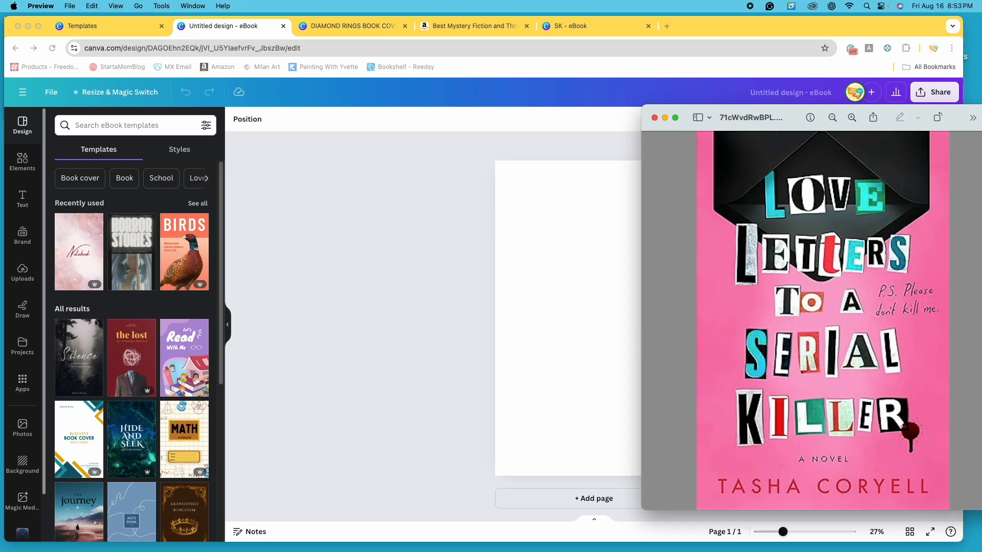
left_click(383, 262)
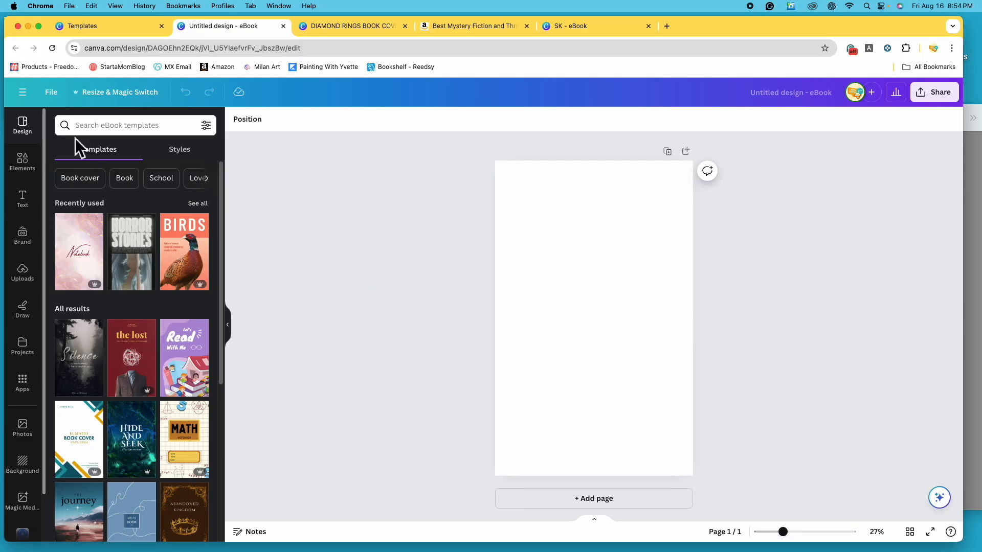
- Search the design elements for "envelope" and show all the matching photos
left_click(33, 171)
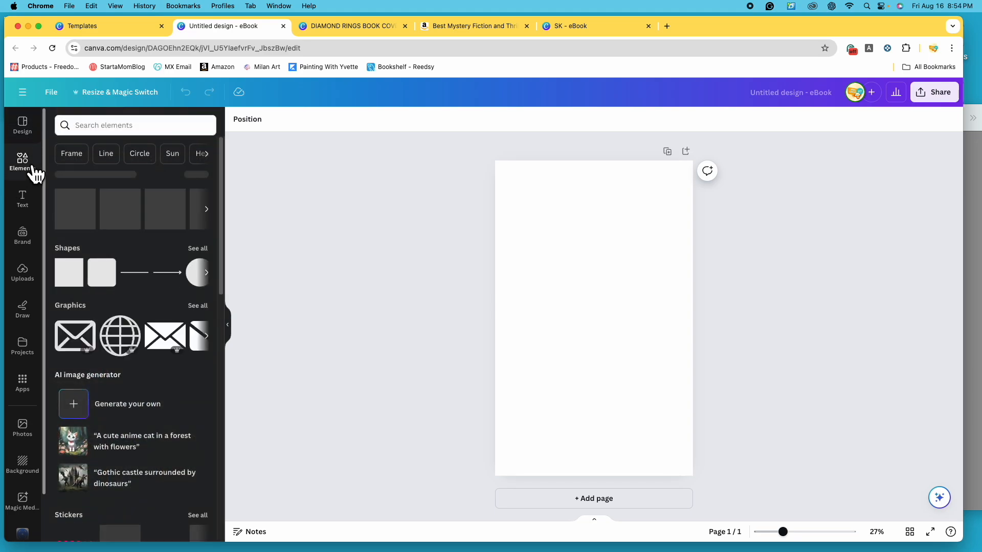
left_click(114, 125)
type("en")
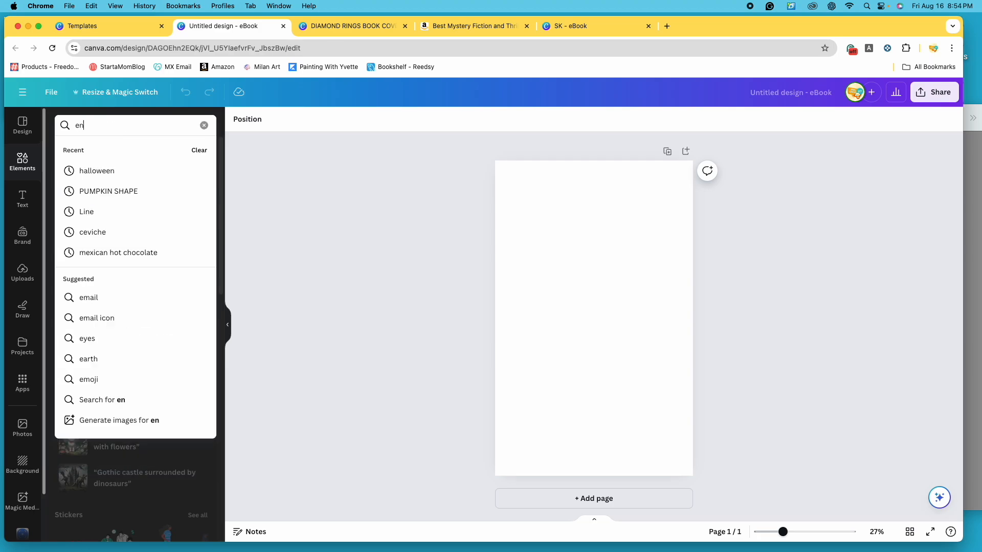
type("velope")
key("Return")
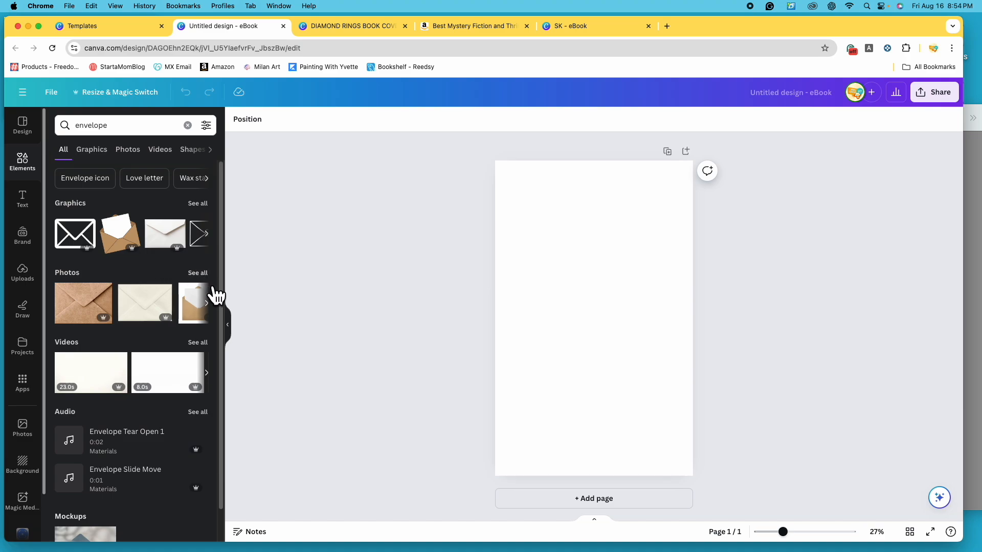
left_click(205, 273)
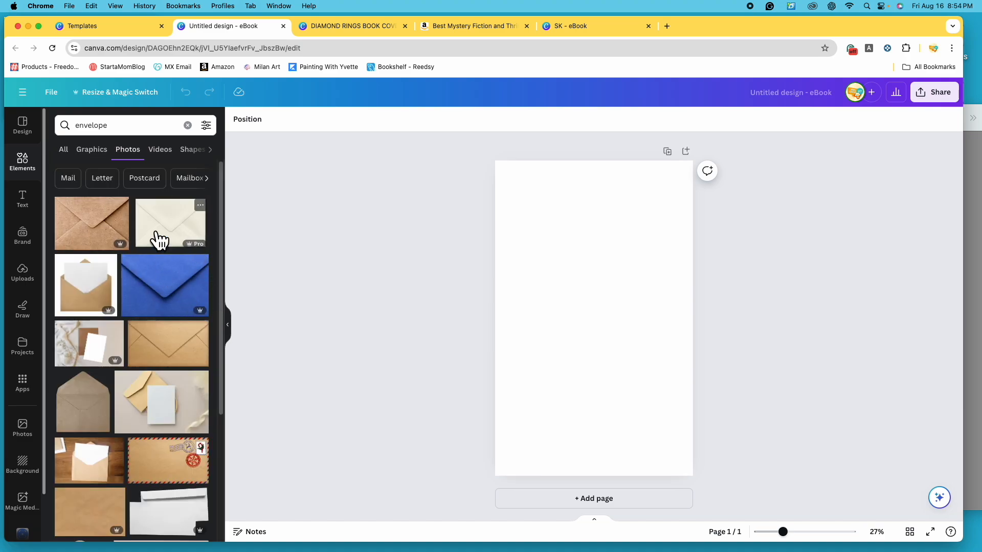
- Look through the envelope photos and filter them to Free items only
scroll(124, 377, "down", 1)
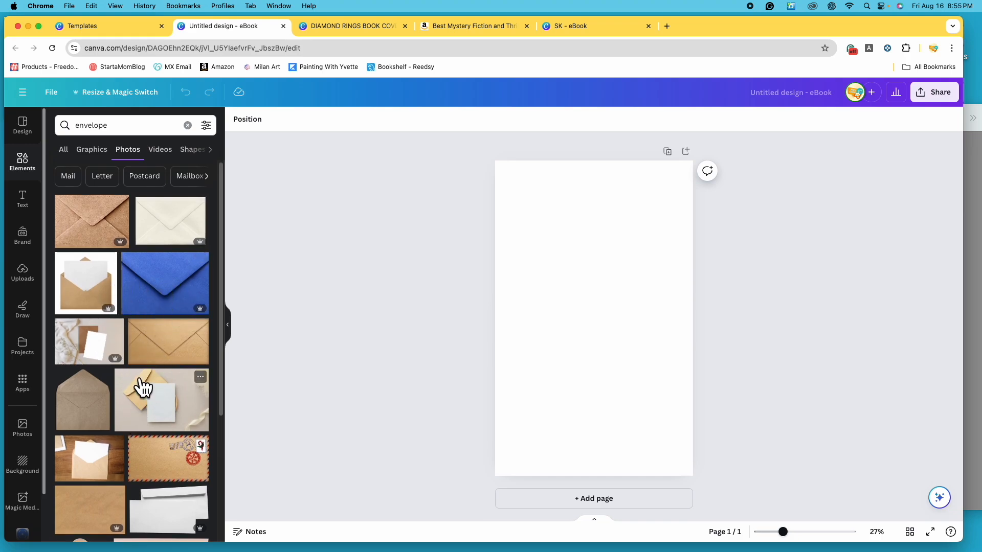
scroll(142, 387, "down", 5)
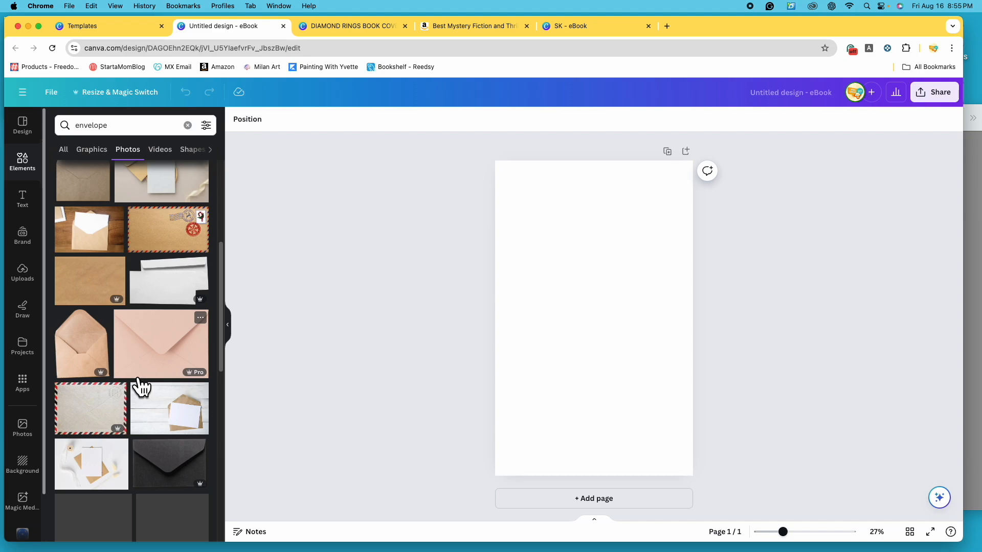
scroll(142, 387, "down", 2)
scroll(139, 387, "down", 2)
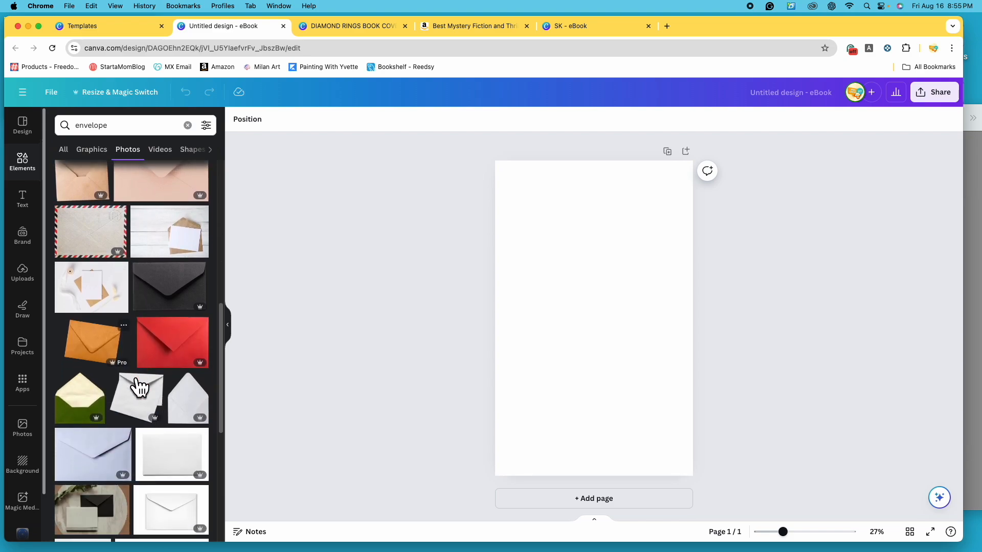
scroll(137, 388, "down", 1)
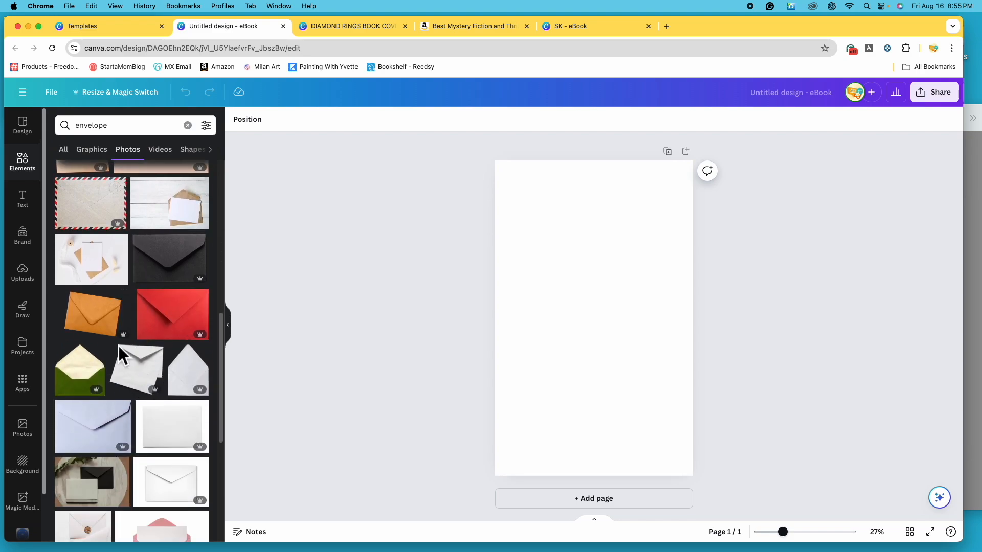
scroll(119, 346, "down", 1)
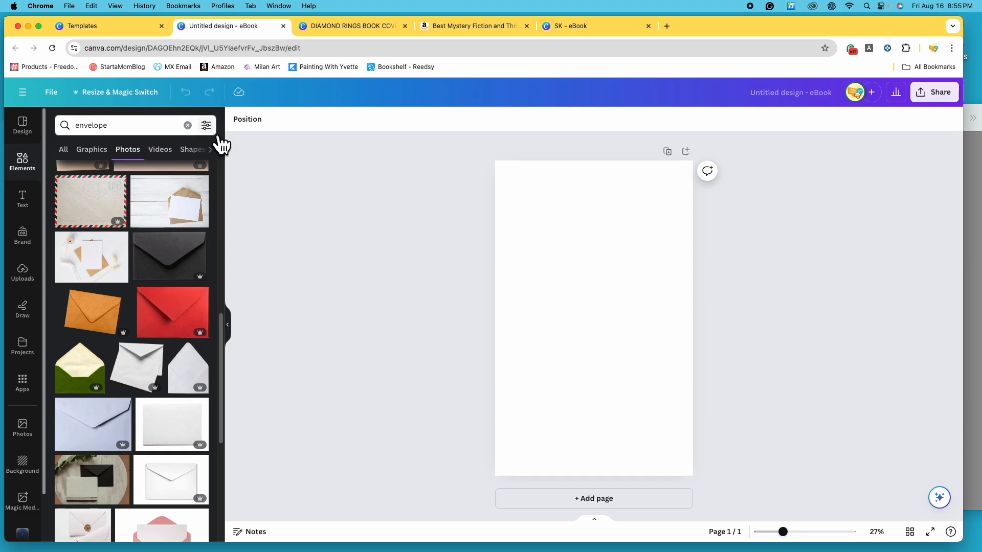
left_click(206, 125)
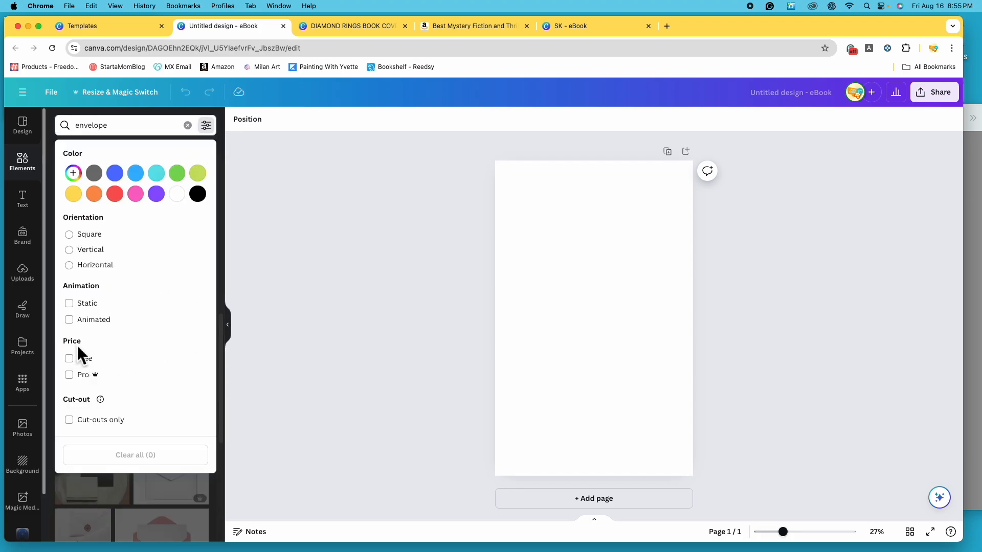
left_click(78, 363)
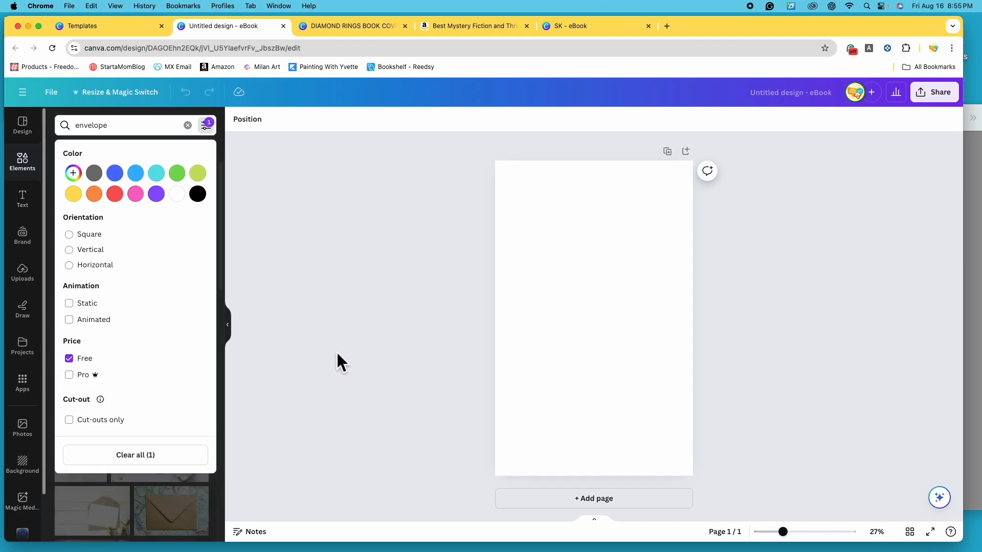
left_click(355, 343)
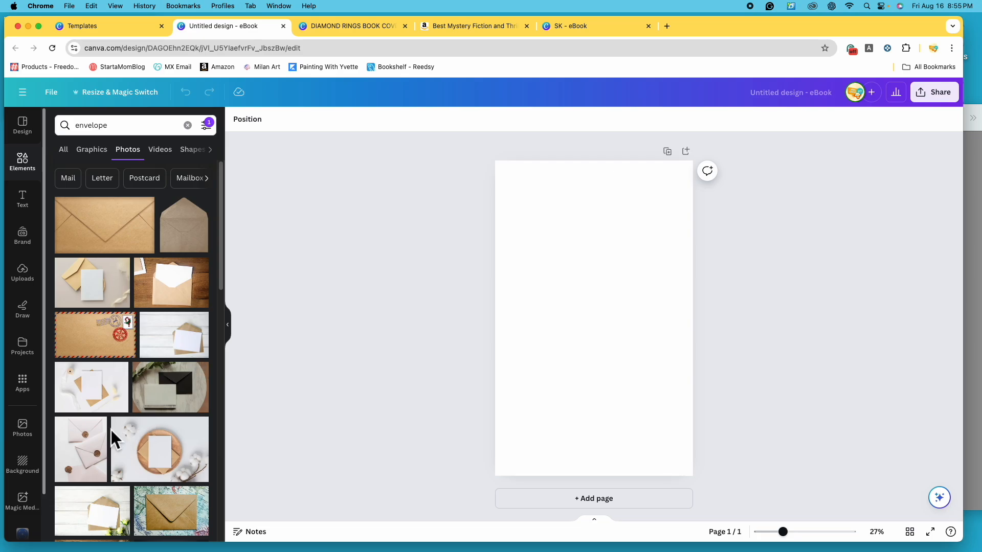
- Find the photo of an open pink envelope with a red heart on gold and add it to the page
scroll(113, 432, "down", 1)
scroll(112, 432, "down", 10)
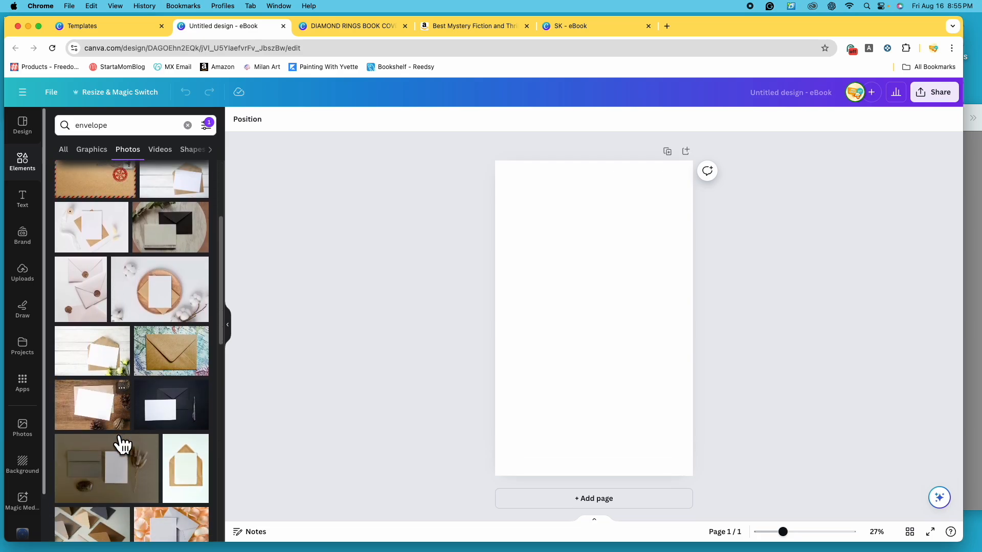
scroll(113, 430, "down", 10)
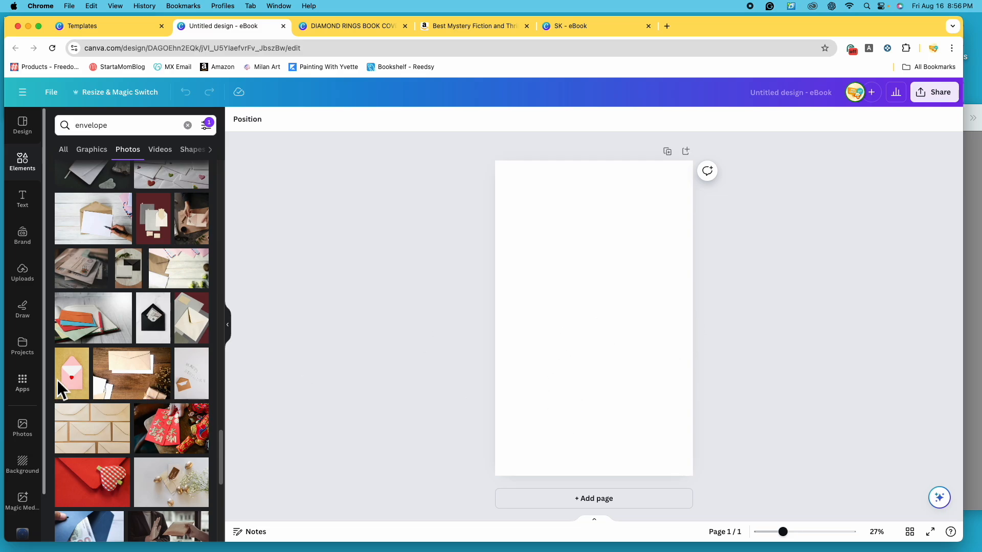
left_click(76, 394)
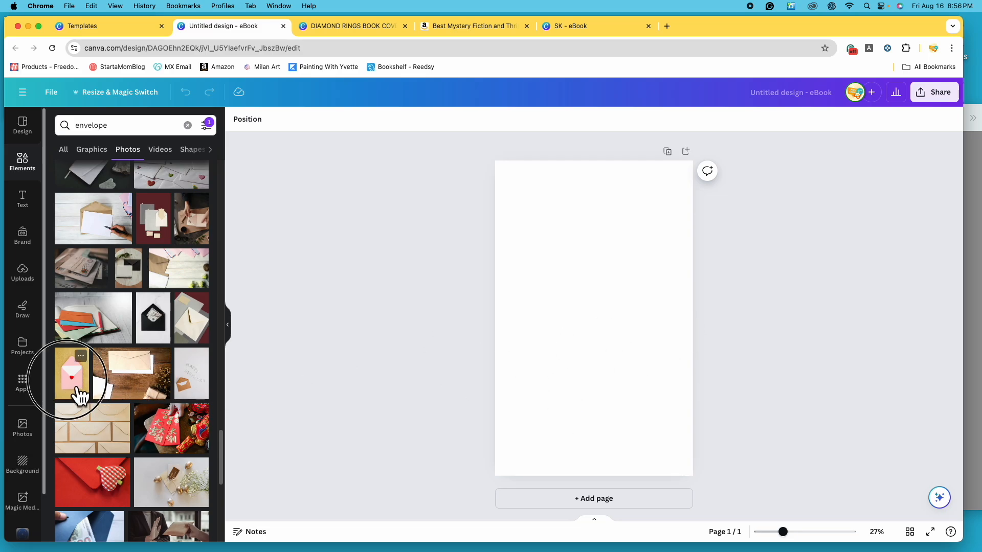
mouse_move(591, 296)
left_mouse_down()
mouse_move(597, 284)
mouse_move(596, 313)
mouse_move(602, 299)
left_mouse_up()
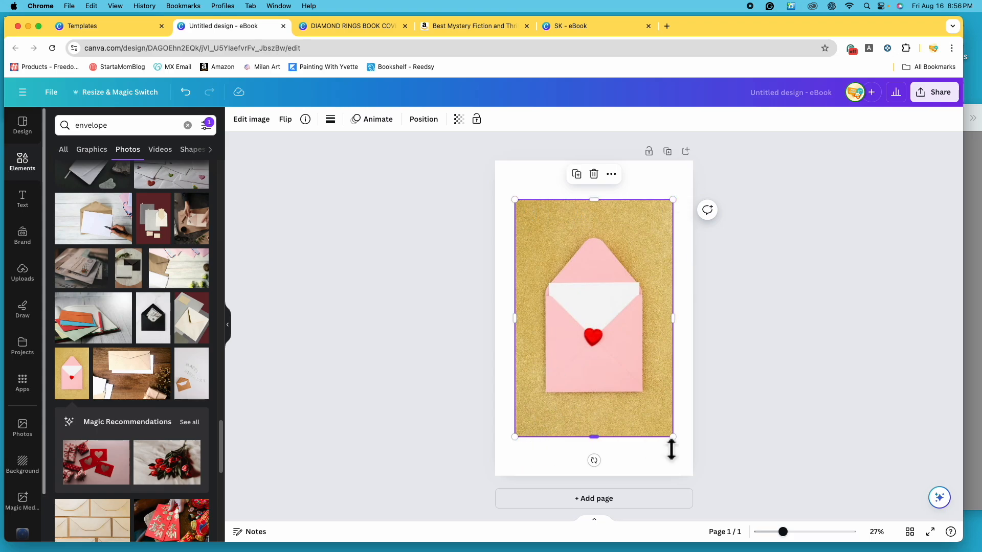
- Enlarge and centre the pink envelope photo so that it covers the whole page, and deselect it
left_click_drag(673, 437, 693, 466)
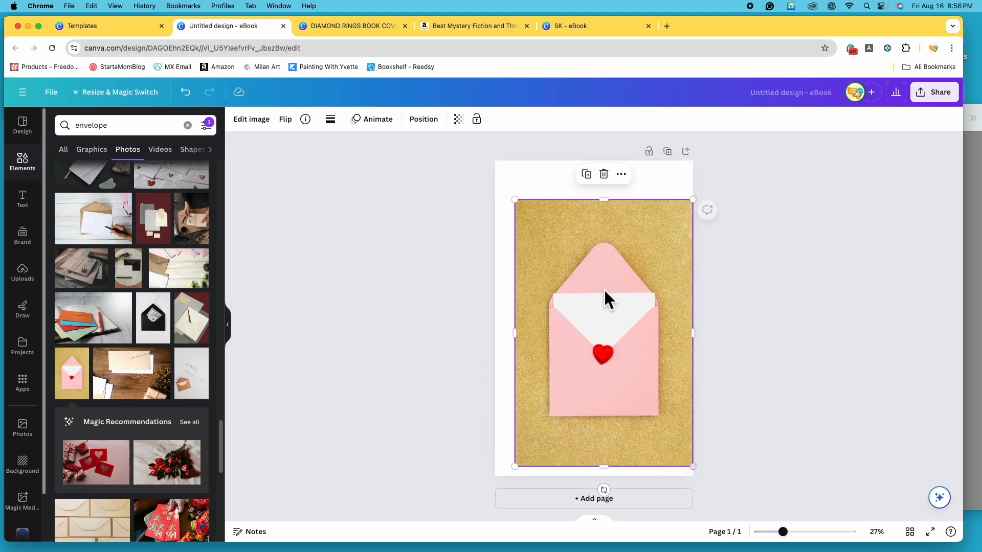
left_click_drag(514, 199, 495, 170)
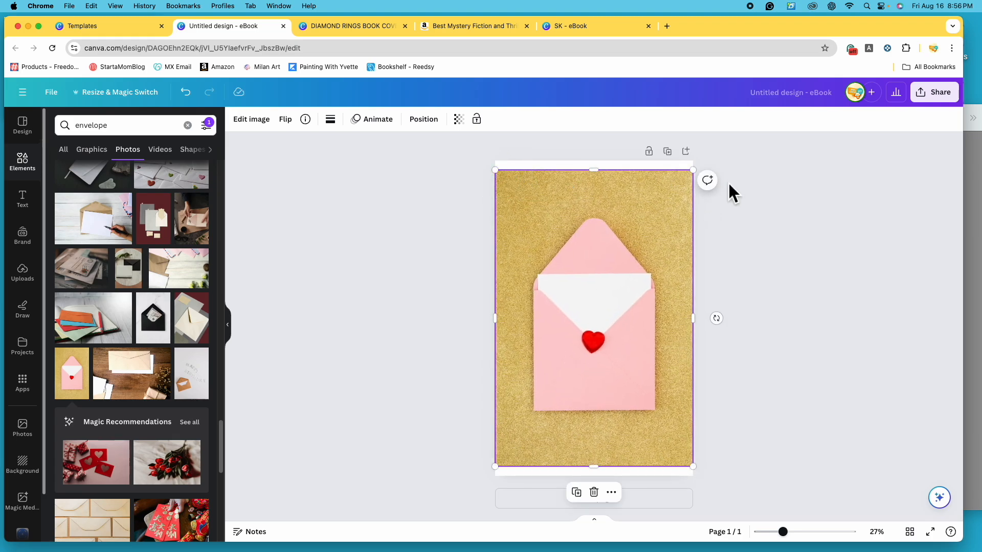
left_click_drag(495, 467, 489, 475)
mouse_move(693, 170)
left_mouse_down()
mouse_move(697, 158)
mouse_move(706, 166)
left_mouse_up()
mouse_move(649, 302)
left_mouse_down()
mouse_move(638, 303)
mouse_move(647, 304)
left_mouse_up()
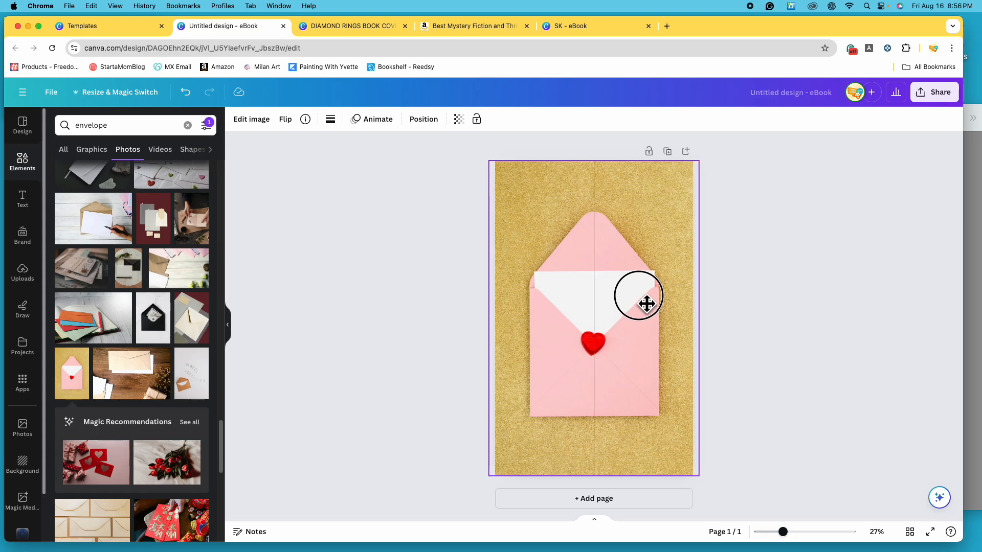
left_click_drag(647, 304, 647, 303)
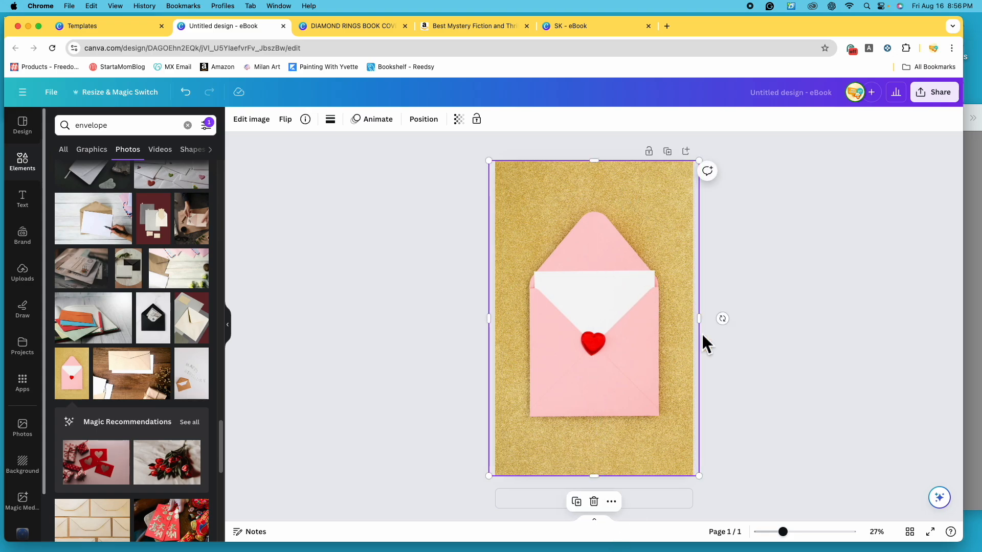
left_click(765, 394)
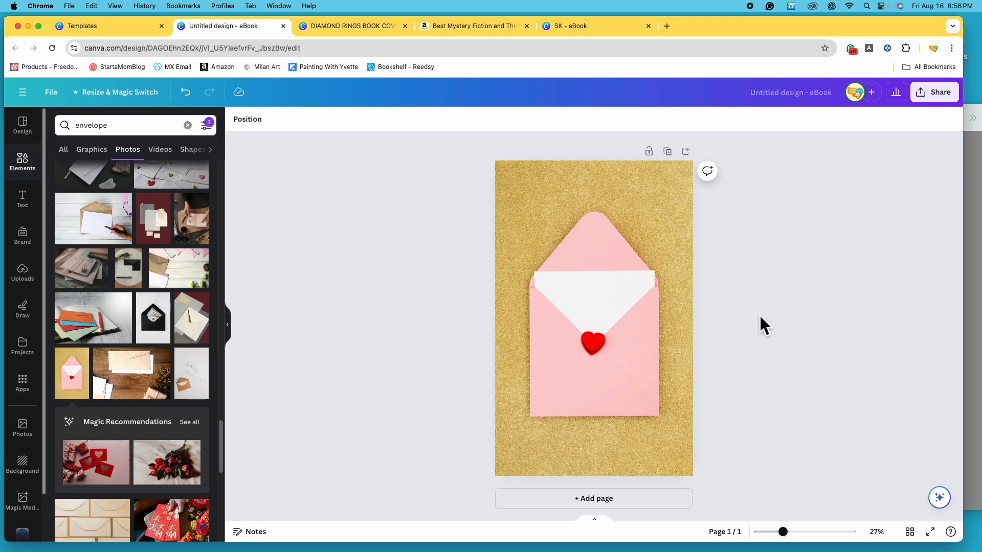
- Shrink the pink envelope photo to less than half its size in the lower right corner of the page
scroll(156, 406, "down", 4)
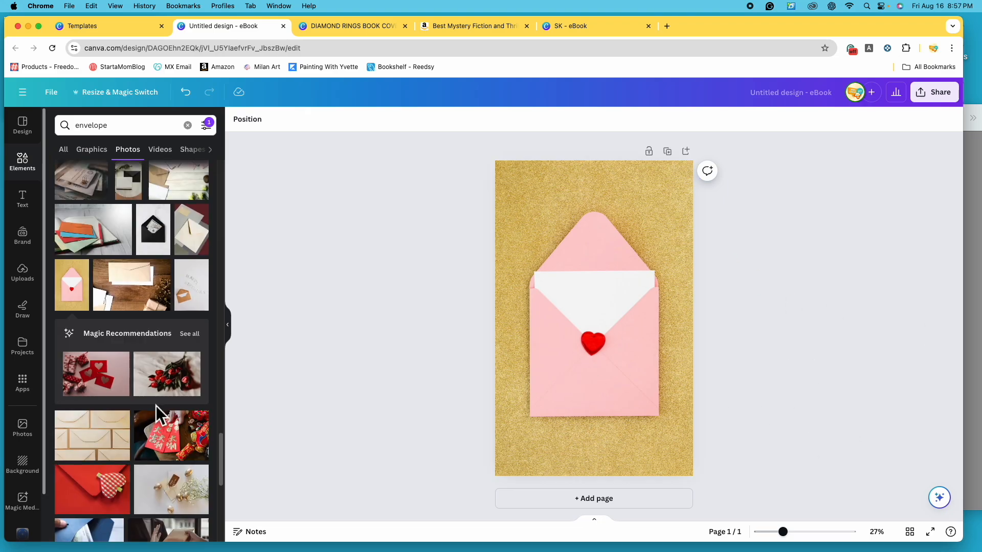
left_click(593, 302)
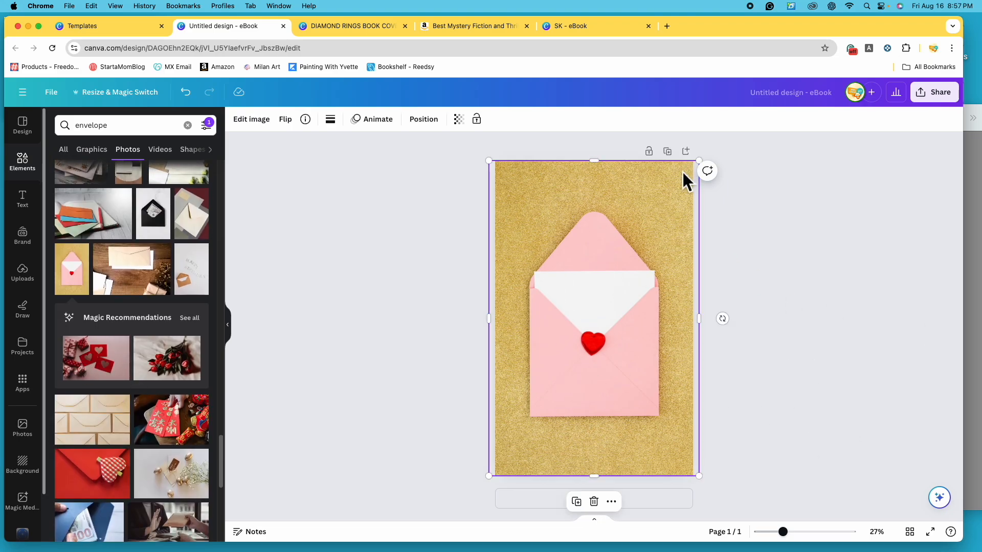
left_click_drag(490, 161, 611, 345)
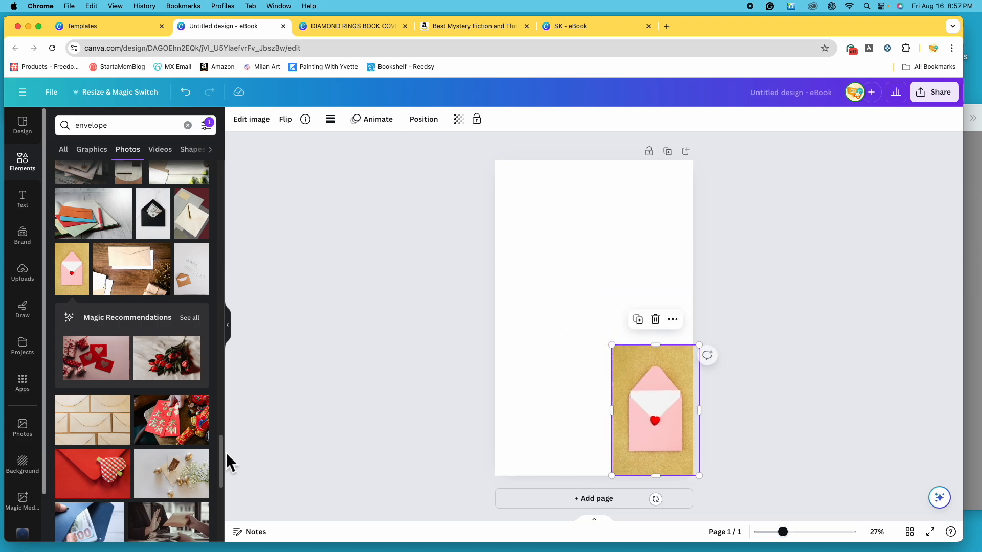
- Look through more of the free envelope photos and search the elements for "valentines" instead
scroll(153, 383, "down", 6)
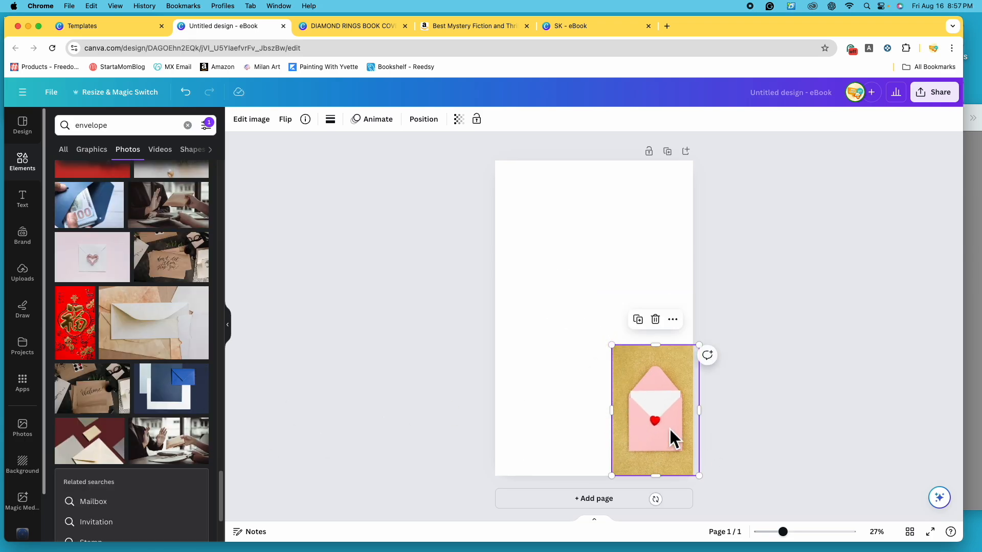
scroll(174, 449, "down", 2)
scroll(210, 359, "down", 4)
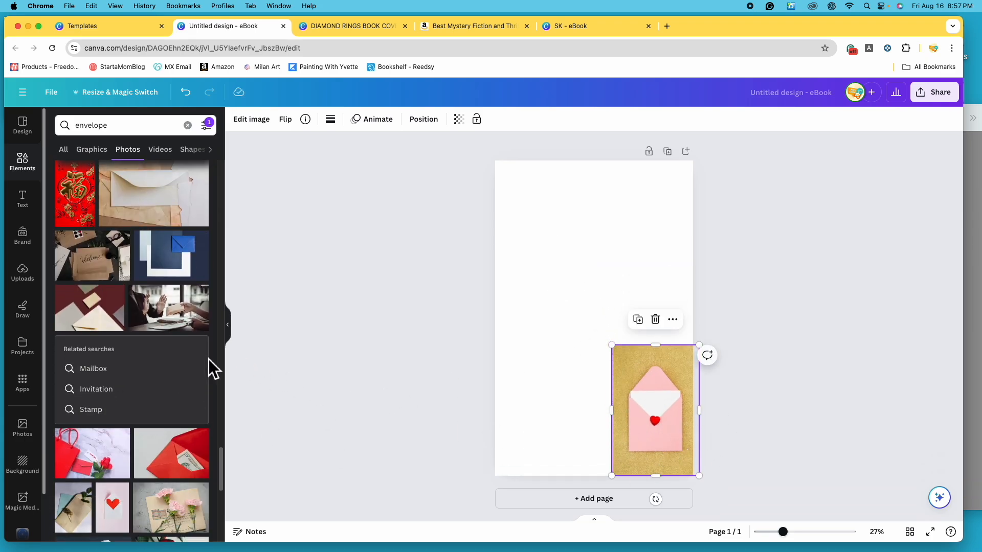
scroll(193, 330, "down", 3)
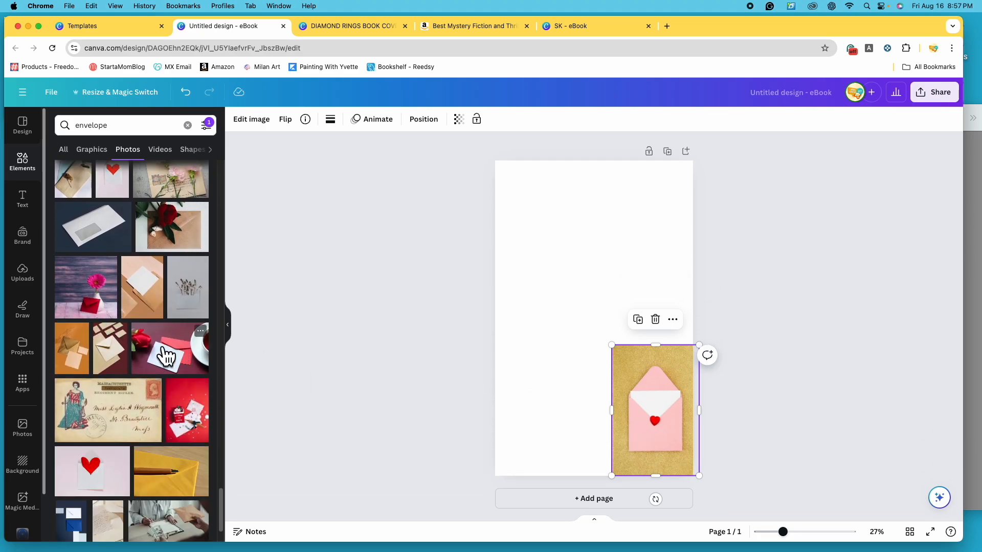
scroll(148, 346, "up", 5)
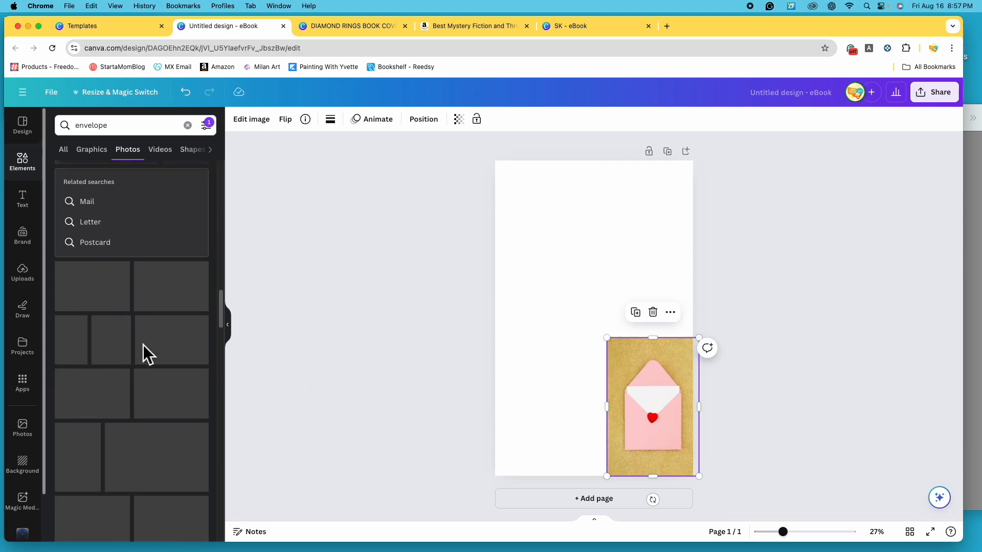
double_click(128, 125)
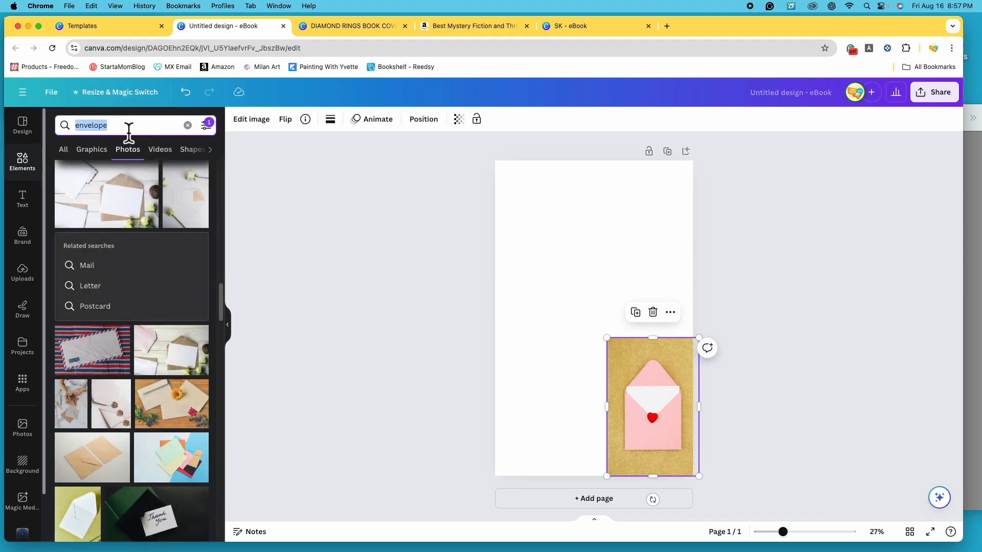
type("valentine")
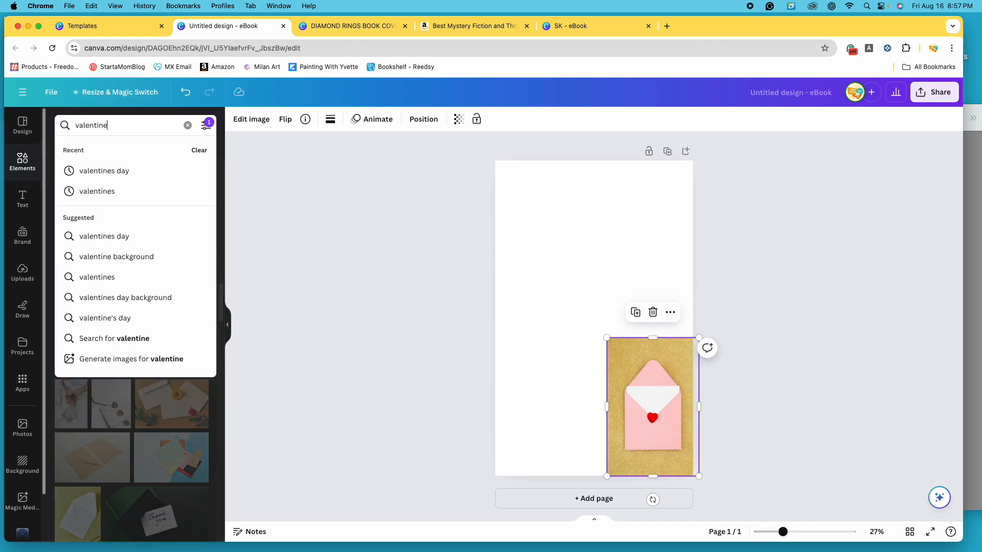
type("s")
key("Return")
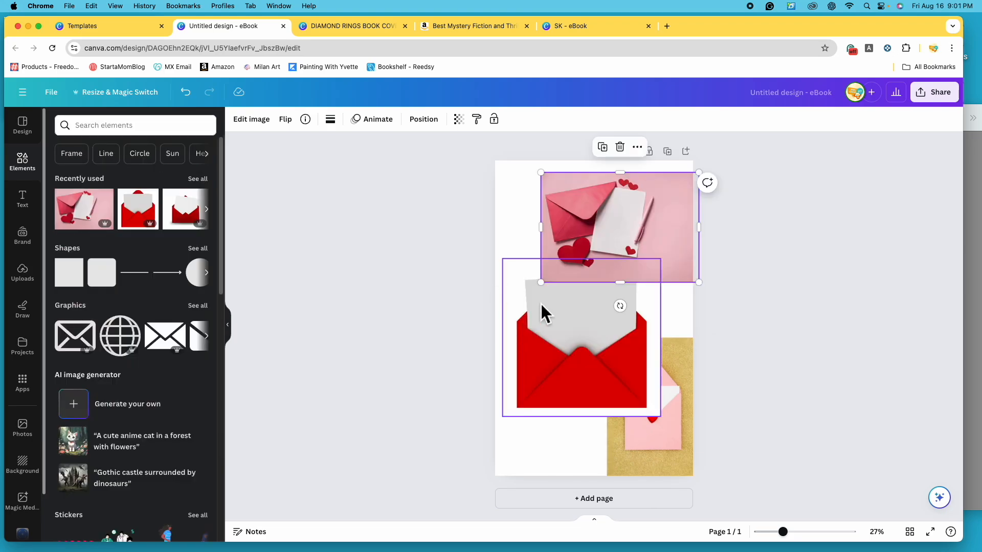
- Spread the red envelope image and the gold-background envelope photo apart on the page, and delete the gold-background photo
mouse_move(668, 445)
left_mouse_down()
mouse_move(631, 466)
mouse_move(688, 427)
mouse_move(683, 445)
left_mouse_up()
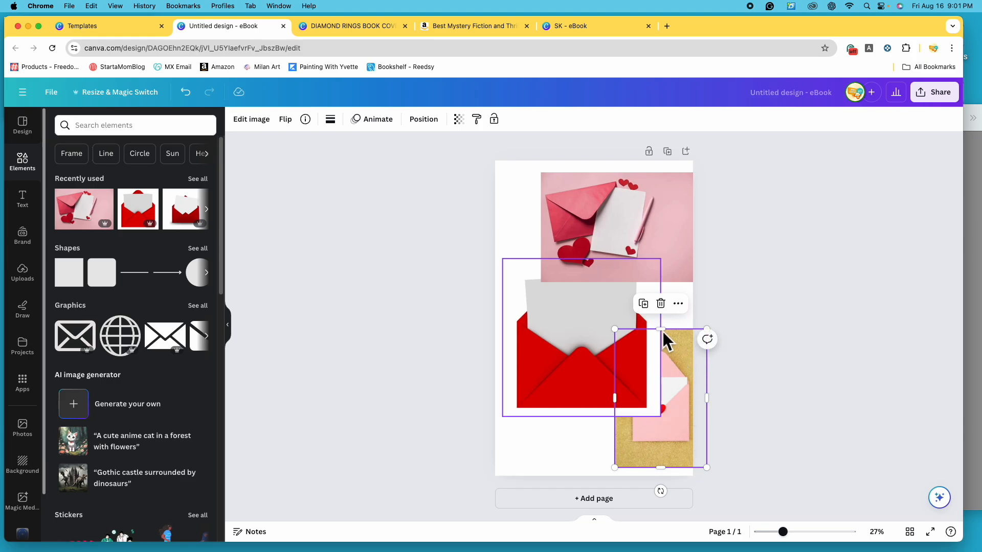
left_click_drag(565, 368, 502, 361)
left_click_drag(652, 376, 642, 389)
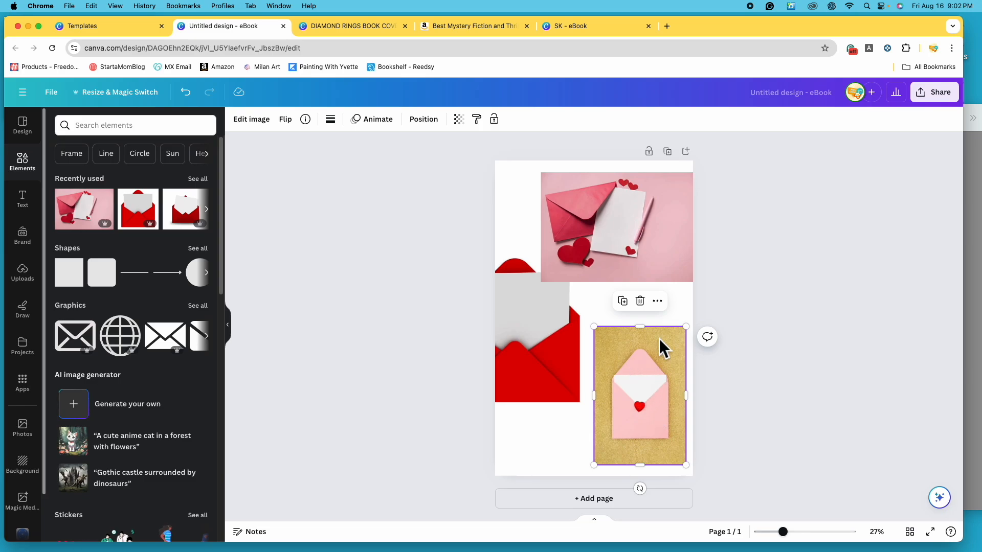
left_click(640, 301)
- Try the red envelope image enlarged to the full page width at the page's lower edge, and delete it
left_click_drag(588, 382, 673, 440)
left_click_drag(534, 308, 484, 247)
left_click_drag(621, 360, 625, 376)
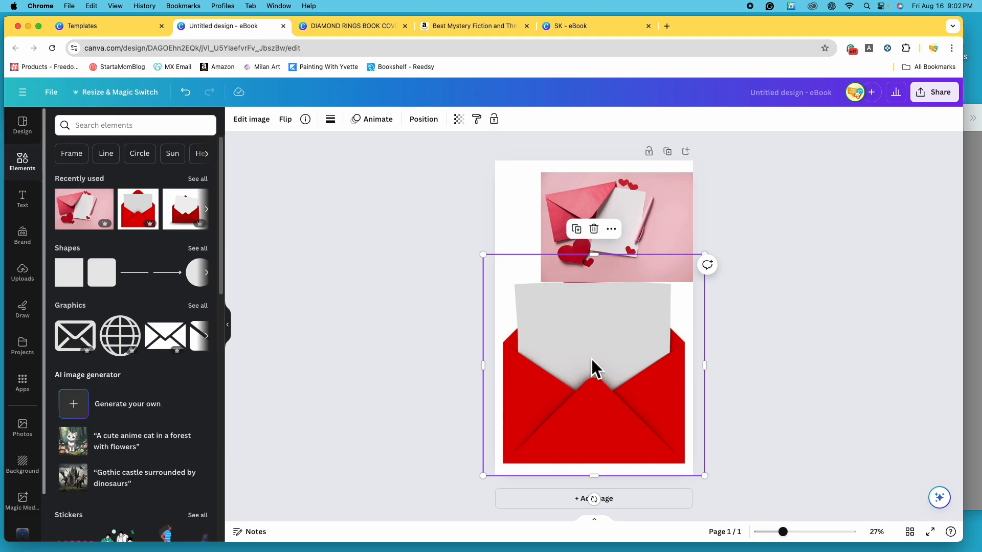
left_click(594, 229)
- Enlarge the pink stationery photo to cover the full page height, centre it horizontally on the page and deselect it
left_click(616, 255)
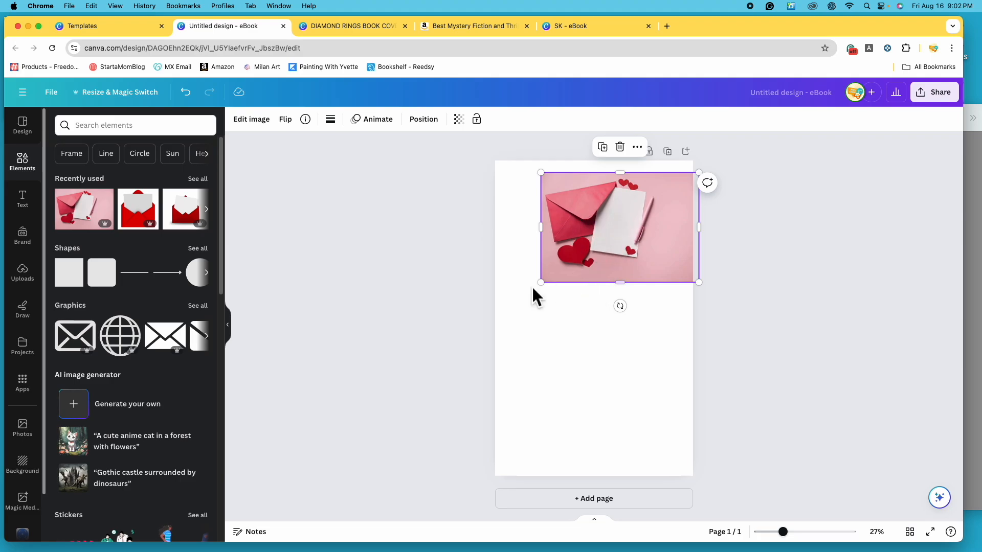
left_click_drag(548, 291, 424, 436)
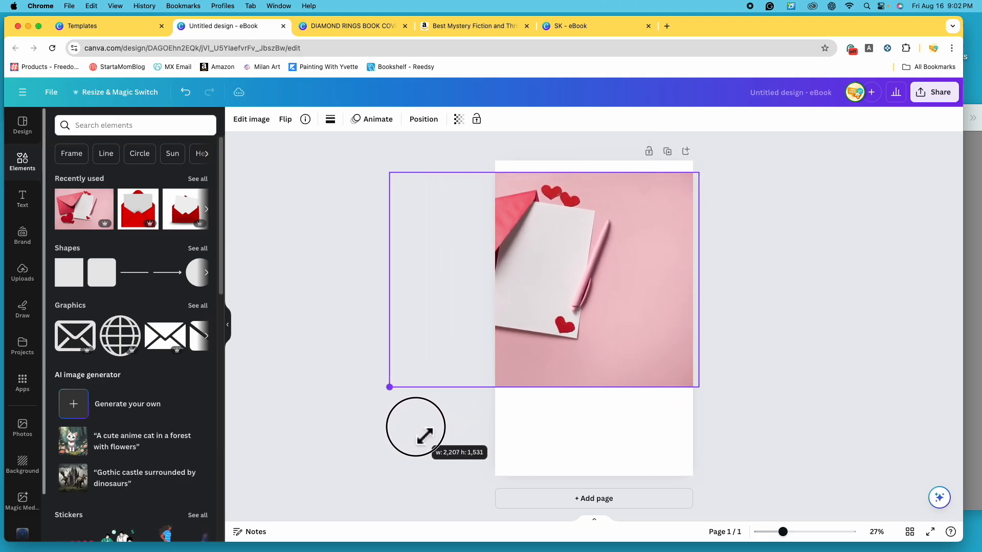
left_click_drag(673, 361, 722, 361)
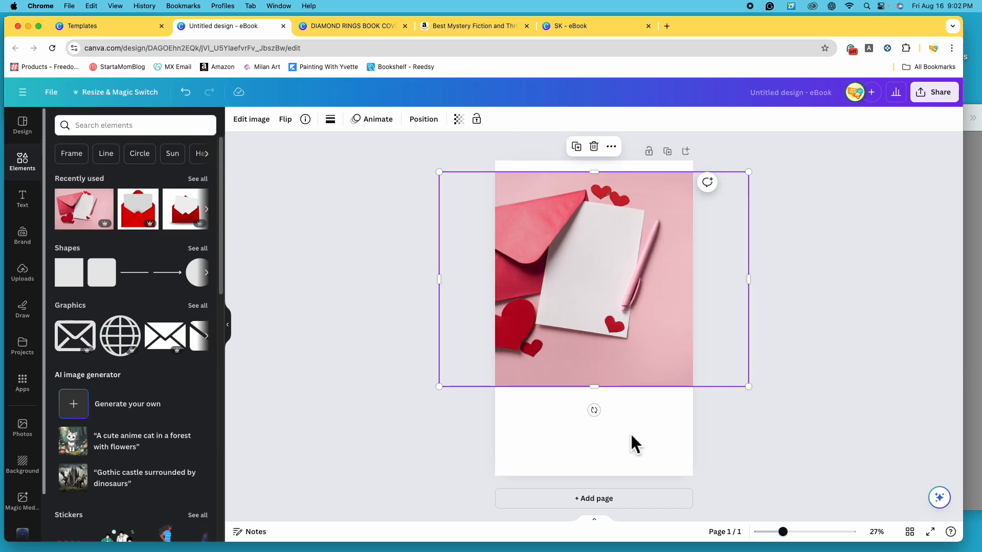
left_click_drag(441, 390, 290, 453)
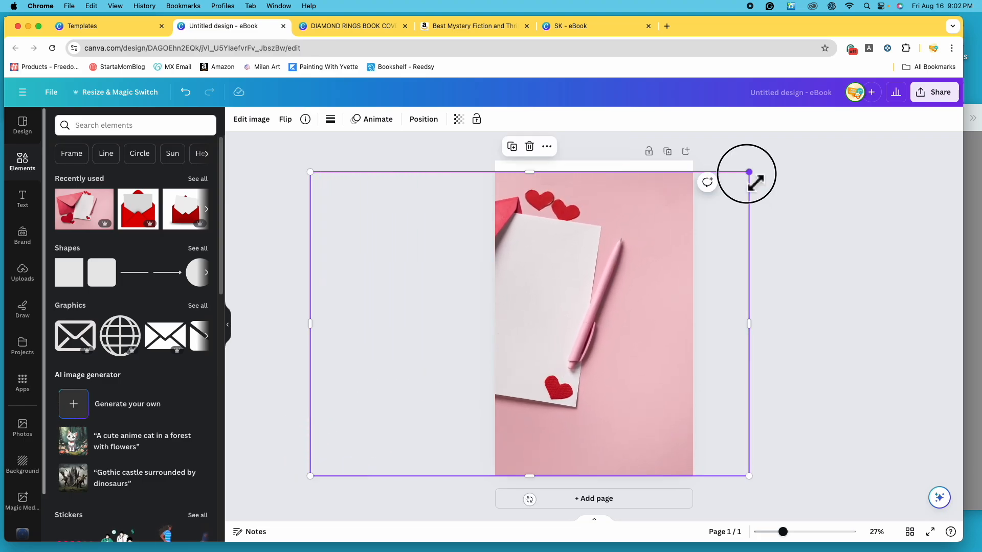
left_click_drag(749, 173, 765, 161)
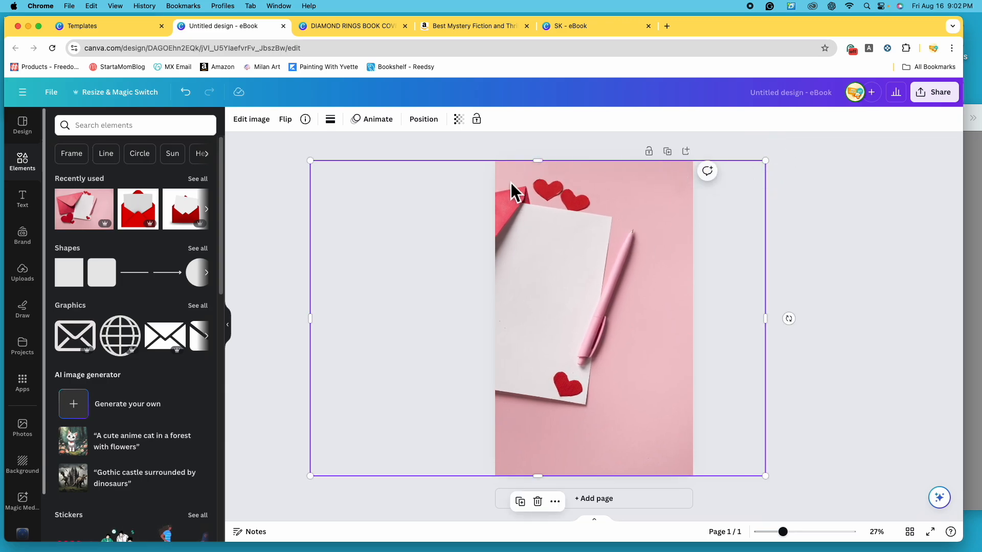
left_click_drag(657, 349, 718, 354)
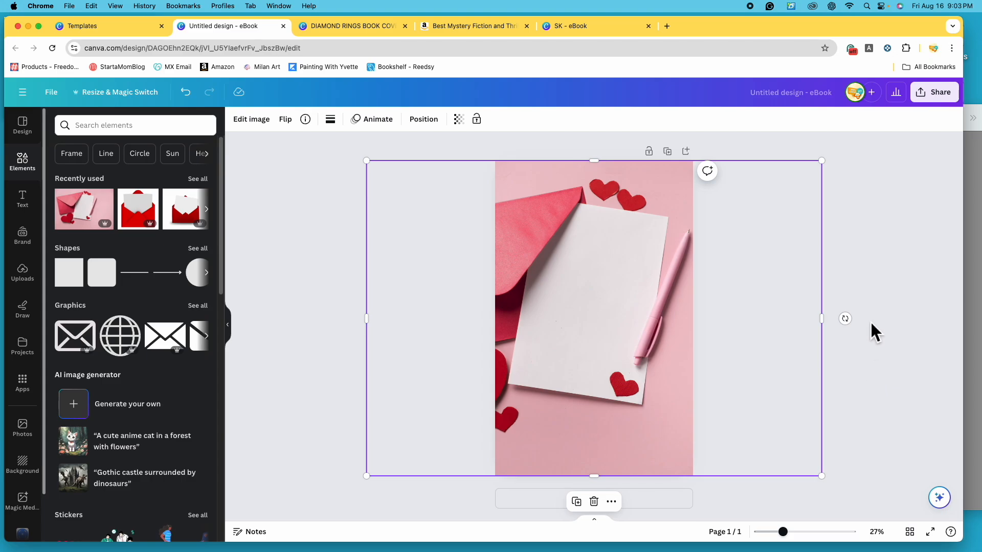
left_click(887, 367)
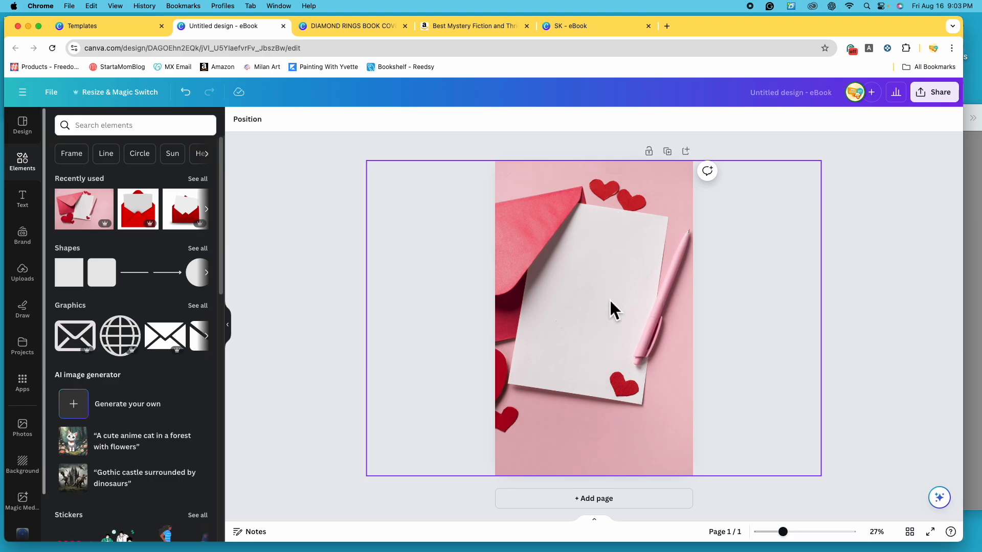
- Open the complete list of image filters for the stationery photo and look through its categories
left_click(600, 266)
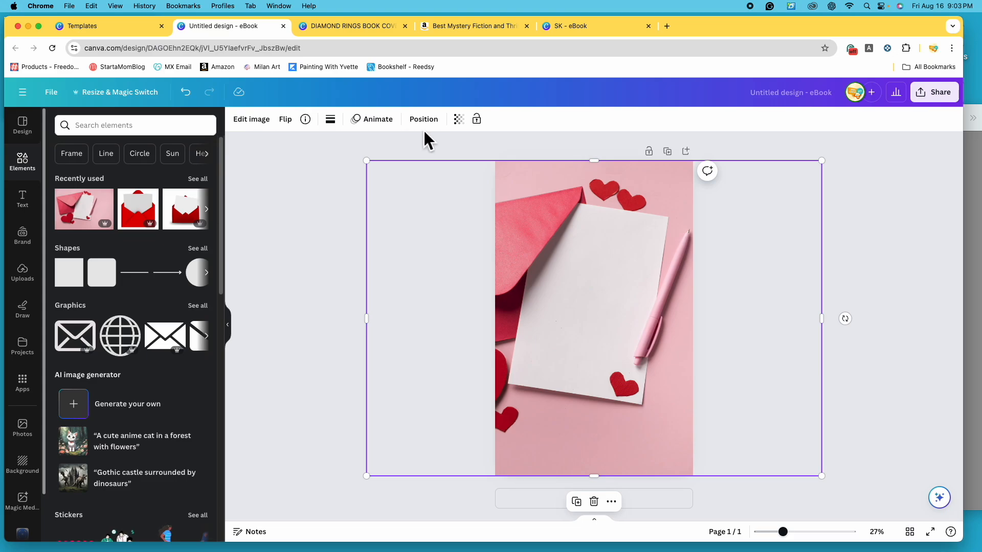
left_click(263, 127)
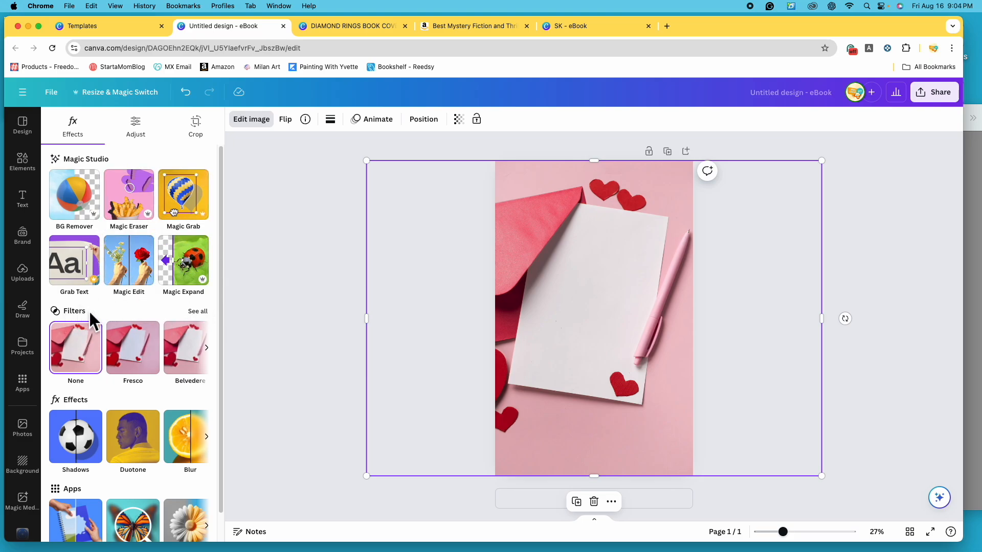
left_click(198, 316)
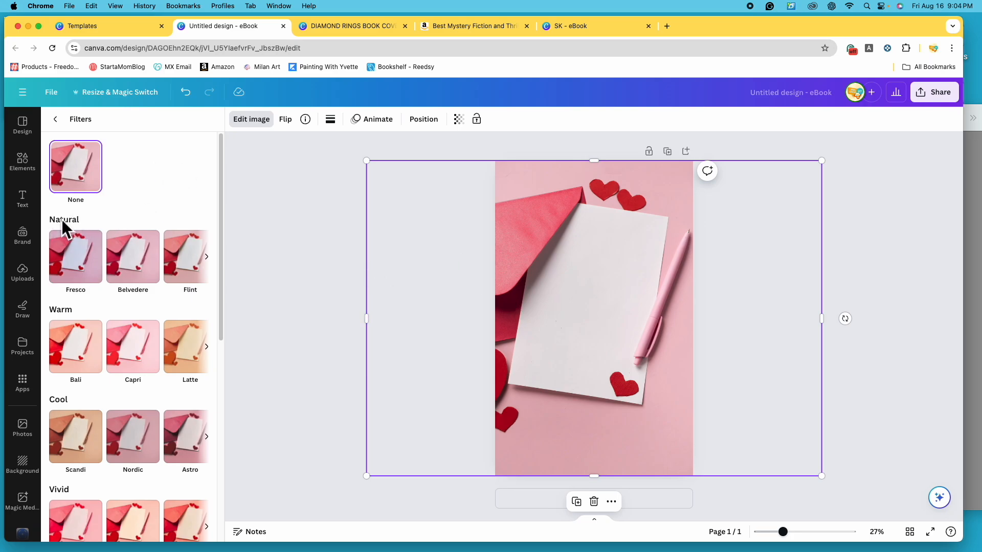
scroll(100, 401, "down", 6)
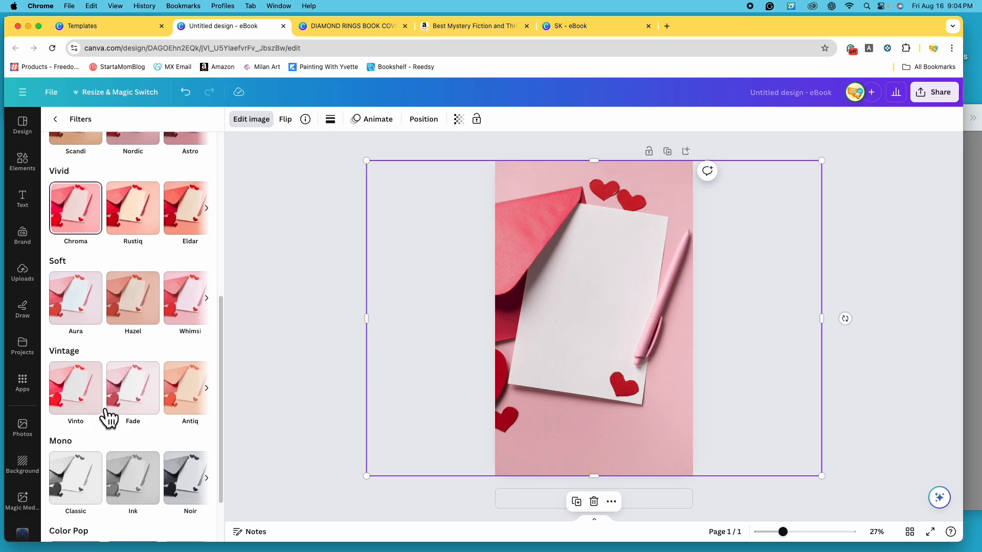
scroll(97, 394, "down", 2)
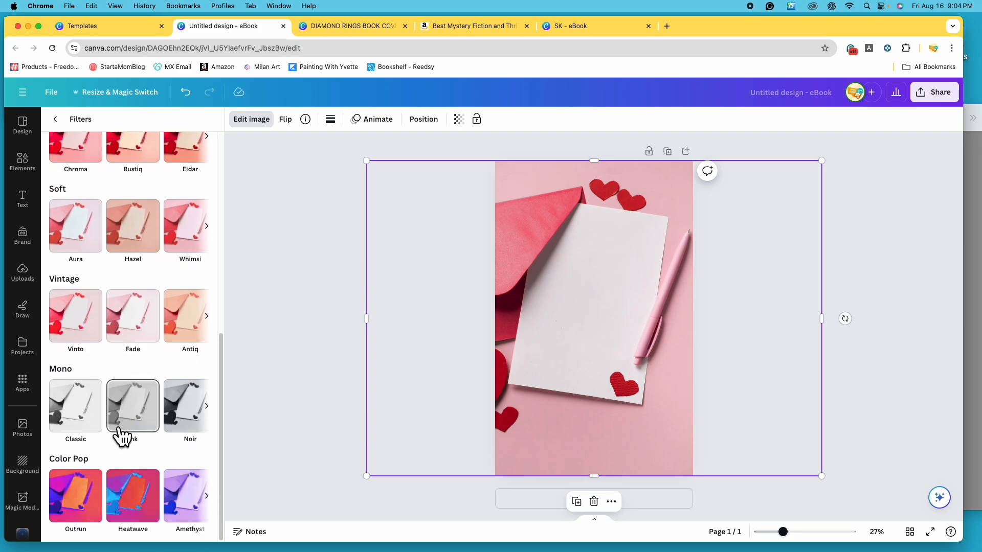
scroll(98, 450, "up", 3)
scroll(114, 312, "up", 4)
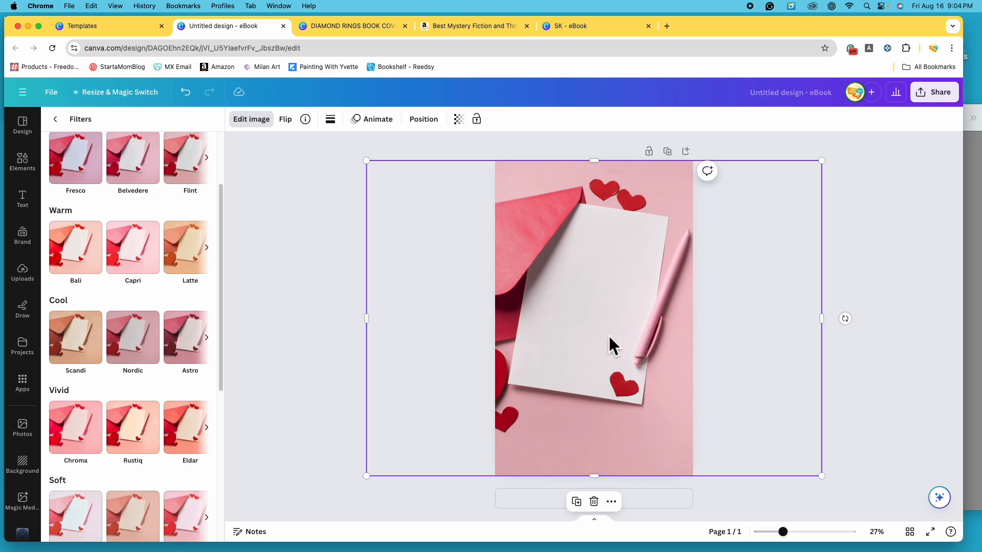
- Try the Chroma, Aura and Fade filters on the stationery photo, lowering the intensity of Aura to about halfway
left_click(83, 444)
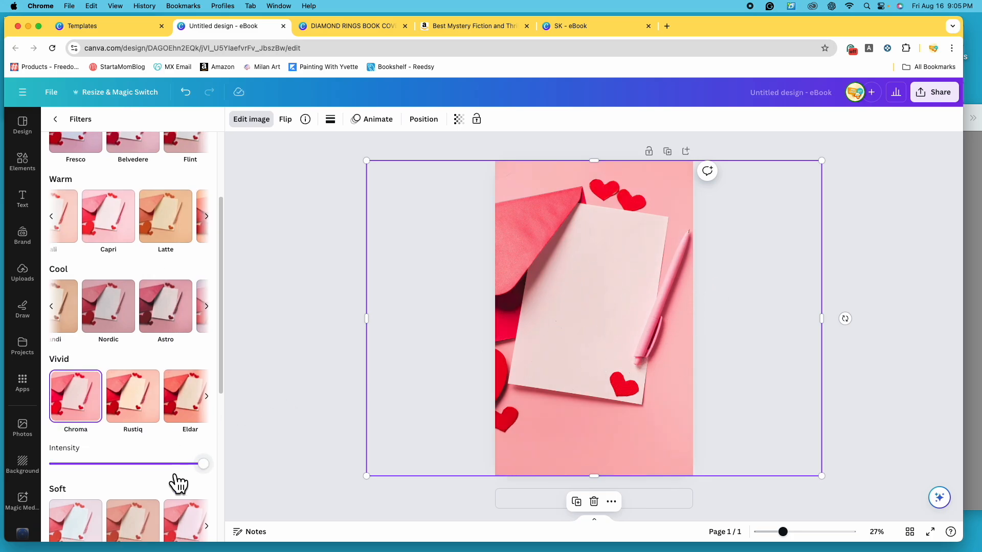
scroll(175, 482, "down", 3)
left_click(79, 427)
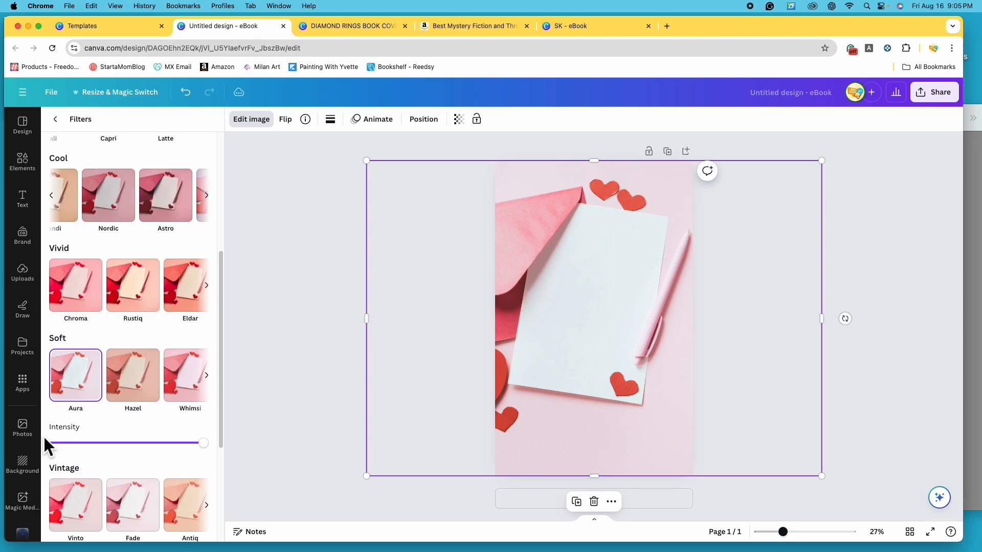
left_click(205, 443)
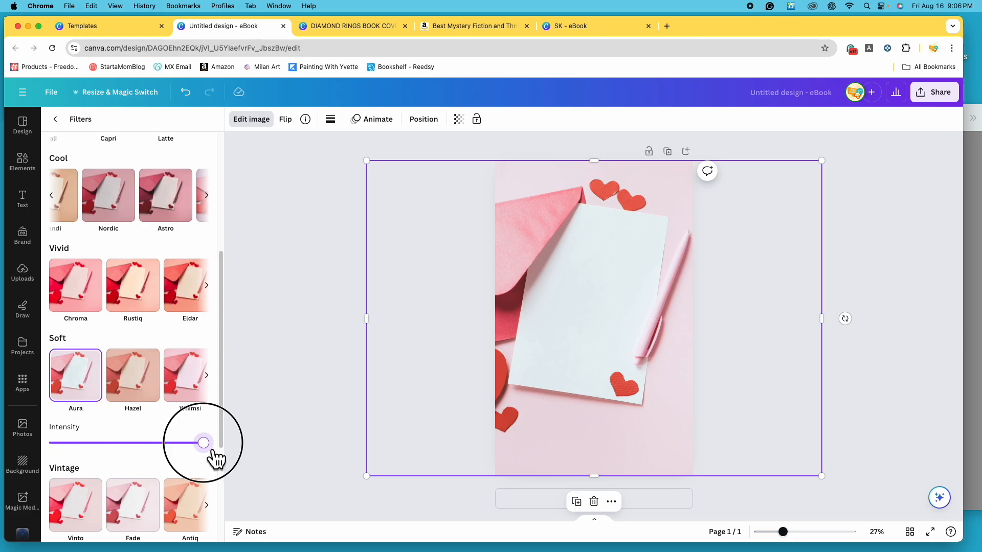
left_click_drag(214, 452, 136, 450)
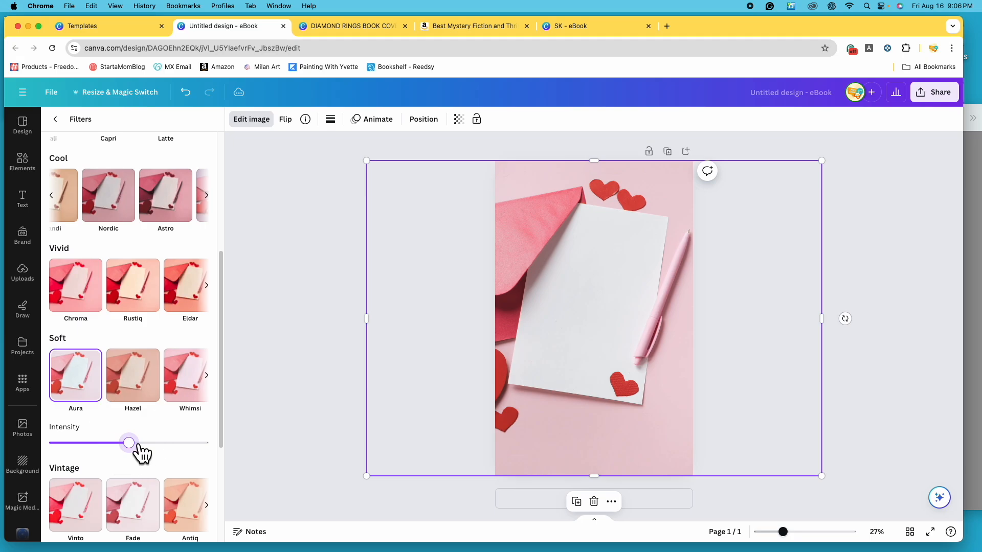
scroll(168, 457, "down", 3)
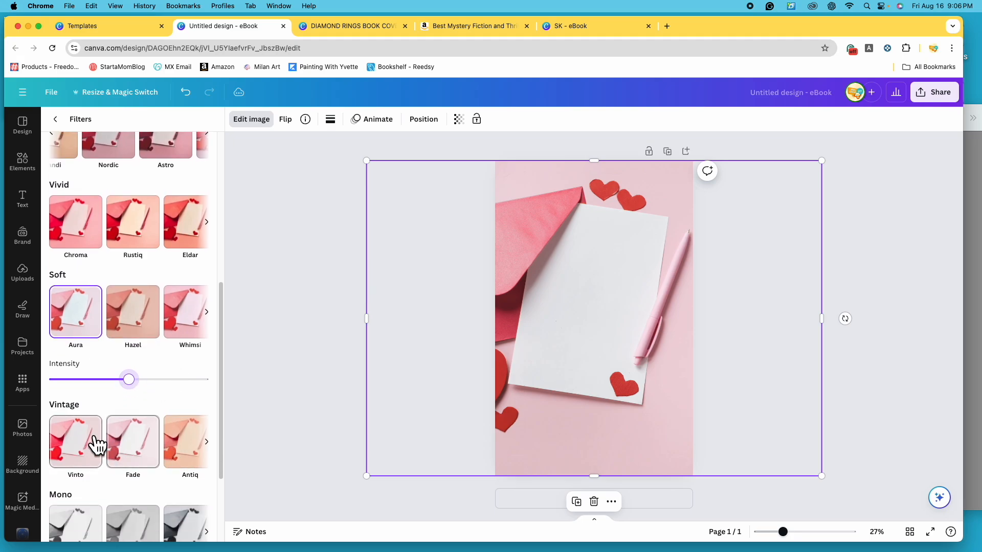
left_click(141, 459)
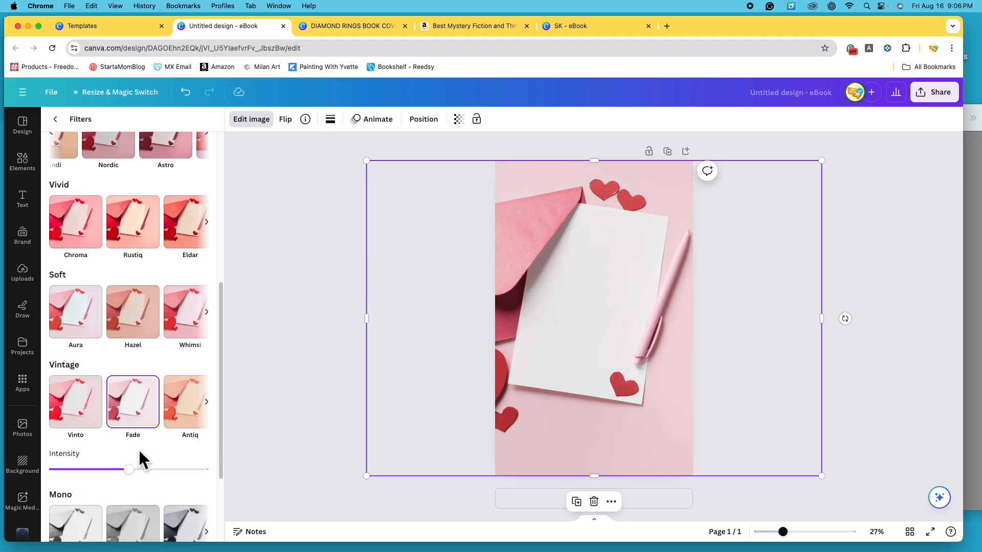
- Apply the Natural filter Fresco to the stationery photo and raise its intensity slightly
scroll(133, 435, "up", 6)
left_click(92, 262)
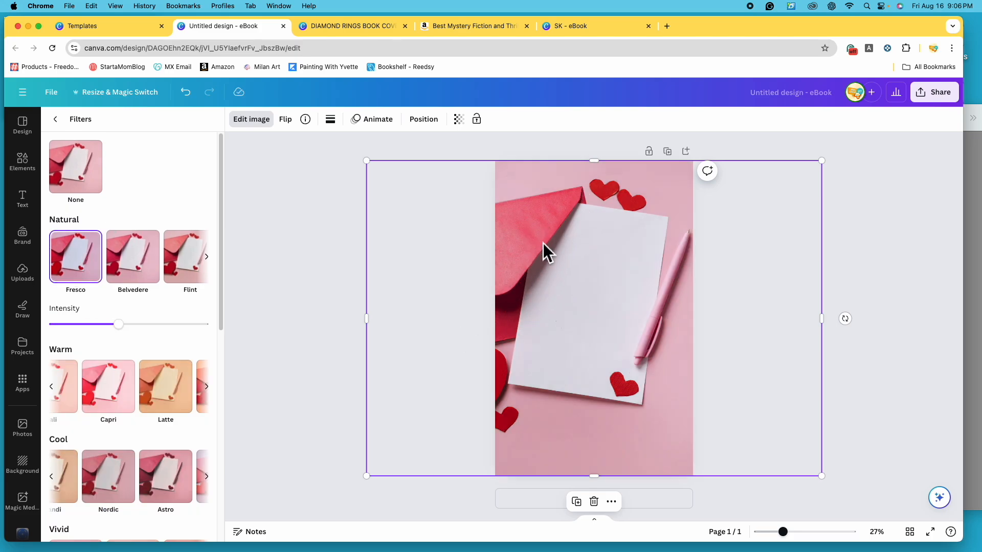
left_click(131, 325)
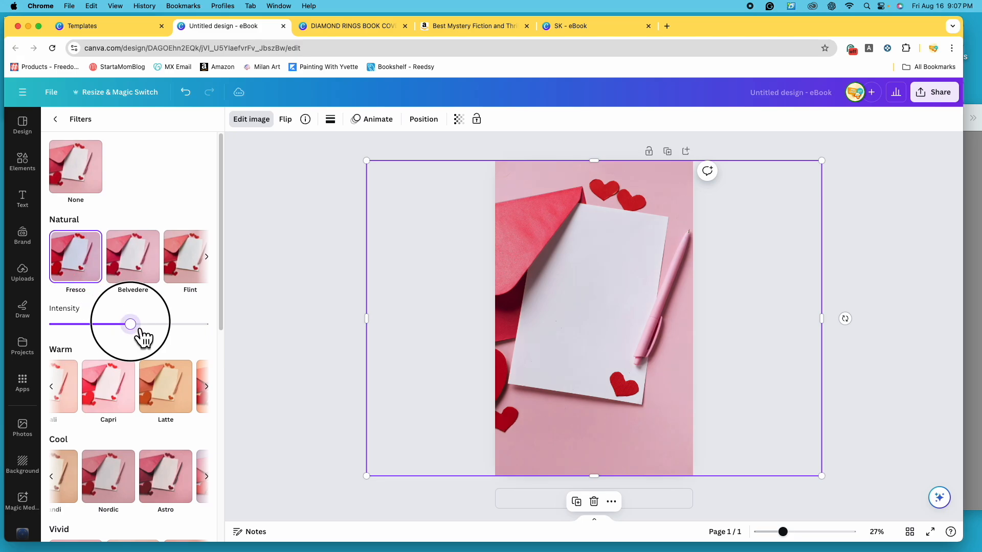
left_click_drag(131, 324, 139, 324)
scroll(148, 398, "down", 5)
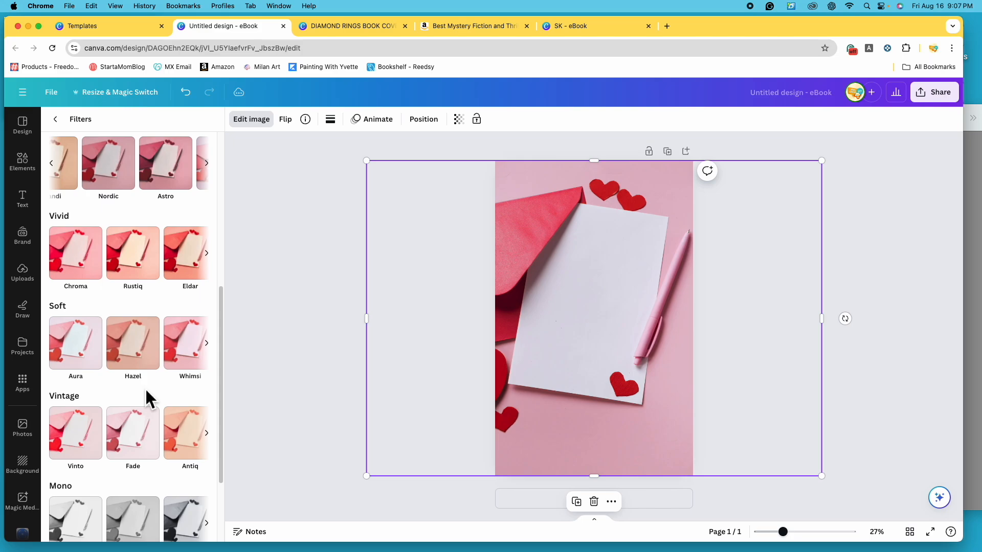
- Look through the remaining filter categories for the stationery photo and deselect the photo
scroll(176, 455, "down", 3)
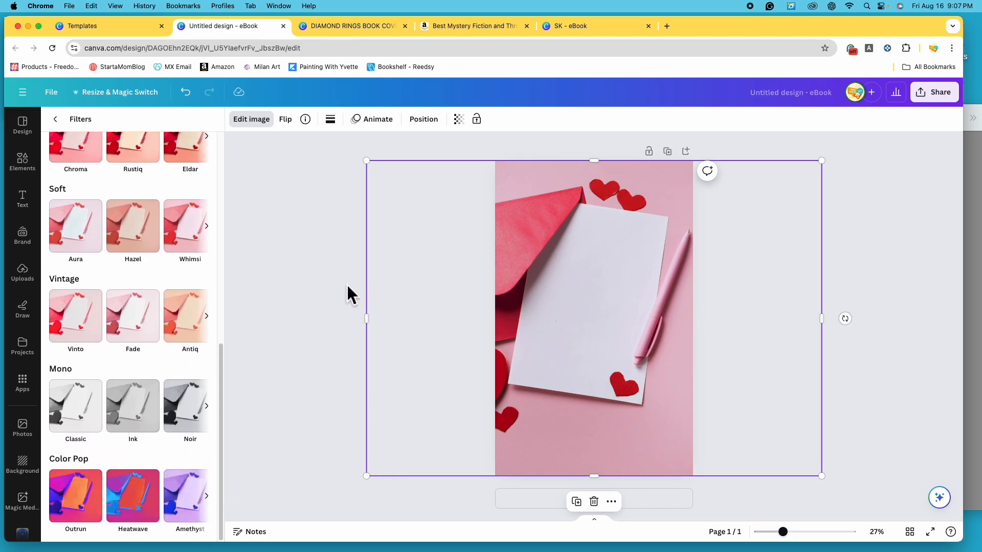
scroll(133, 294, "up", 9)
scroll(132, 294, "down", 7)
left_click_drag(219, 423, 226, 208)
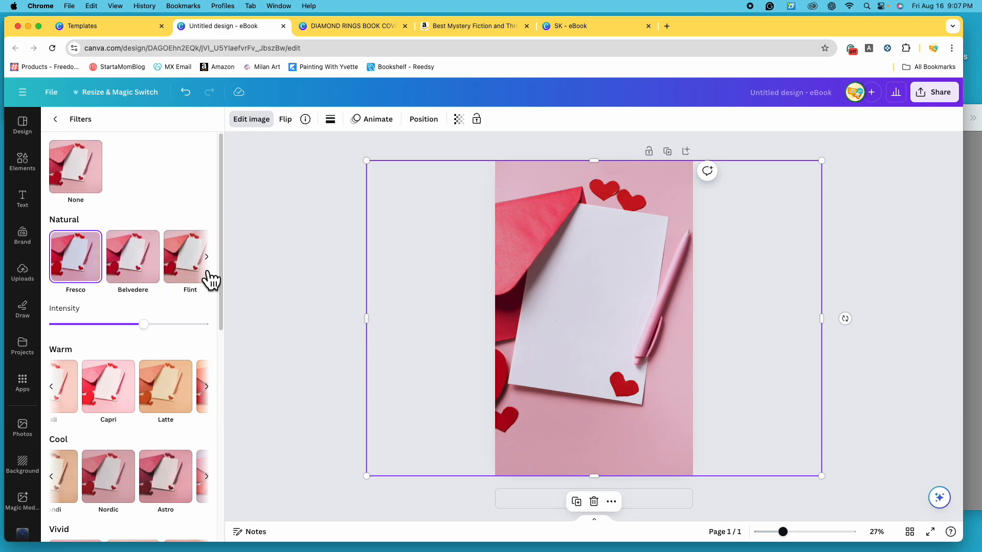
left_click(305, 265)
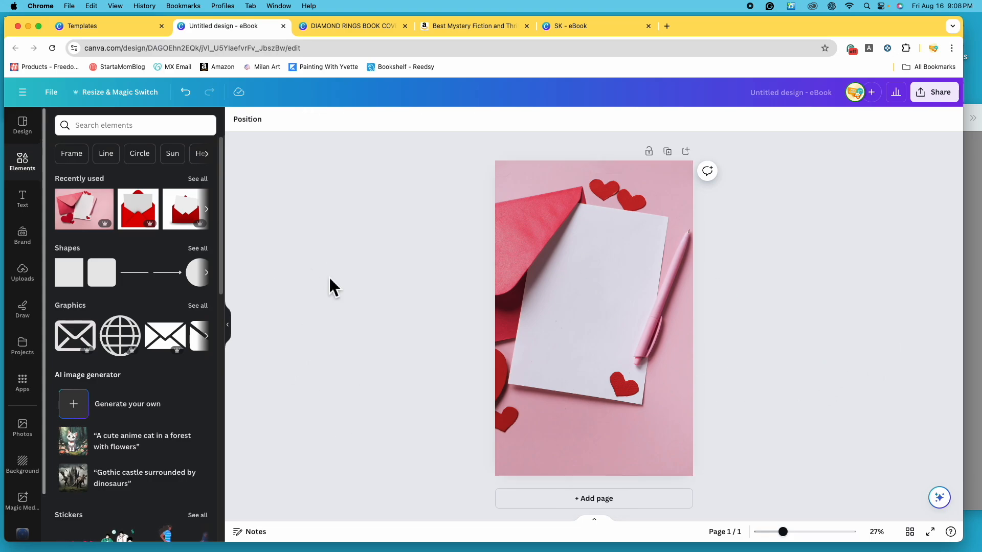
- View the reference thriller cover in Preview, and search Canva's elements for "magazine letters"
left_click(977, 301)
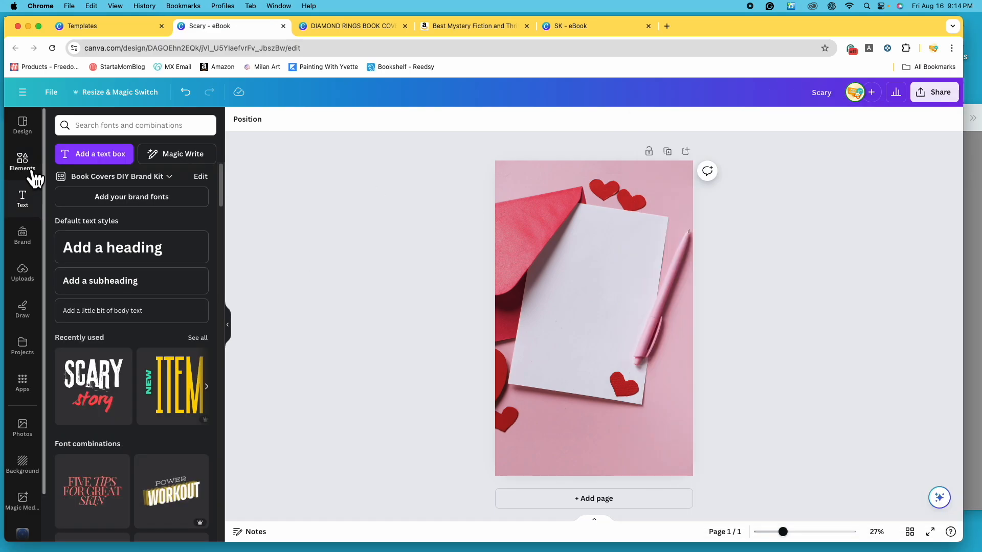
left_click(23, 162)
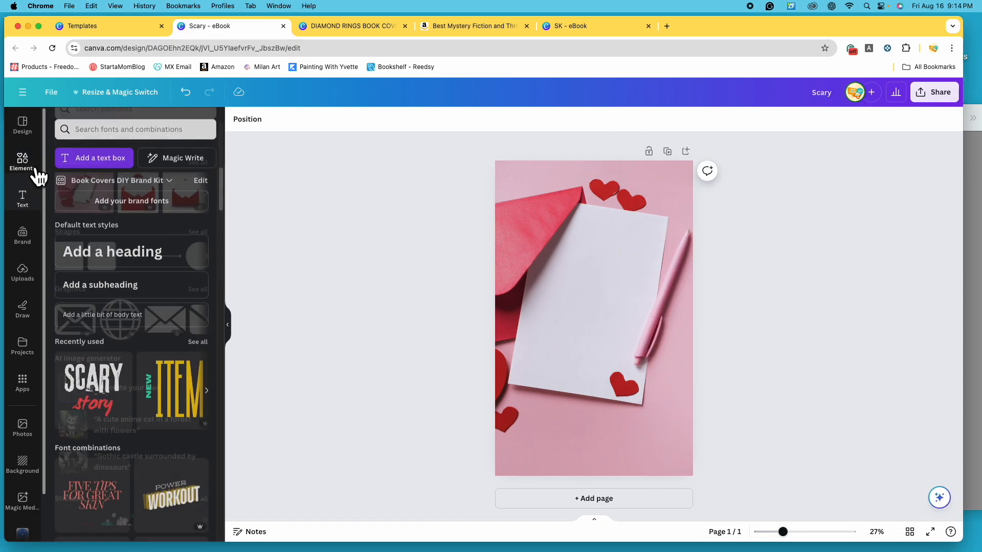
left_click(156, 128)
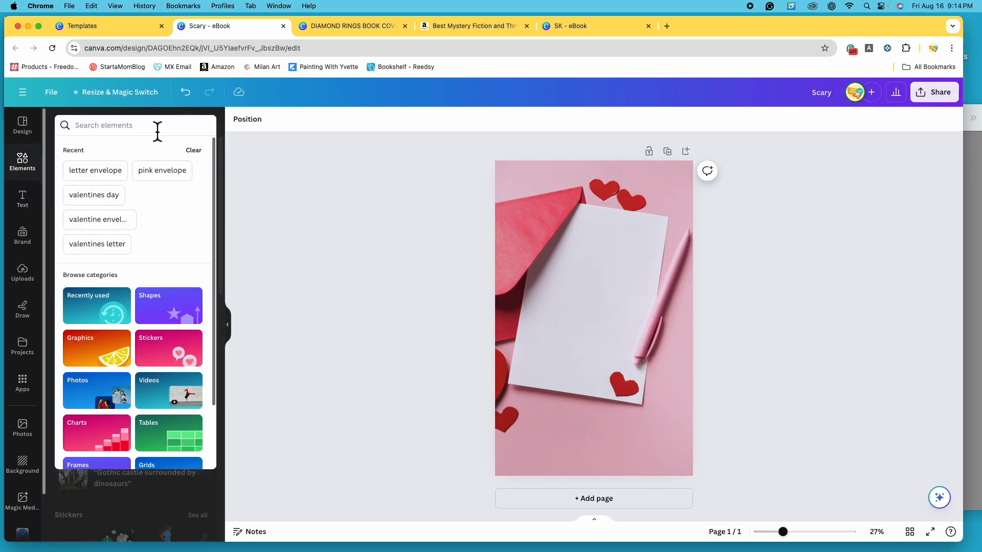
type("maga")
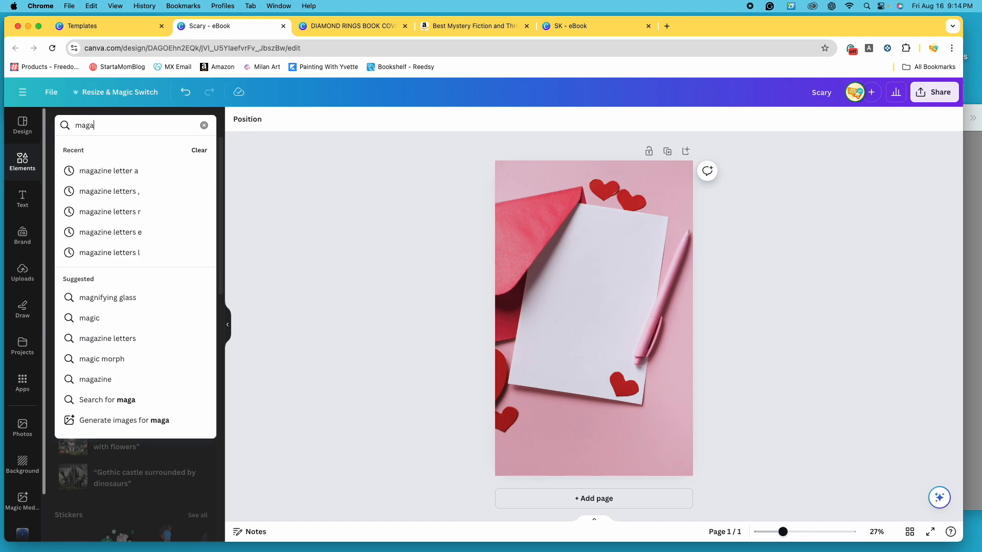
type("zine letters")
key("Return")
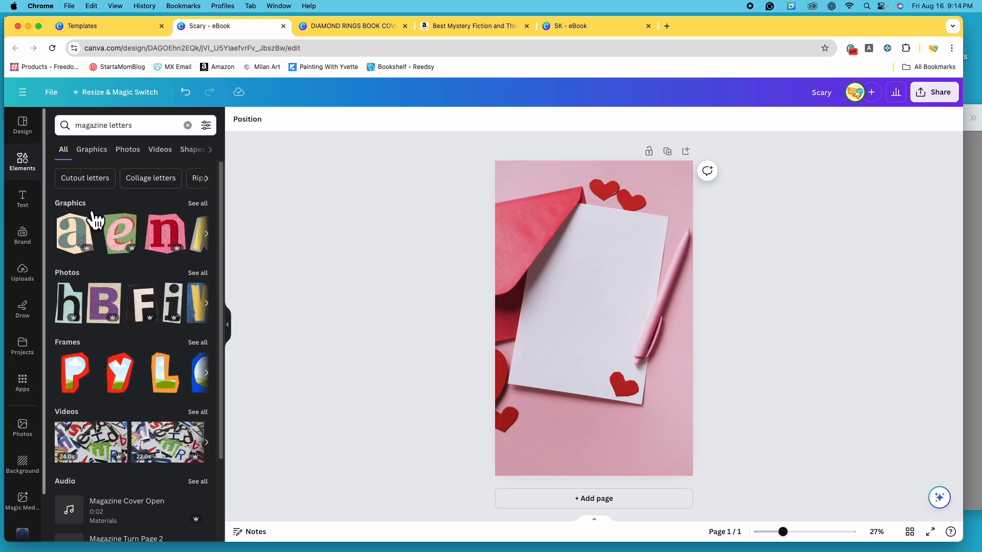
- Compare the full graphics and photo results for magazine letters and return to the graphics
left_click(204, 203)
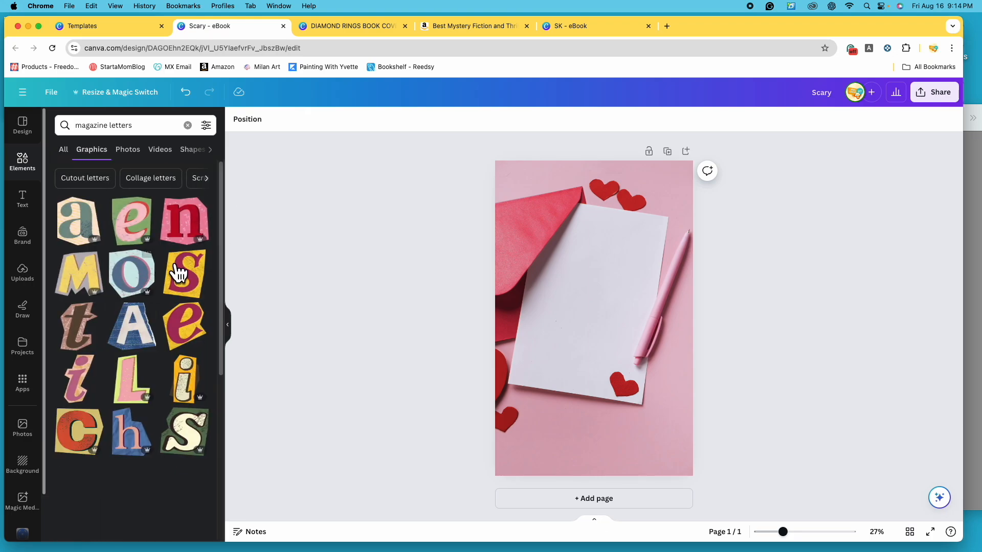
left_click(134, 156)
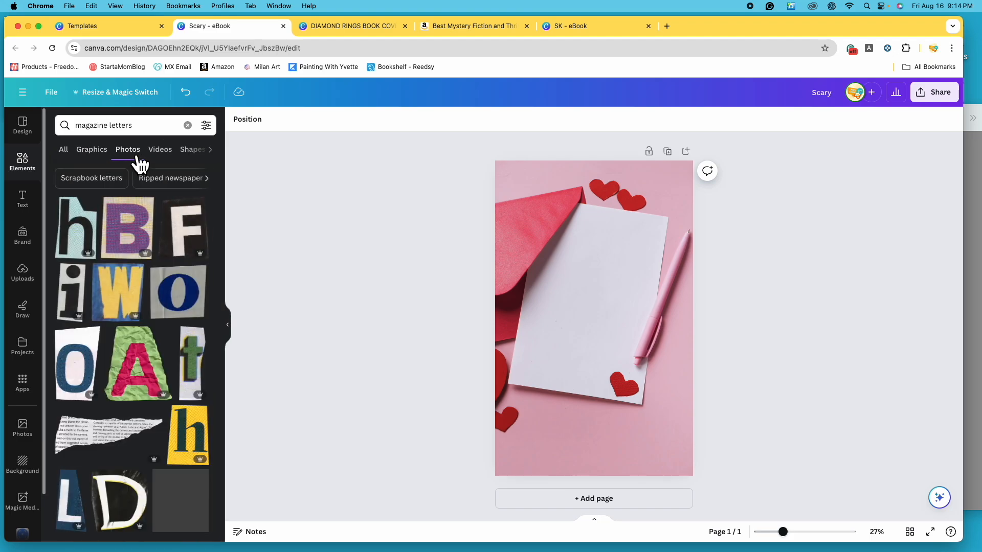
left_click(92, 150)
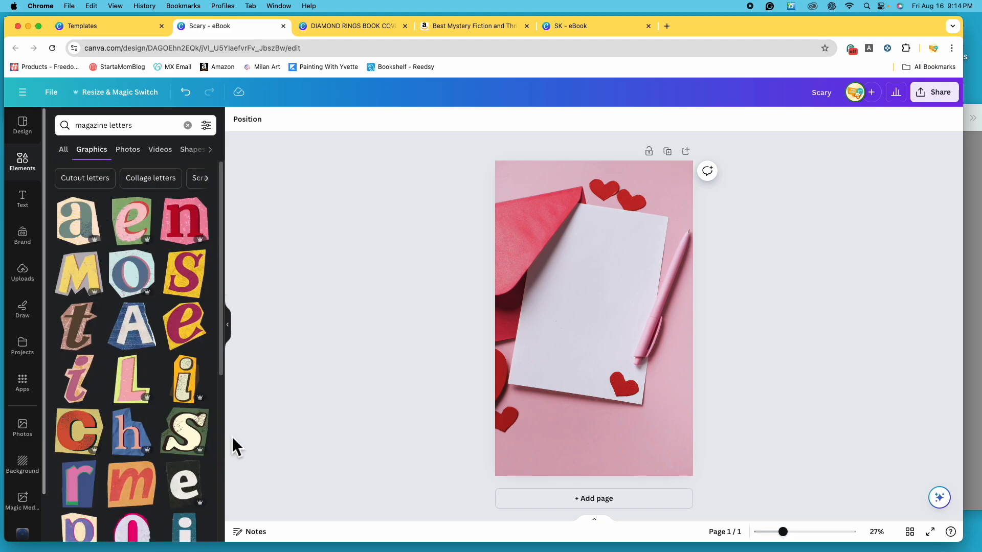
- Search the graphics for "magazine letters a" and browse the available letter designs
left_click(164, 129)
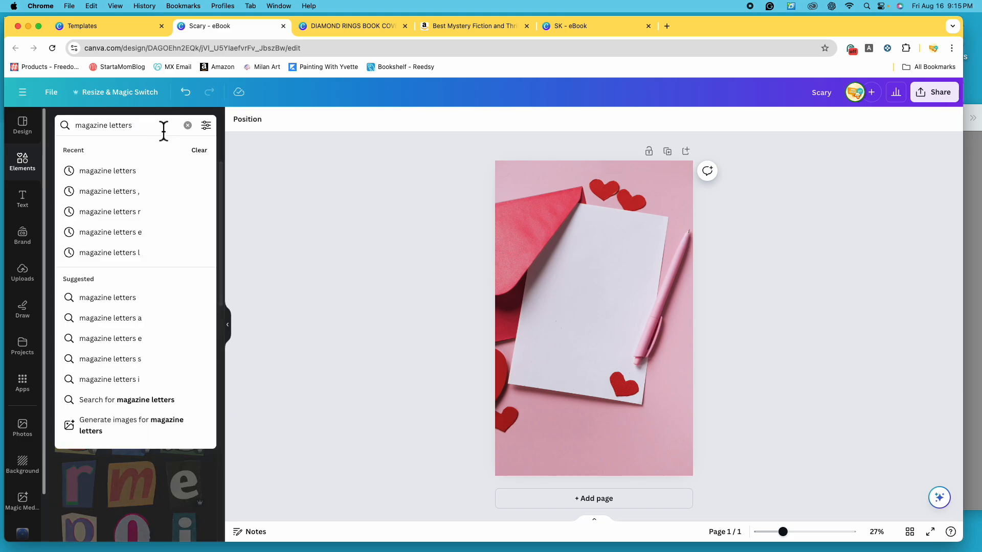
type("a")
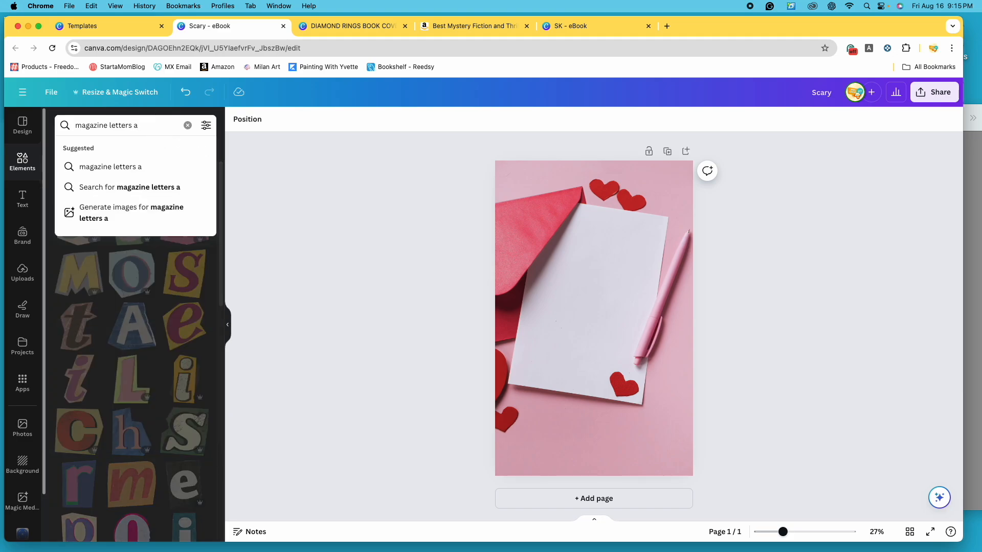
key("Return")
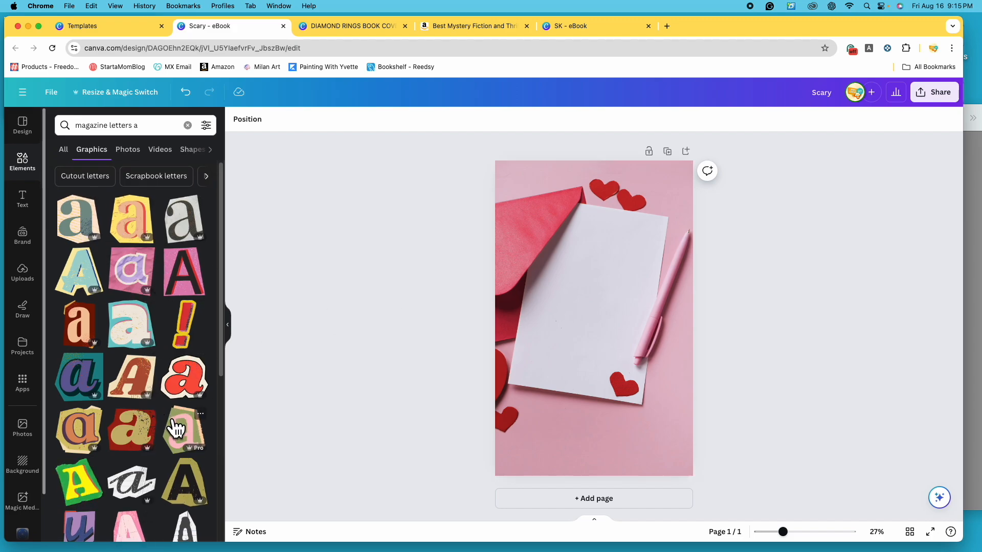
scroll(174, 428, "down", 2)
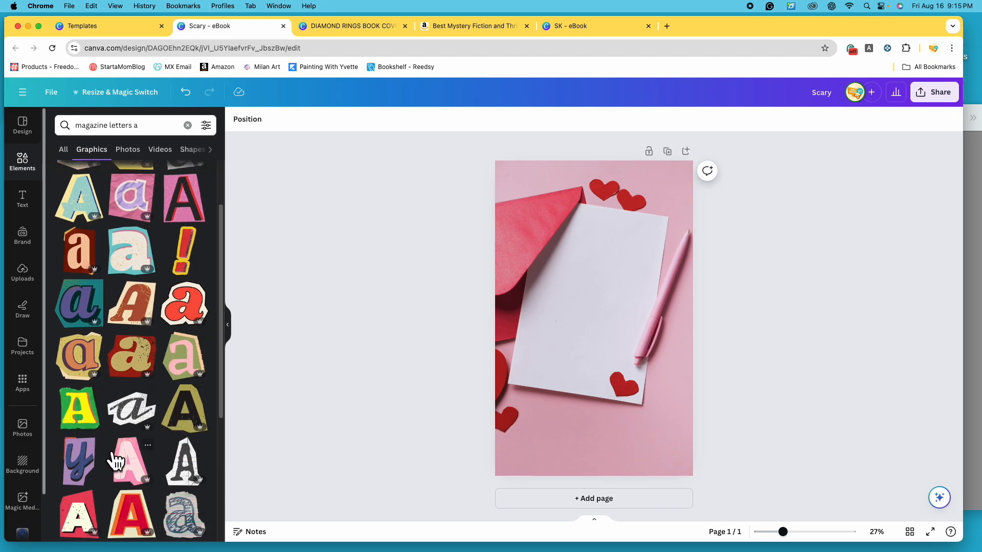
scroll(177, 463, "up", 2)
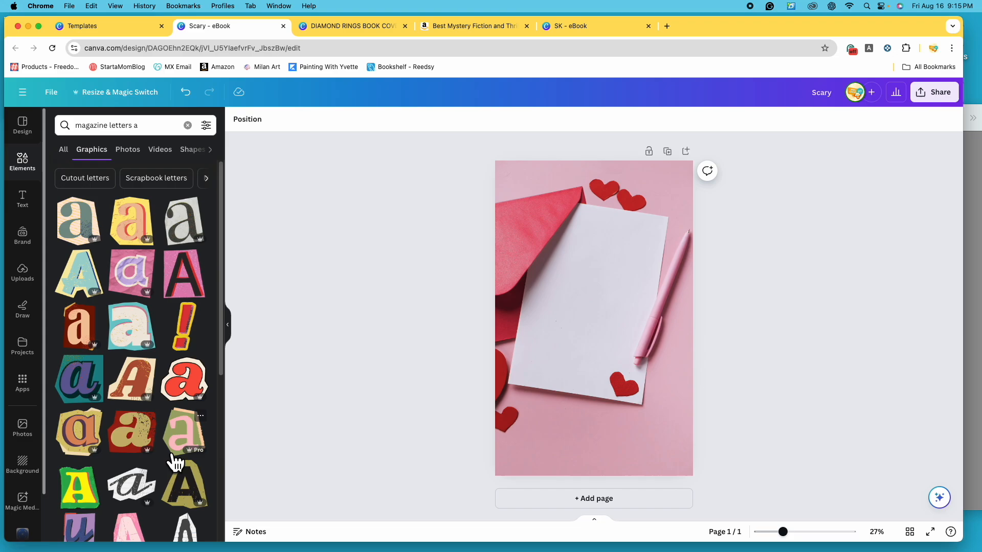
- Filter the magazine letter results to static graphics only and browse the filtered designs
left_click(206, 126)
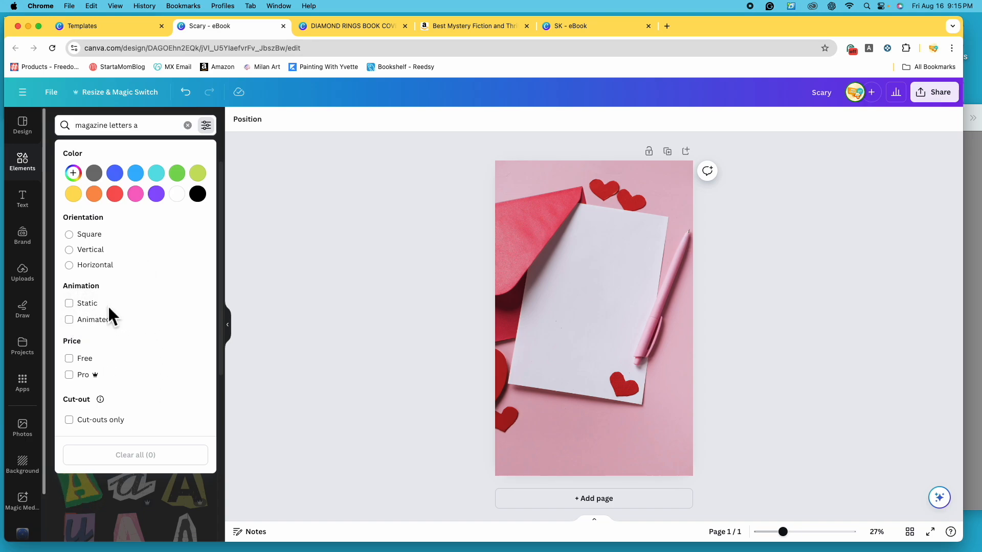
left_click(87, 319)
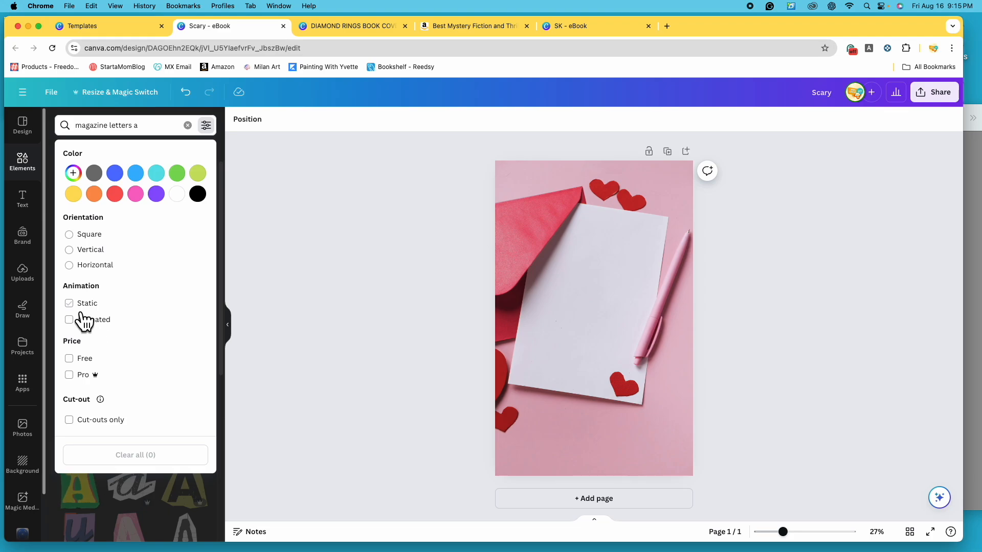
left_click(84, 304)
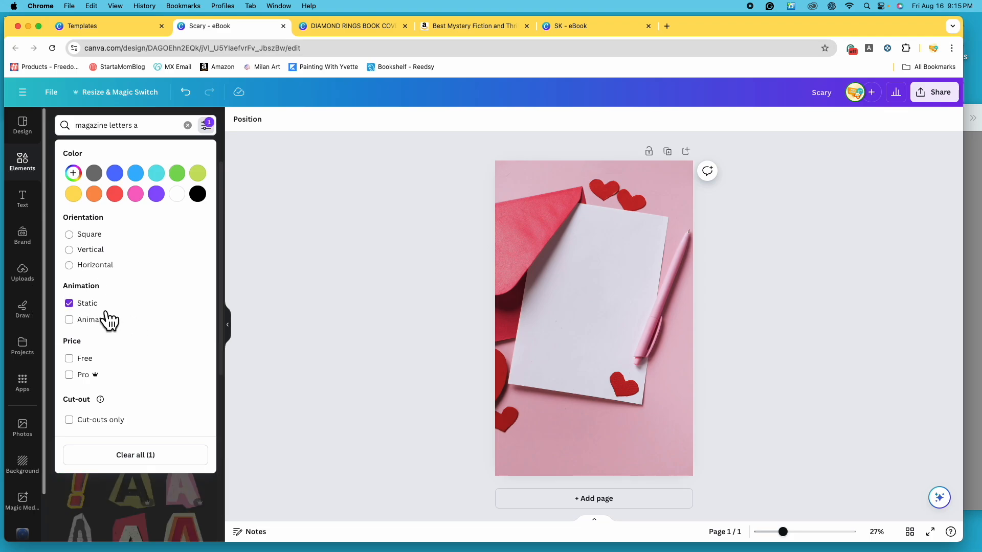
left_click(348, 339)
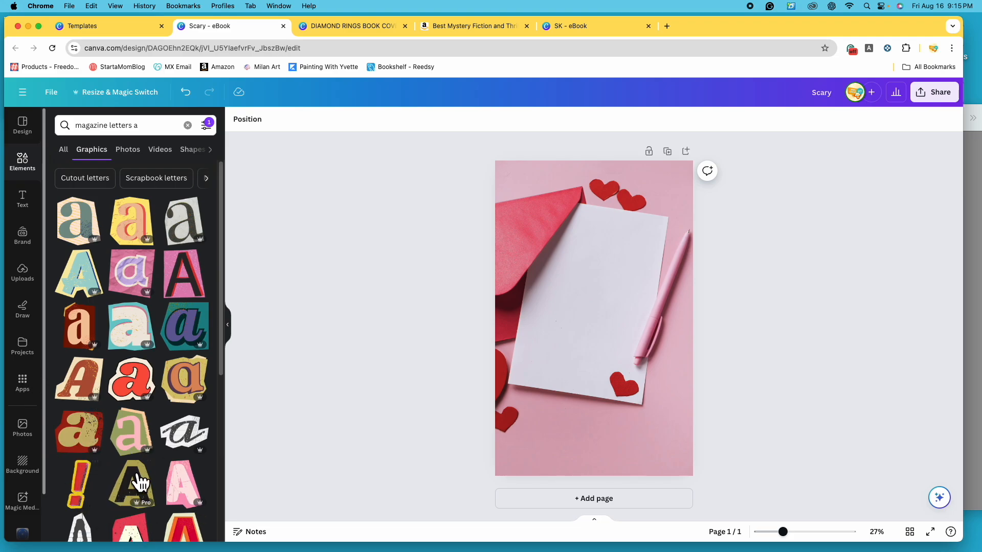
scroll(143, 449, "down", 5)
scroll(154, 466, "down", 2)
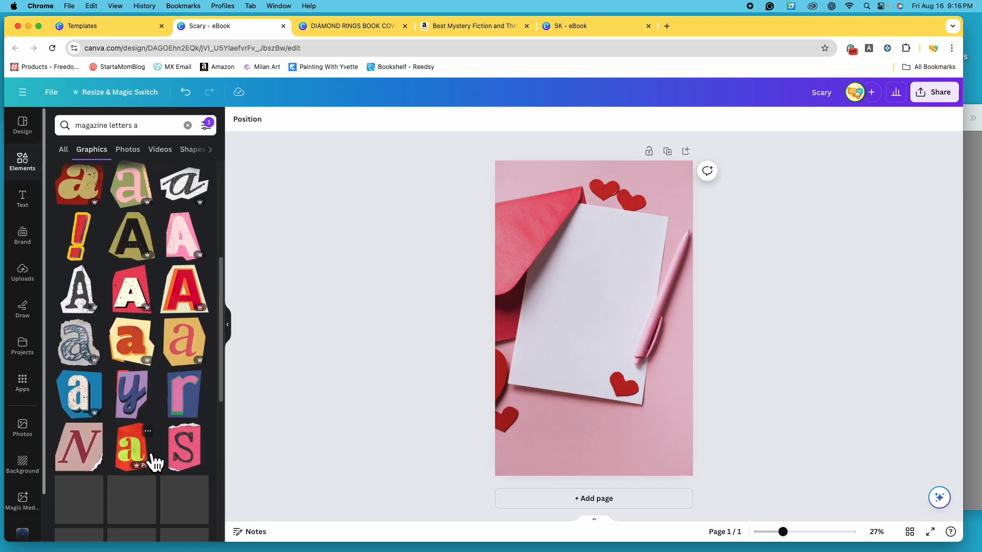
scroll(154, 468, "up", 7)
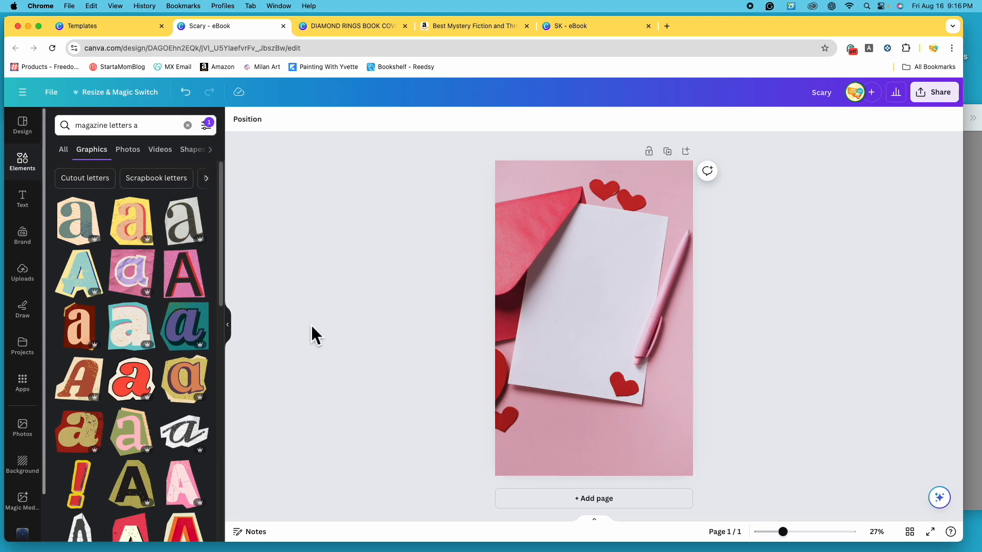
- Try the pink and black letter A graphic on the page, delete it, and search for "magazine letters l"
left_click(194, 288)
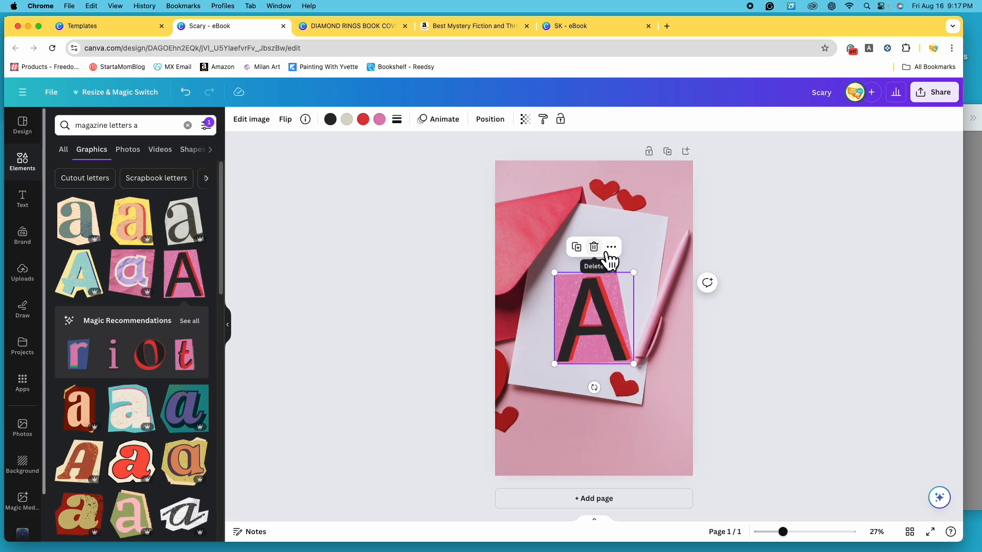
left_click(593, 247)
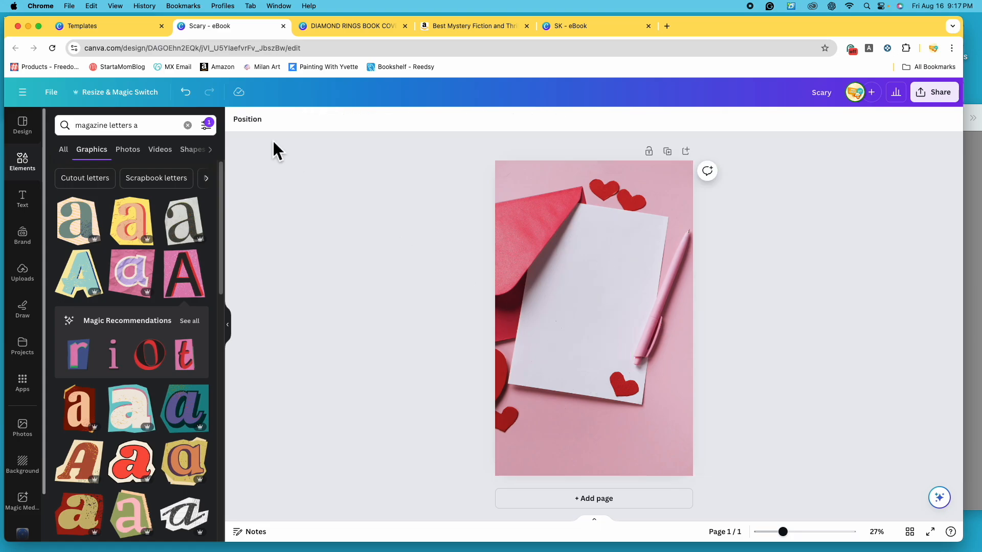
left_click(161, 126)
key("BackSpace")
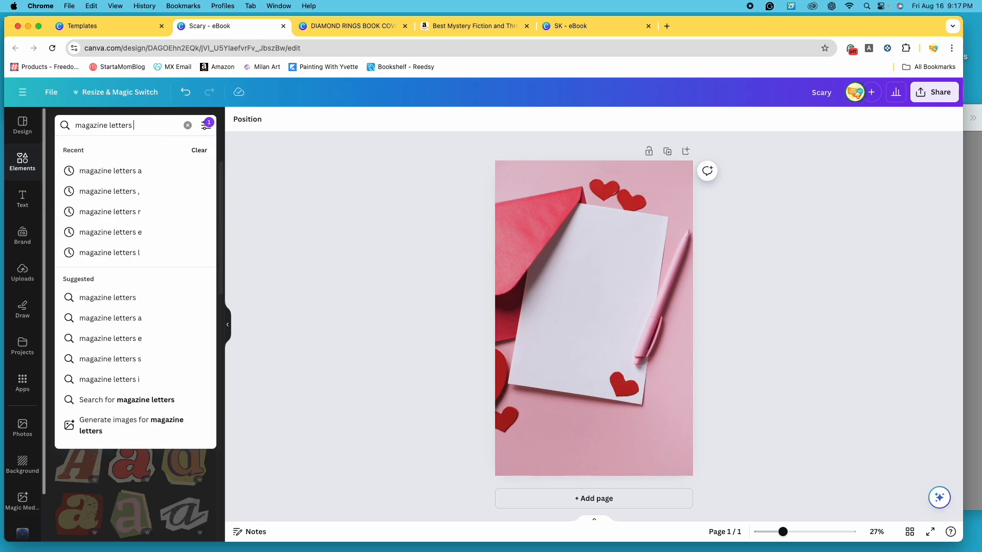
type("l")
key("Return")
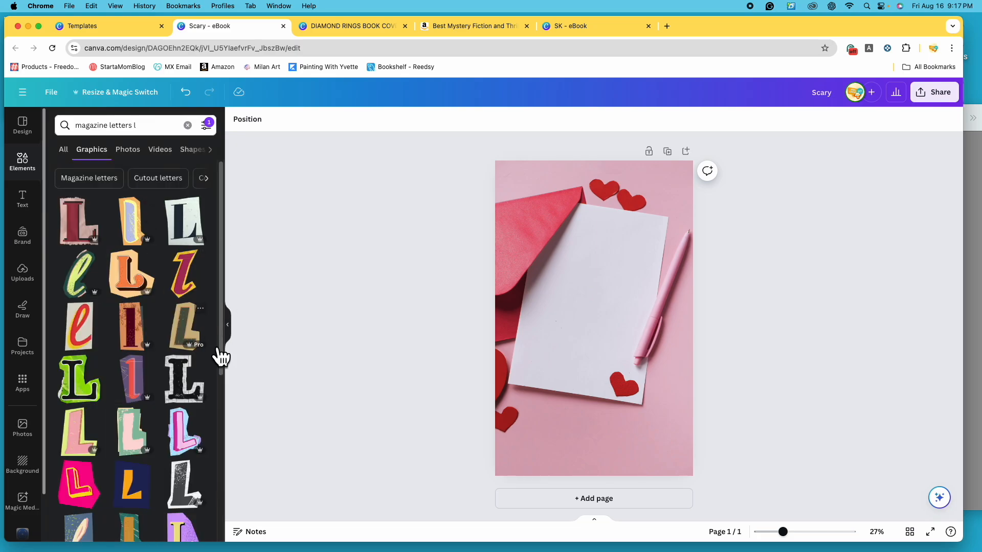
- Try and delete the pink and blue L graphic, and place a small red L photo on the upper part of the paper
left_click(184, 431)
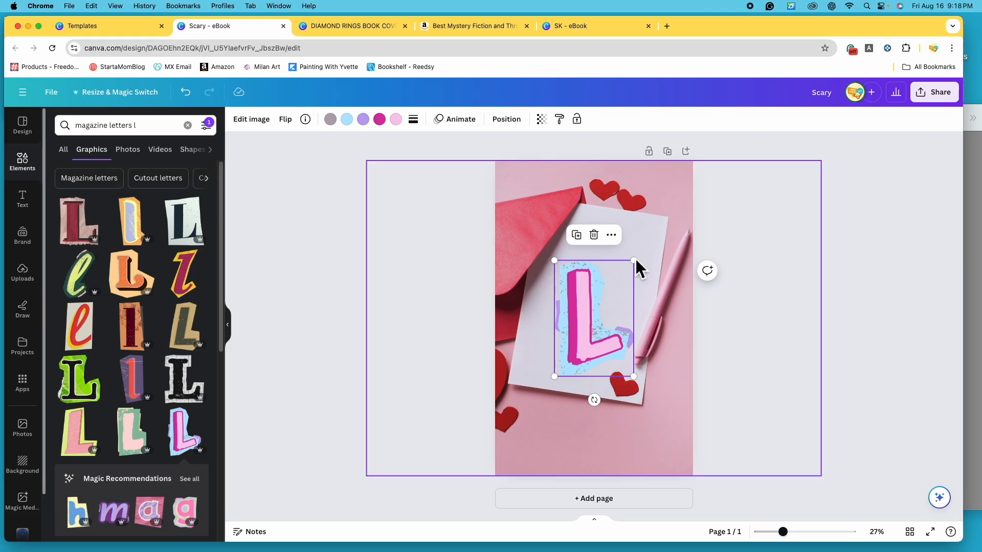
left_click(594, 235)
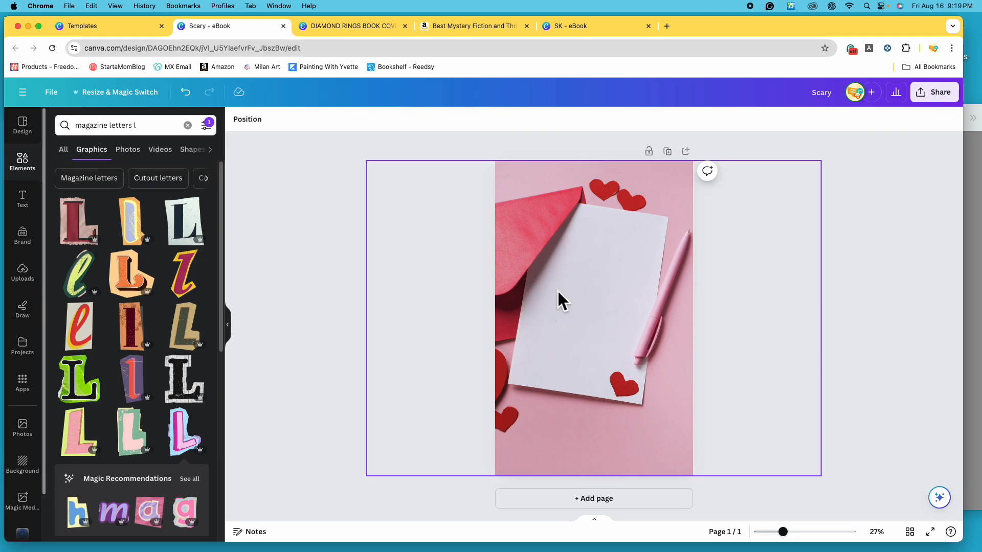
left_click(127, 149)
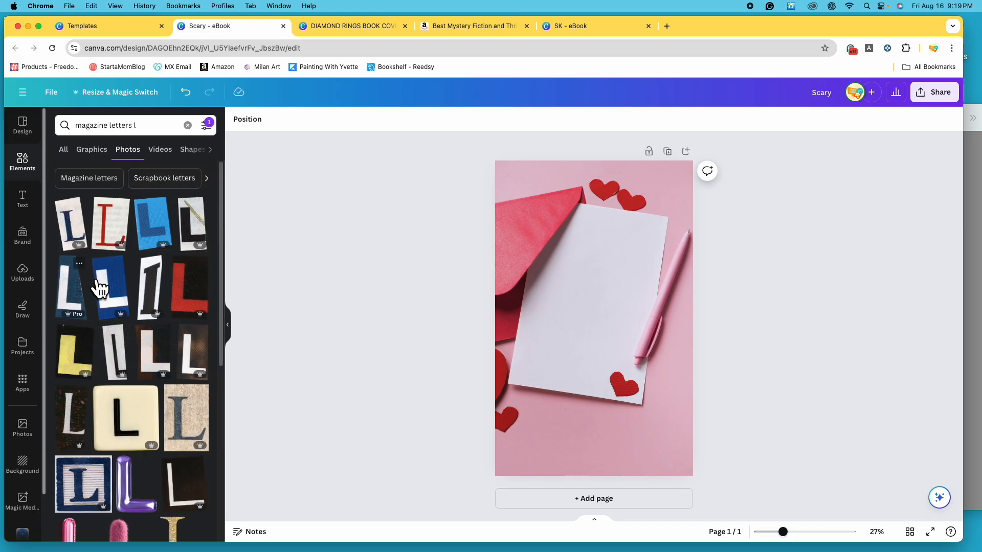
left_click(116, 236)
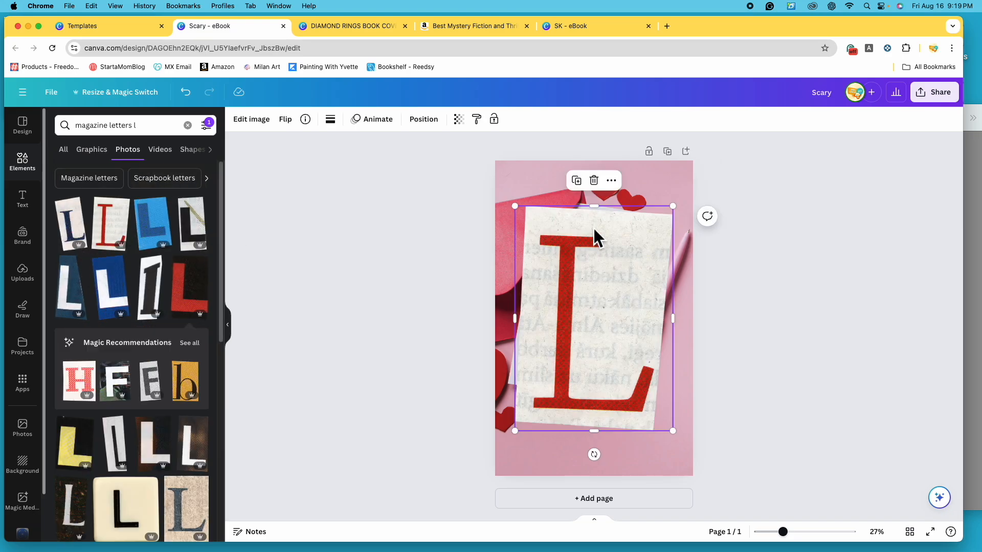
left_click_drag(677, 212, 550, 380)
left_click_drag(526, 414, 572, 241)
- Add further cut-out letter photos, starting with a search for "magazine letters o", and arrange them to spell "Love Your Future Killer" across the paper
left_click(166, 127)
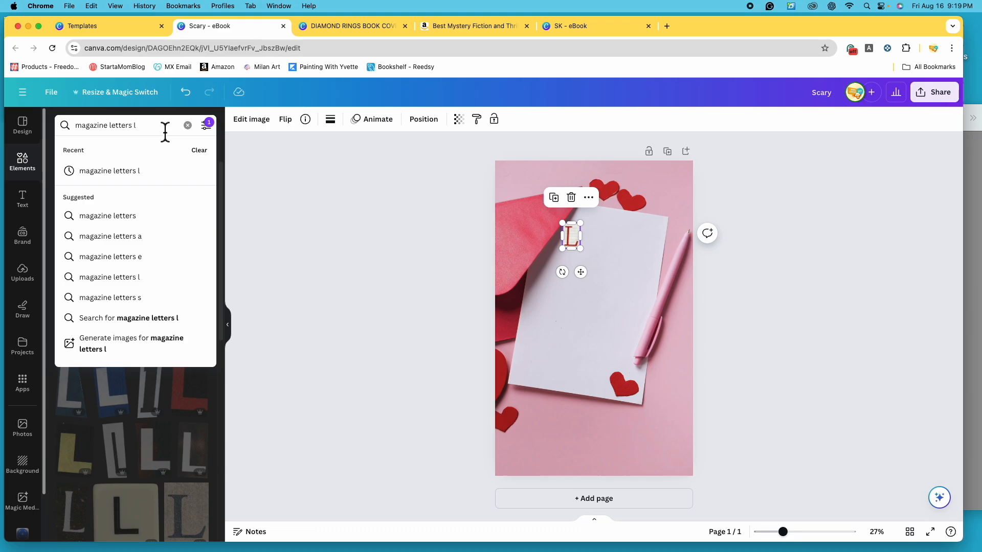
key("BackSpace")
type("o")
key("Return")
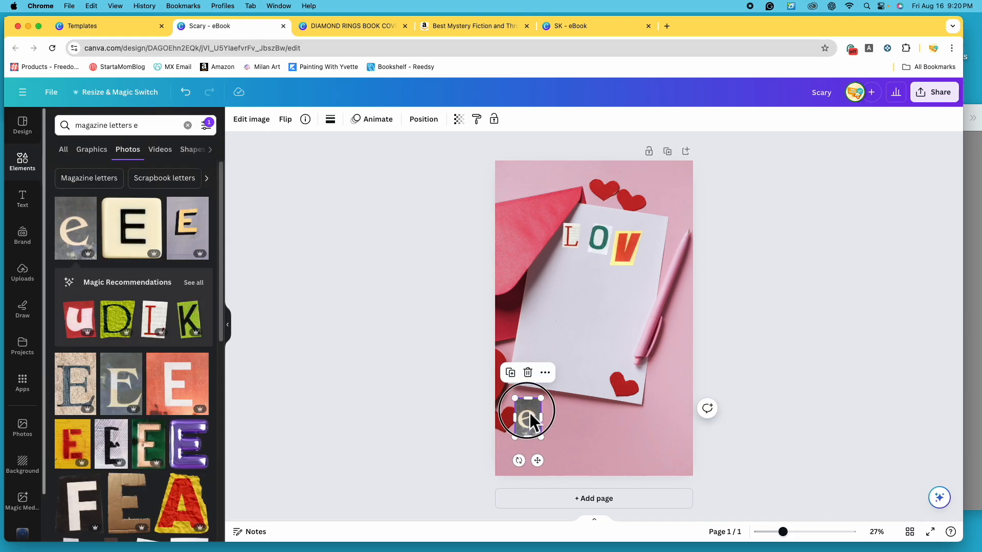
left_click_drag(532, 422, 651, 264)
left_click_drag(572, 241, 645, 251)
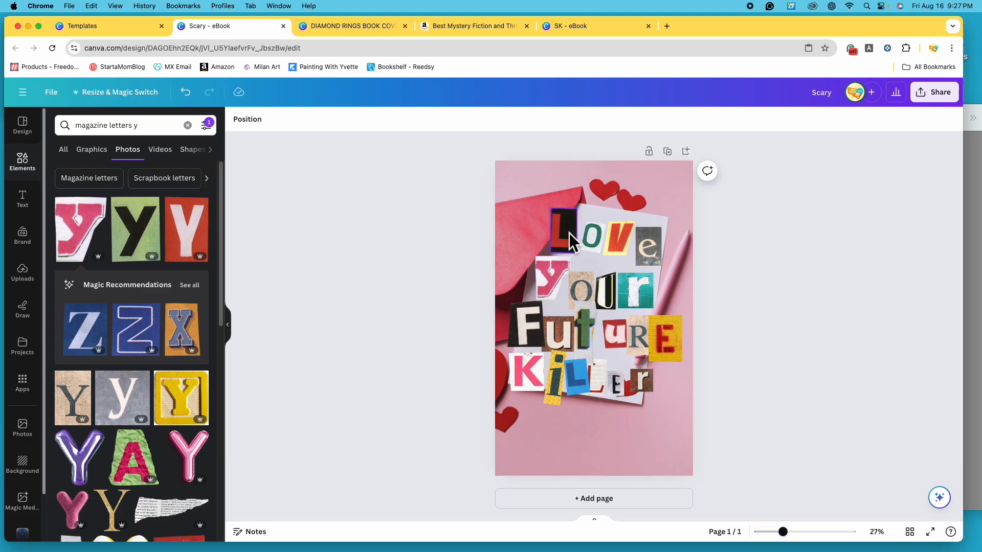
- Nudge the second L of "Killer" slightly, and shrink the L of "Love" and move it closer to the O
left_click(606, 380)
left_click_drag(603, 379, 605, 376)
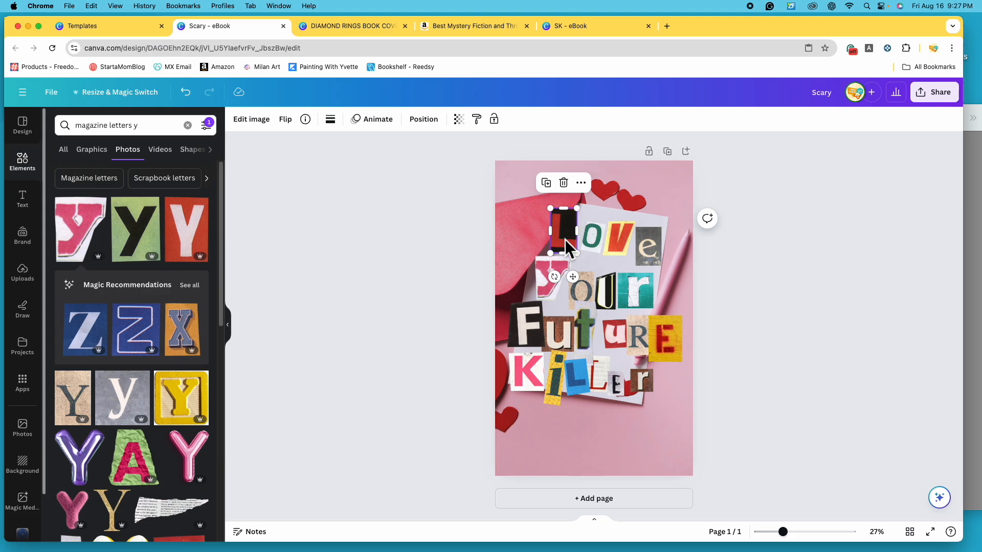
left_click_drag(578, 211, 573, 233)
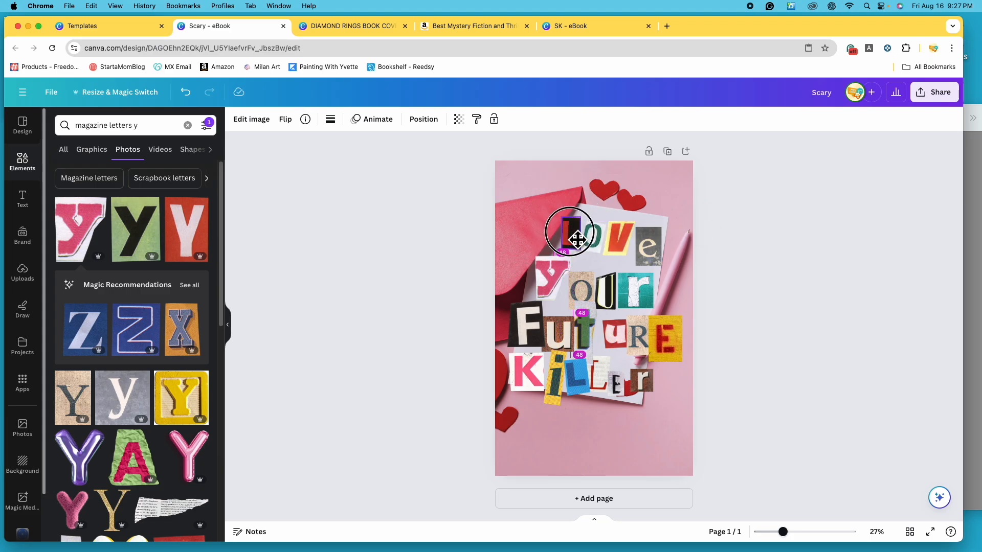
left_click(591, 240)
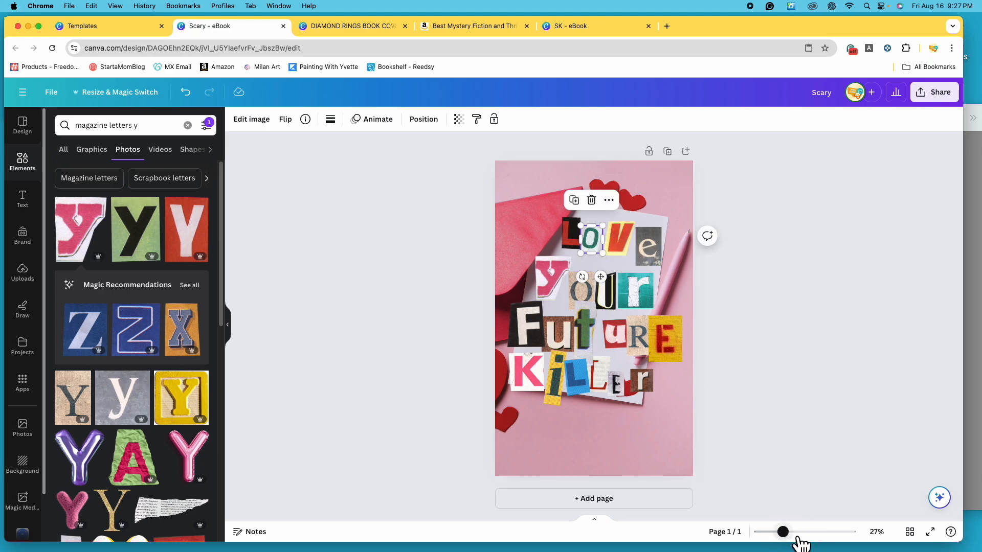
- Rotate the red and black L of "Love" clockwise to follow the paper's slant, and enlarge it slightly
left_click(793, 537)
left_click_drag(794, 535, 814, 542)
scroll(646, 390, "up", 5)
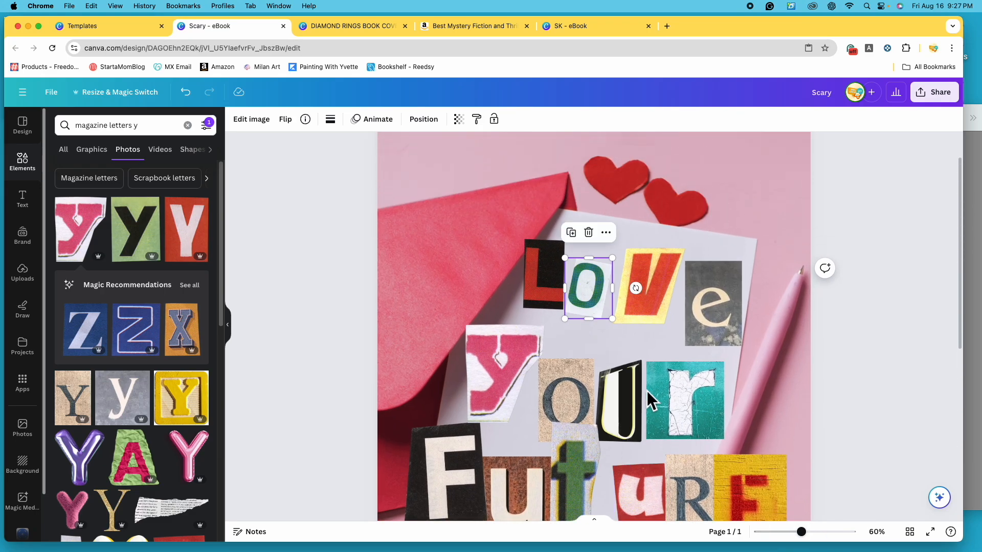
left_click(520, 304)
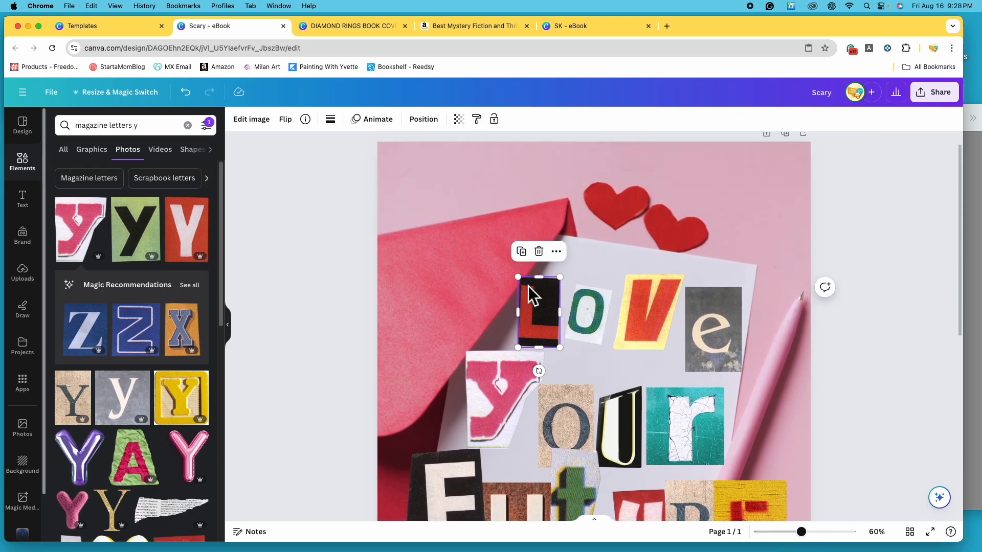
left_click(483, 306)
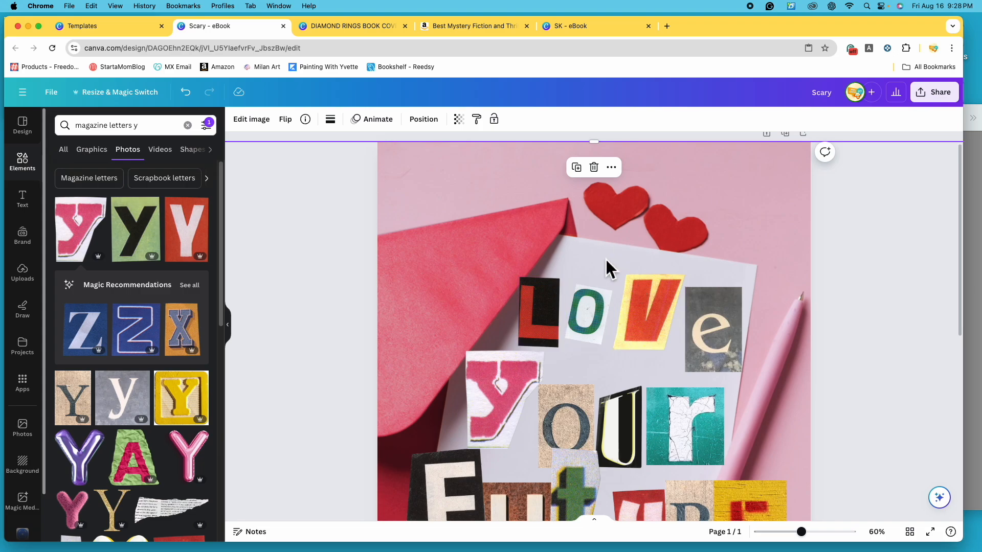
left_click(537, 305)
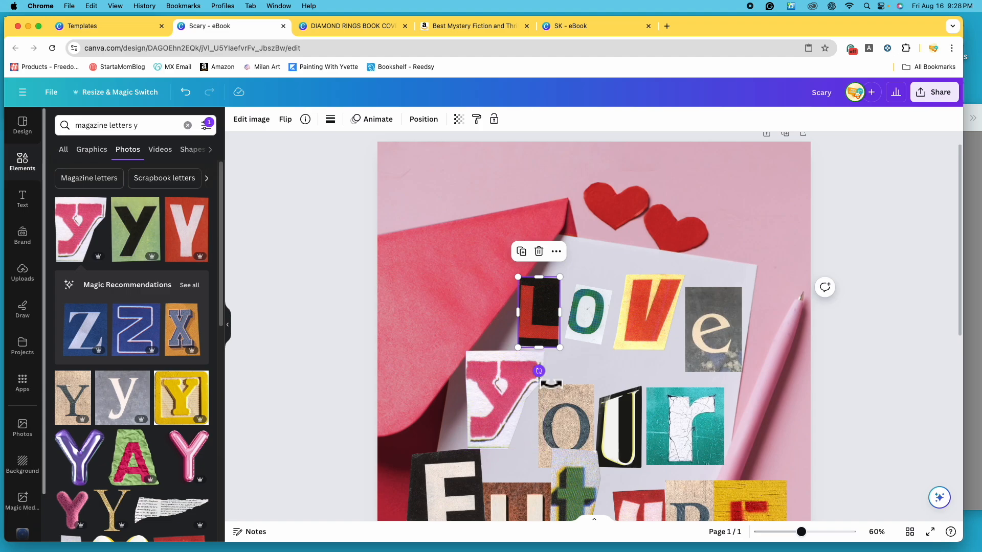
left_click(540, 373)
left_click_drag(539, 374, 522, 357)
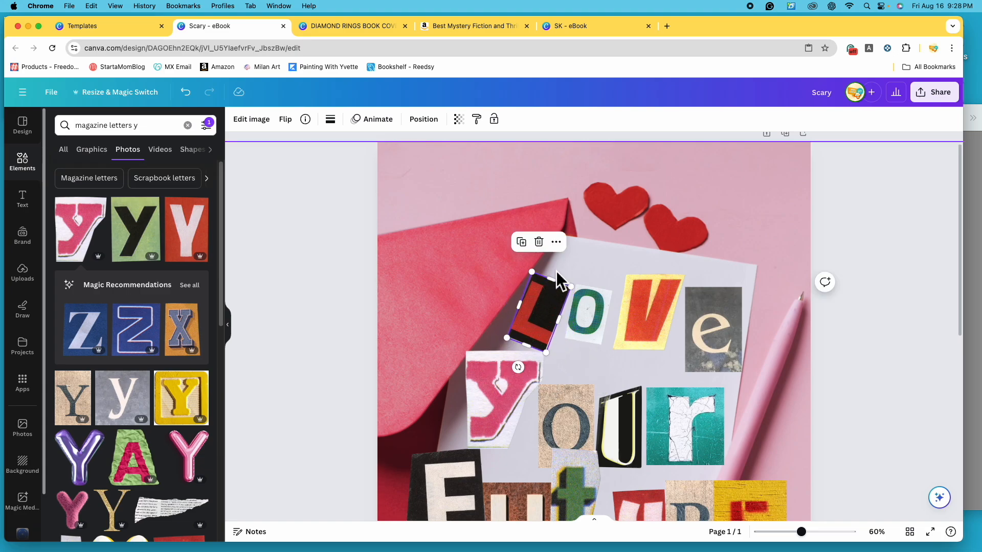
left_click_drag(545, 294, 575, 280)
left_click_drag(527, 368, 537, 385)
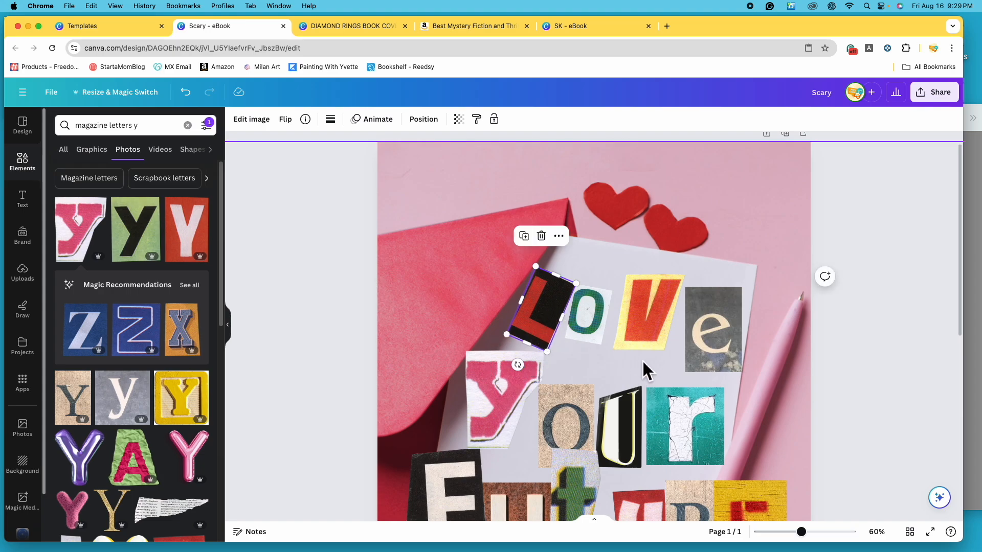
- Straighten and lower the O of "Love", shrink the V and E, and tilt the E clockwise beside the V
left_click(594, 320)
left_click_drag(595, 325, 597, 334)
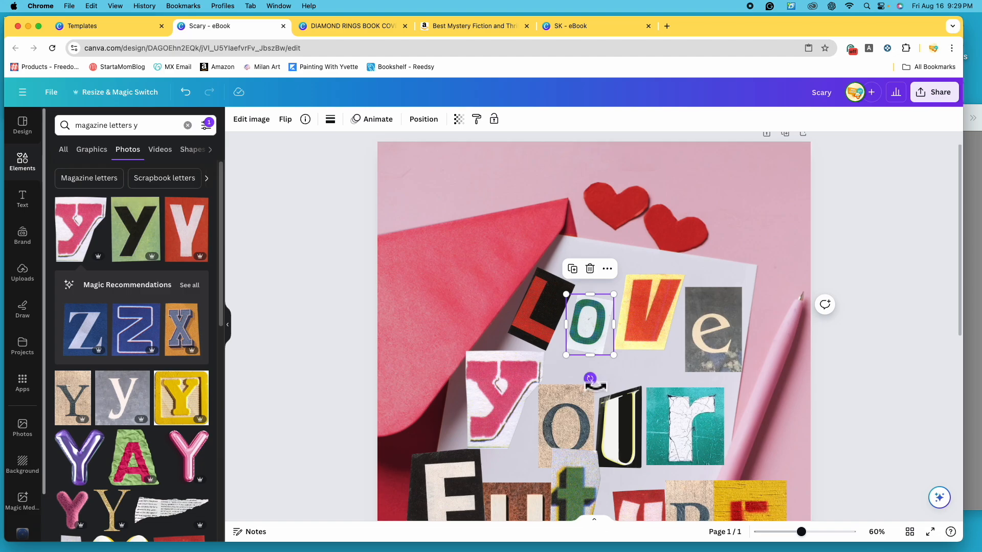
left_click_drag(595, 386, 607, 386)
left_click(641, 324)
left_click_drag(652, 317, 662, 325)
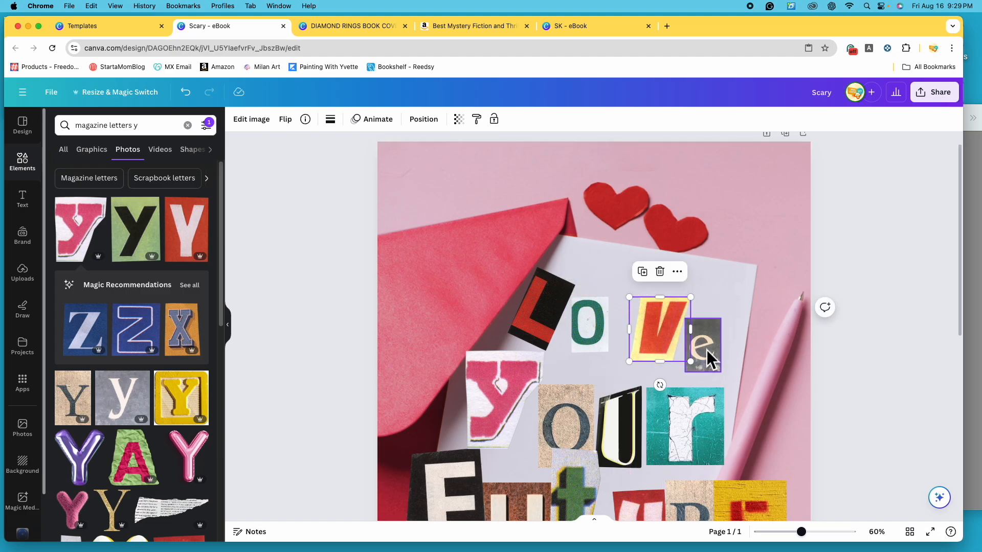
left_click(707, 350)
left_click_drag(701, 387, 680, 391)
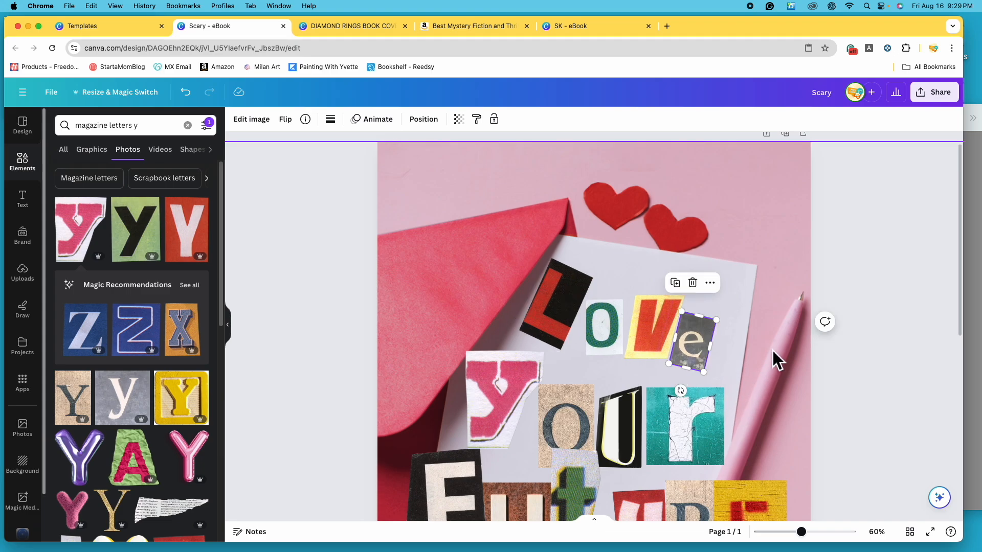
- Rotate the pink Y of "Your" counterclockwise, reposition it beside the O, and tilt the U and R
scroll(771, 350, "down", 4)
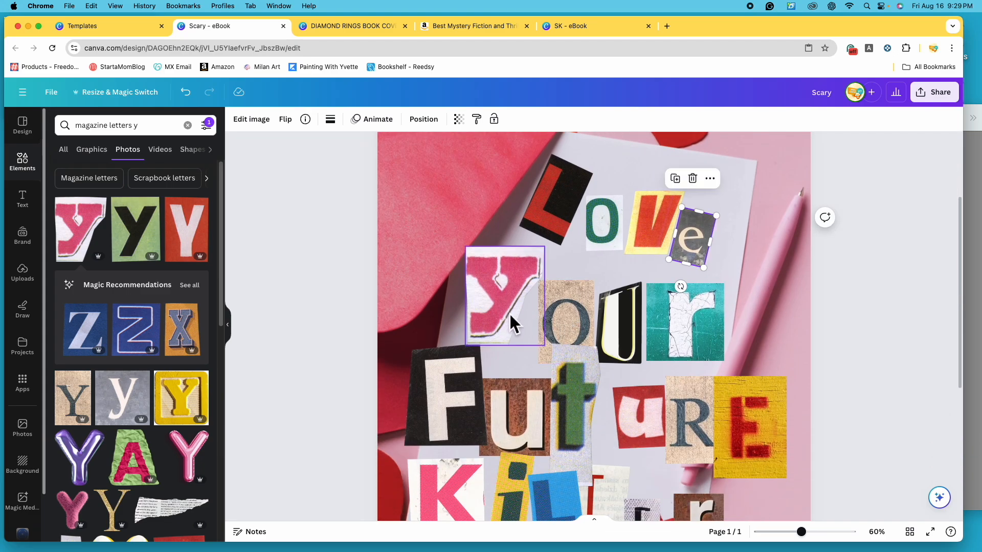
left_click(510, 313)
left_click_drag(513, 374, 541, 347)
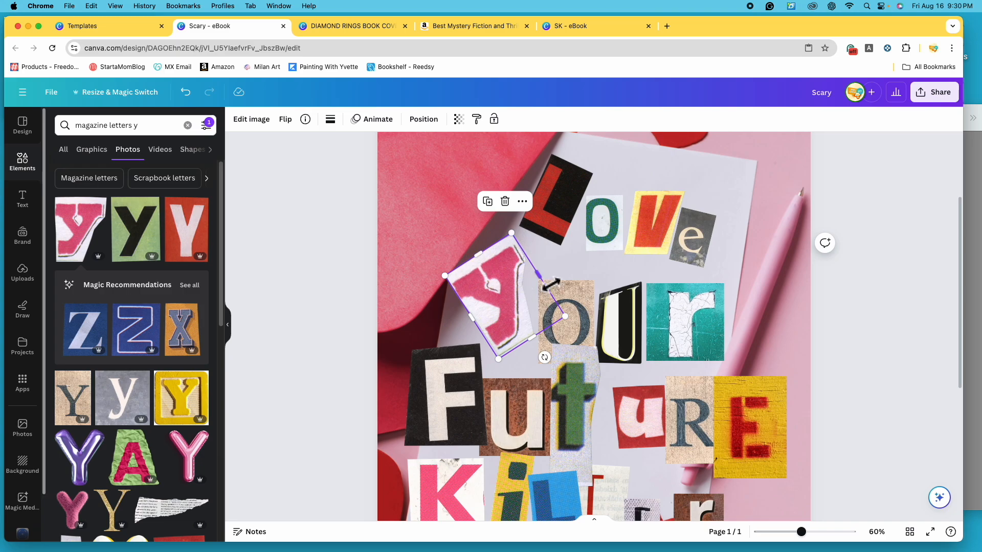
left_click_drag(485, 262, 508, 292)
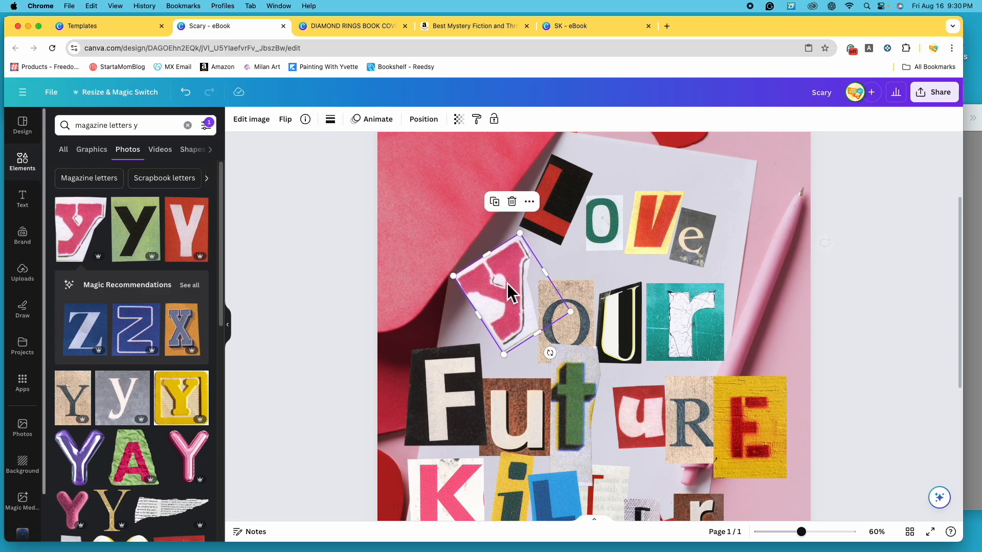
scroll(486, 311, "down", 3)
- Trim the F of "Future" and tilt it clockwise onto the paper, and shrink the remaining letters of the word
left_click(458, 330)
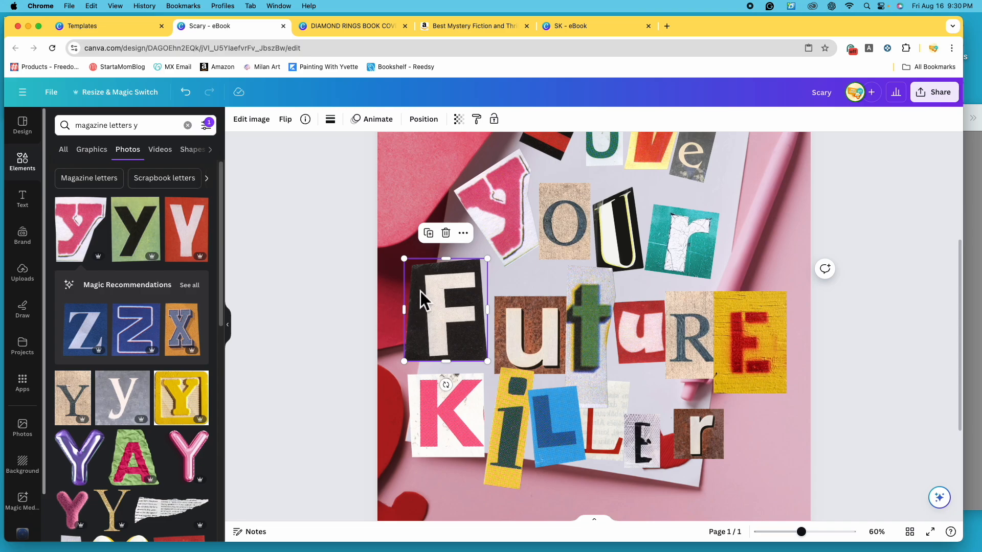
left_click_drag(410, 317, 423, 319)
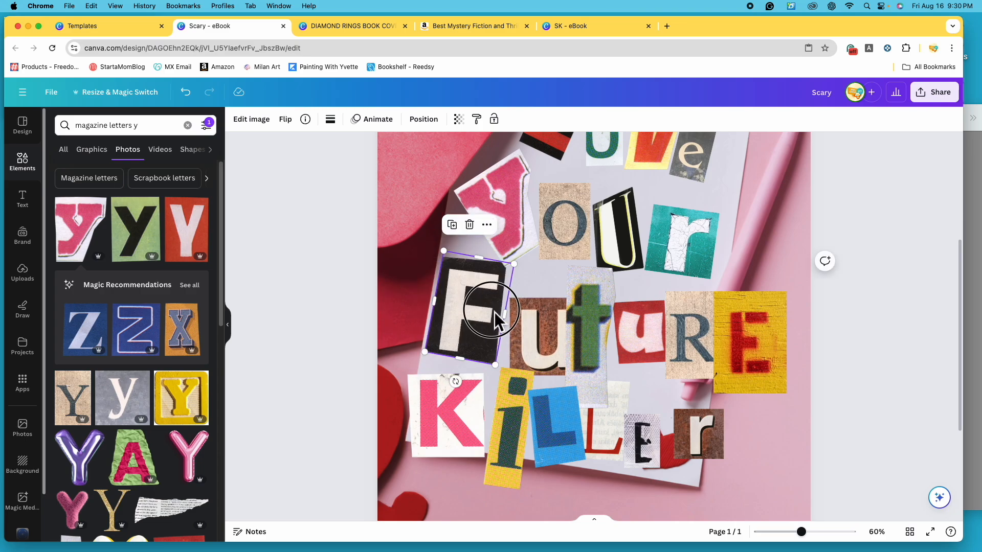
left_click_drag(495, 312, 501, 321)
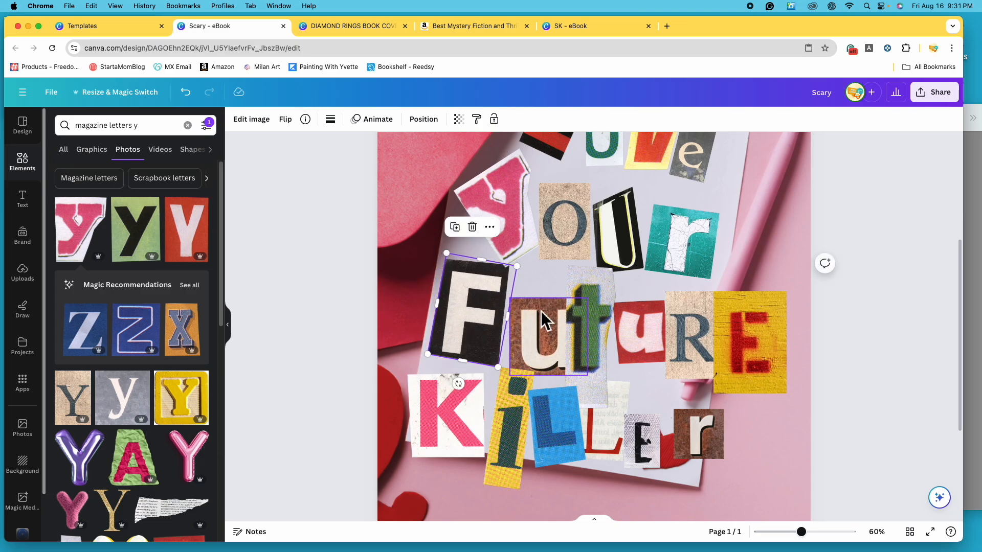
left_click(551, 304)
left_click_drag(588, 309, 539, 339)
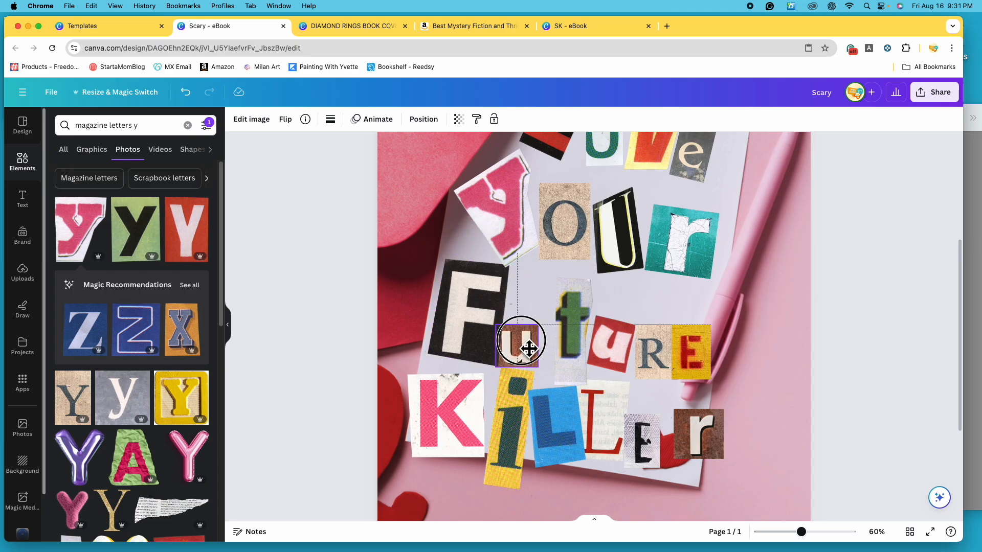
mouse_move(529, 349)
left_mouse_down()
mouse_move(522, 340)
mouse_move(533, 351)
left_mouse_up()
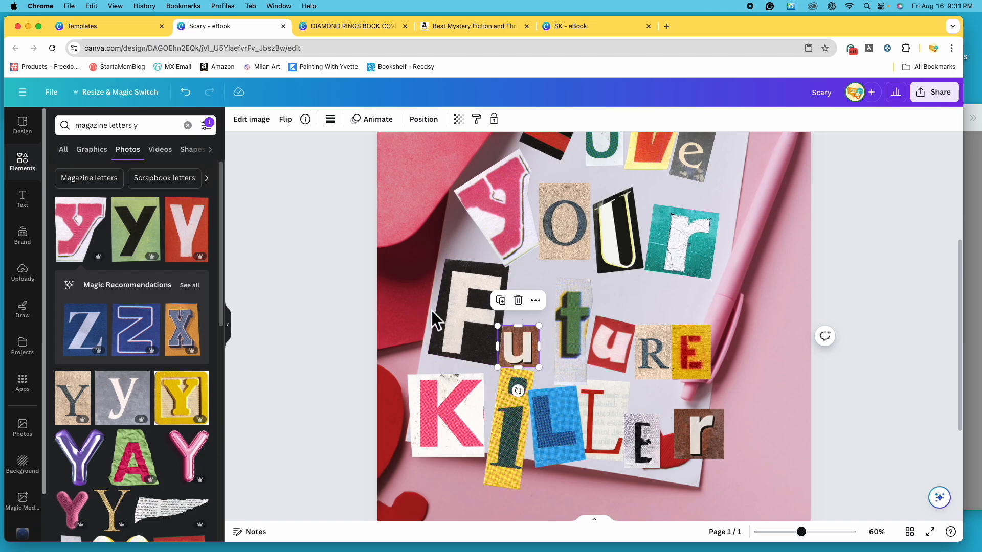
- Move the brown U of "Future" to the top of the layer order
left_click(434, 122)
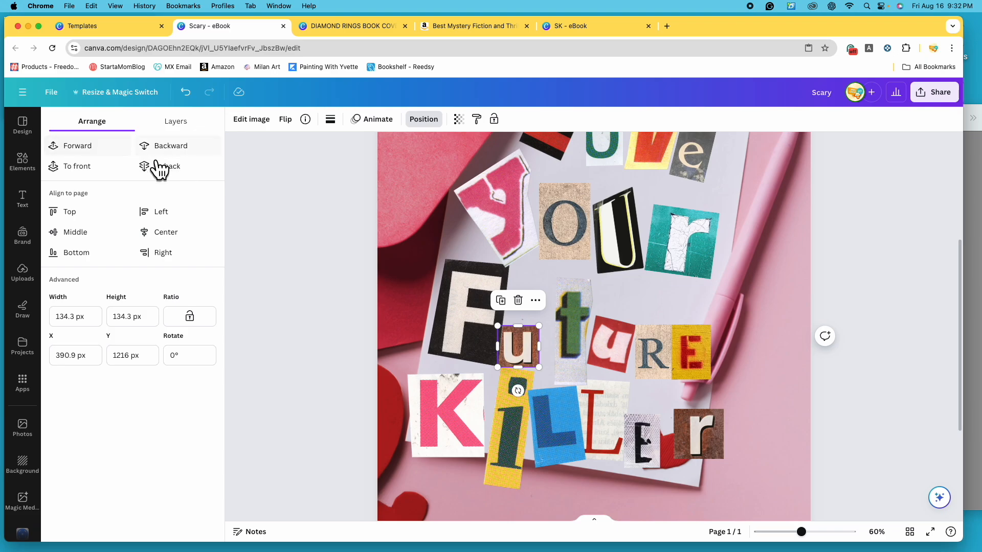
left_click(201, 130)
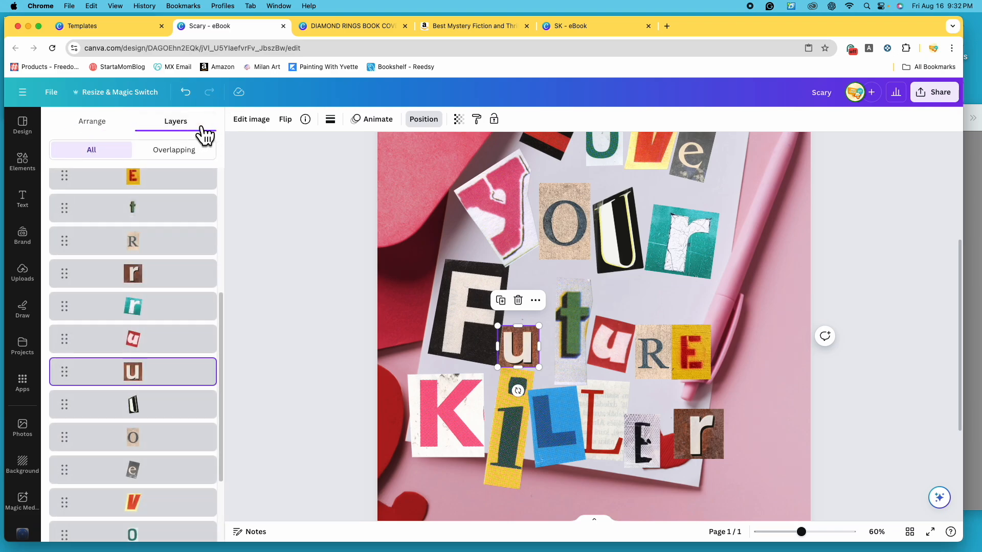
scroll(197, 307, "up", 5)
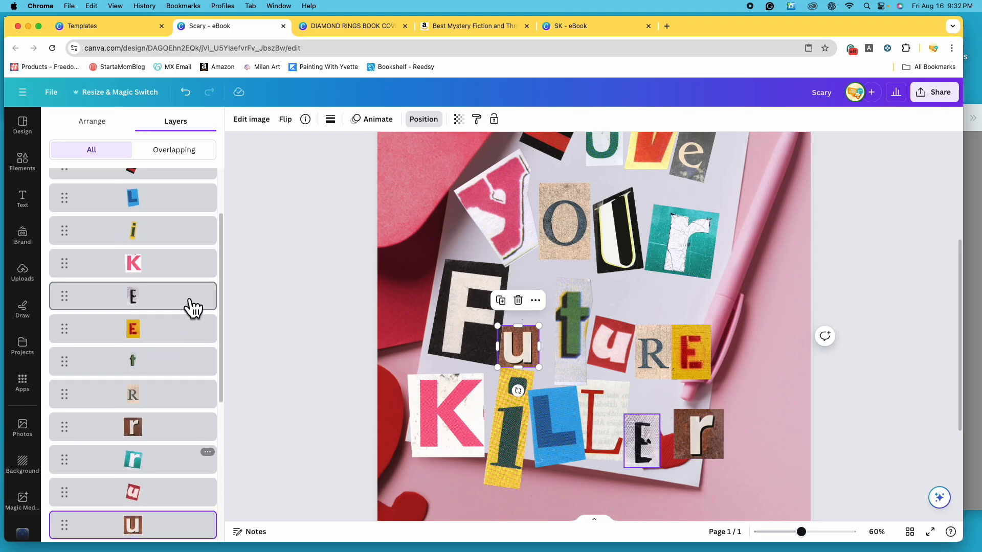
scroll(199, 251, "down", 4)
scroll(197, 263, "down", 5)
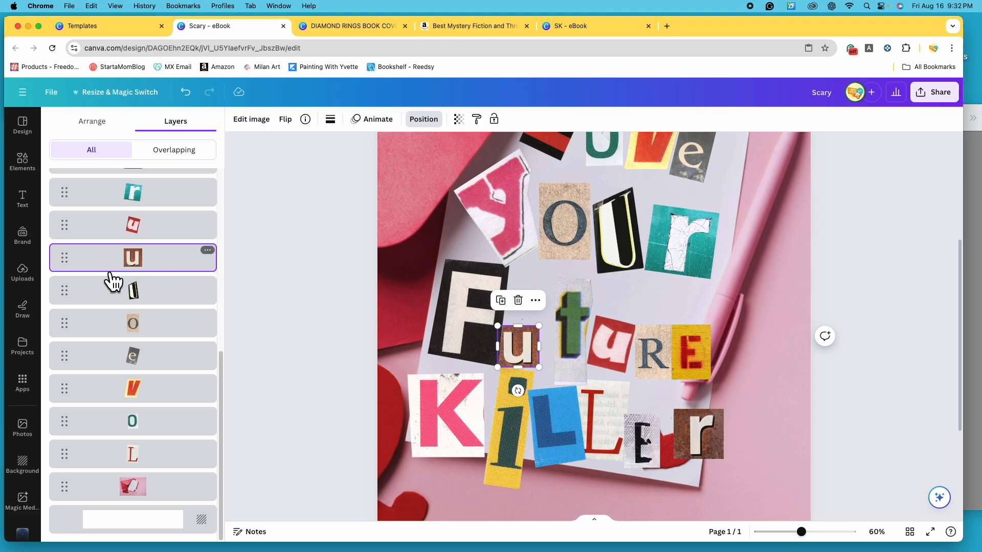
scroll(217, 361, "up", 2)
scroll(217, 361, "up", 4)
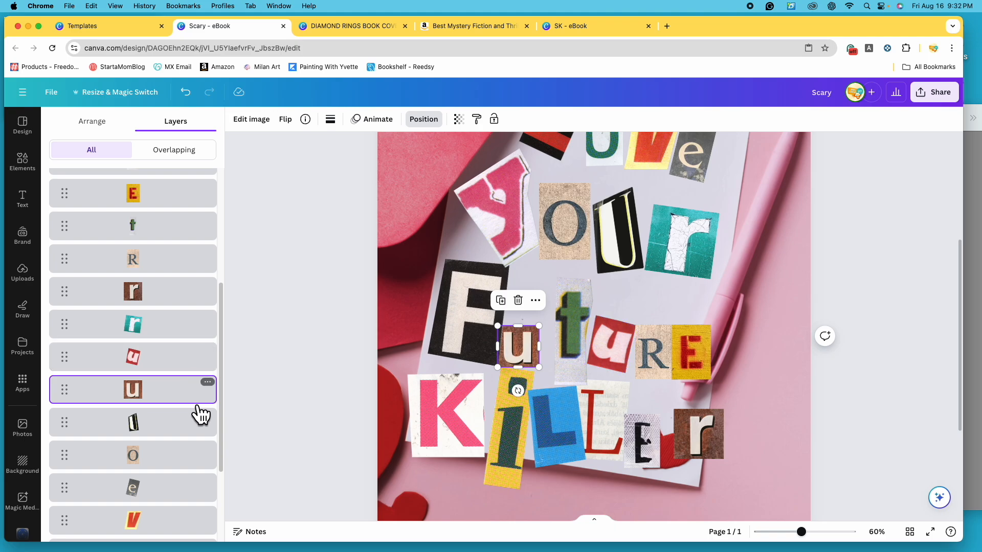
scroll(194, 410, "up", 2)
scroll(193, 409, "up", 8)
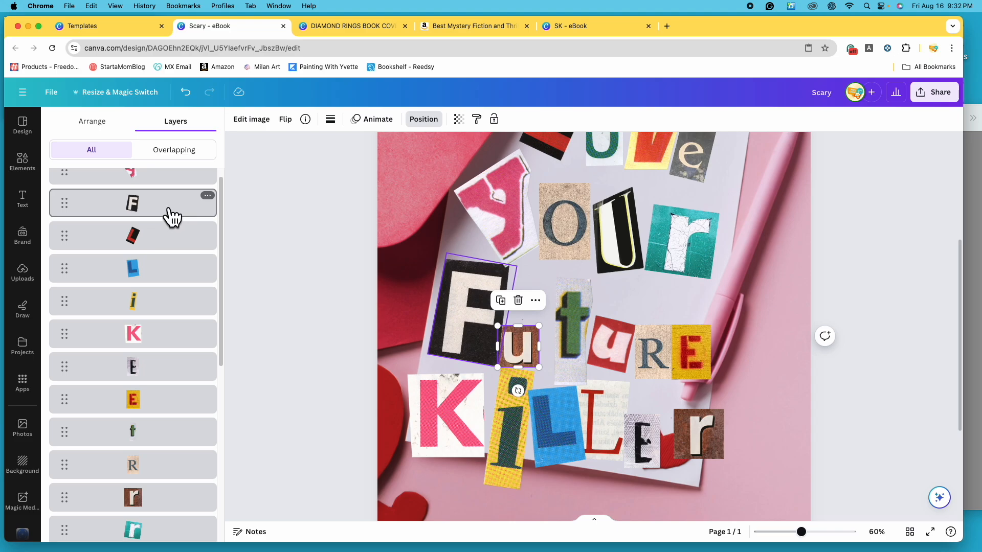
scroll(198, 381, "down", 7)
left_click_drag(161, 446, 158, 180)
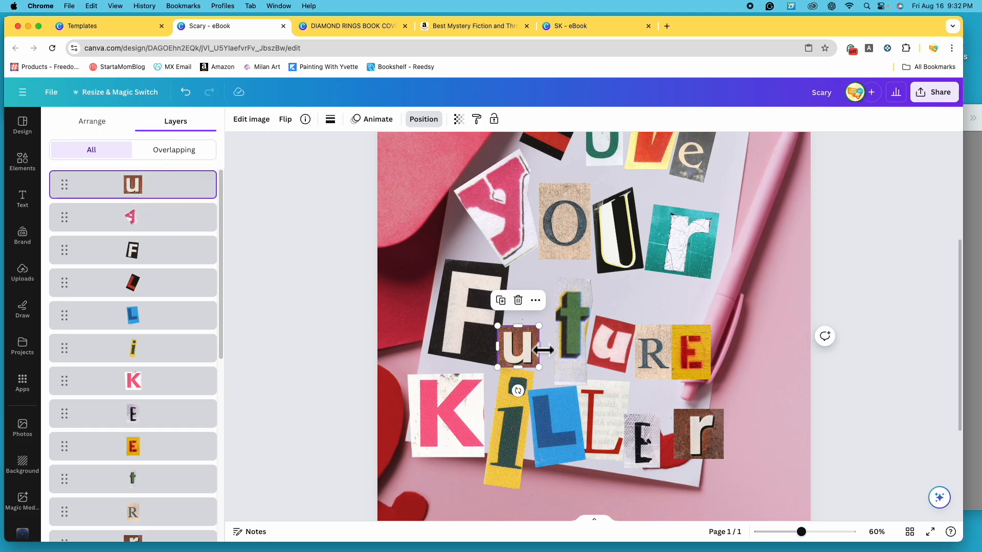
- Place the brown U over the lower corner of the F and tilt it slightly counterclockwise
left_click_drag(525, 357, 517, 353)
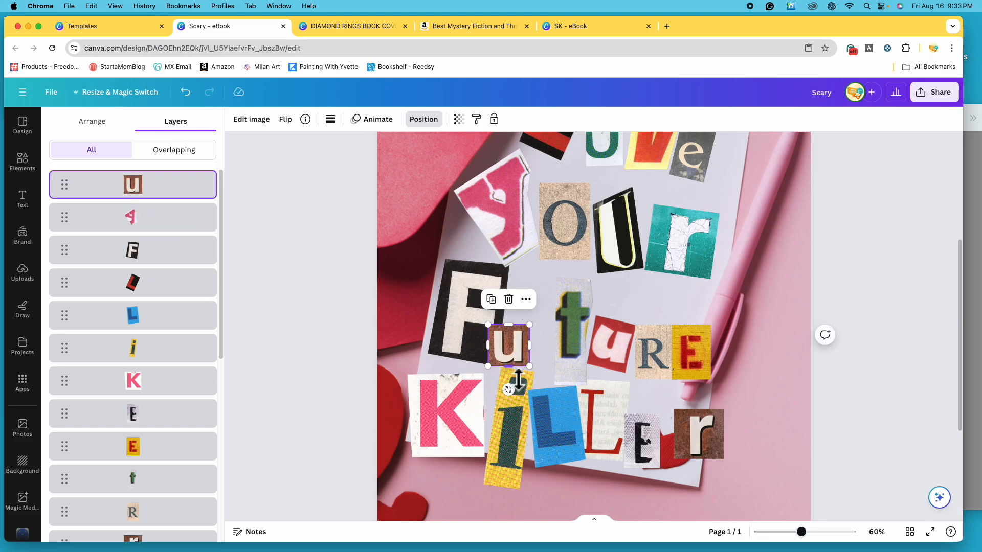
left_click_drag(513, 386, 521, 391)
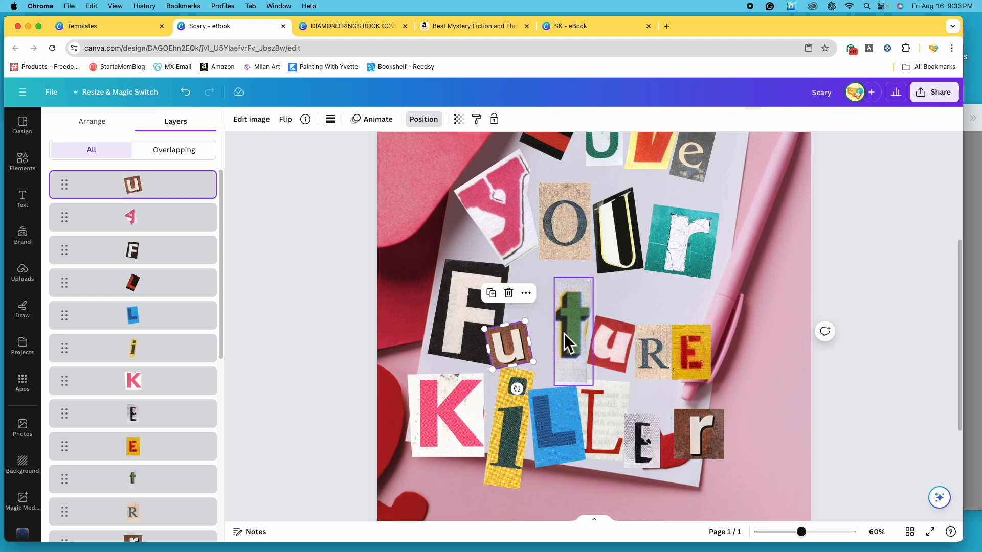
left_click_drag(514, 345, 517, 343)
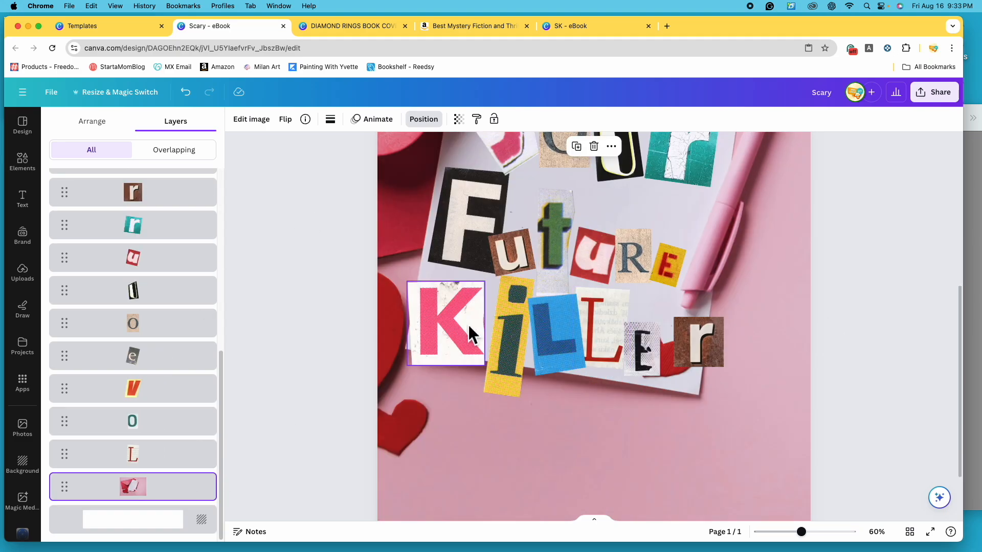
- Move the yellow I of "Killer" against the K, and shrink the K, I and blue L to fit on the paper
left_click(447, 330)
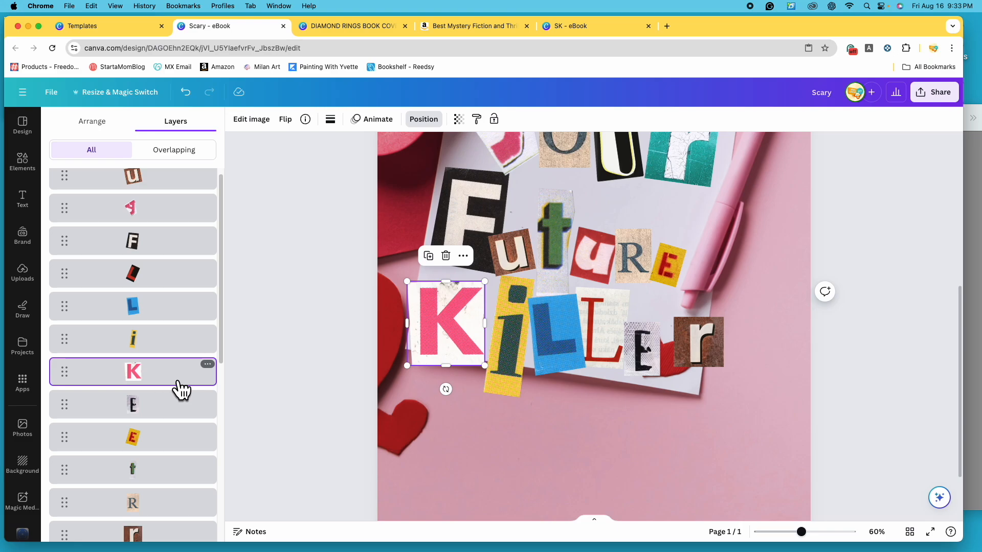
left_click(509, 356)
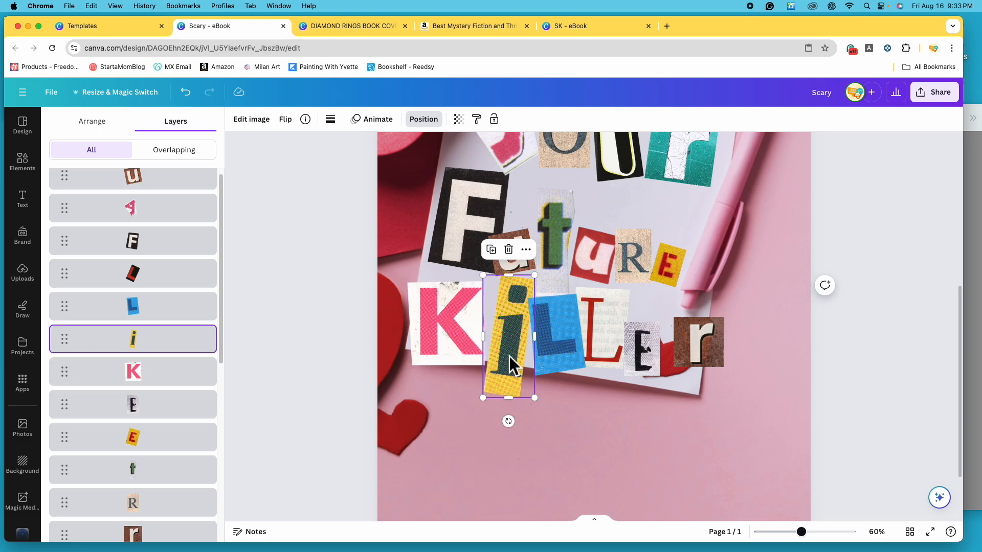
left_click_drag(519, 326, 510, 324)
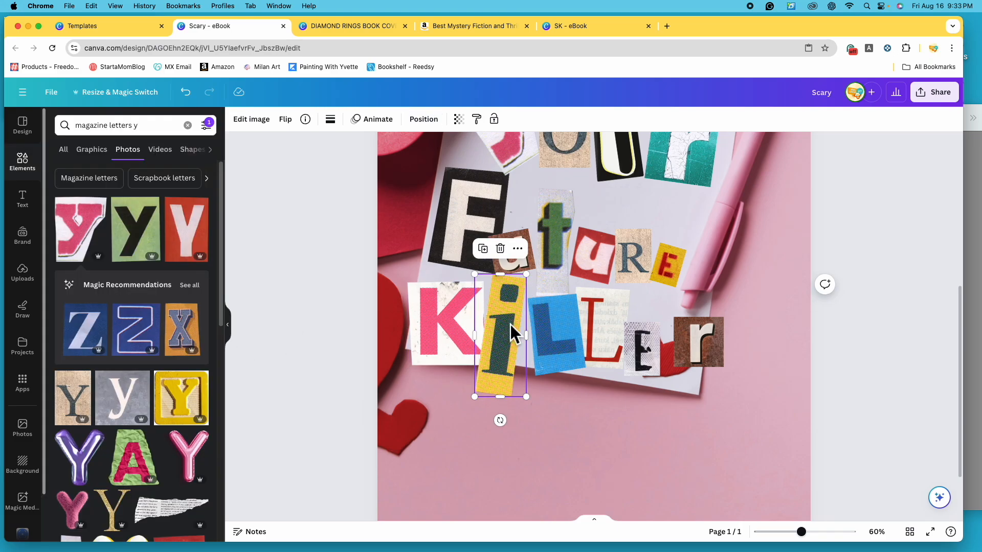
left_click(455, 327)
left_click(543, 343)
left_click(504, 330)
left_click(424, 120)
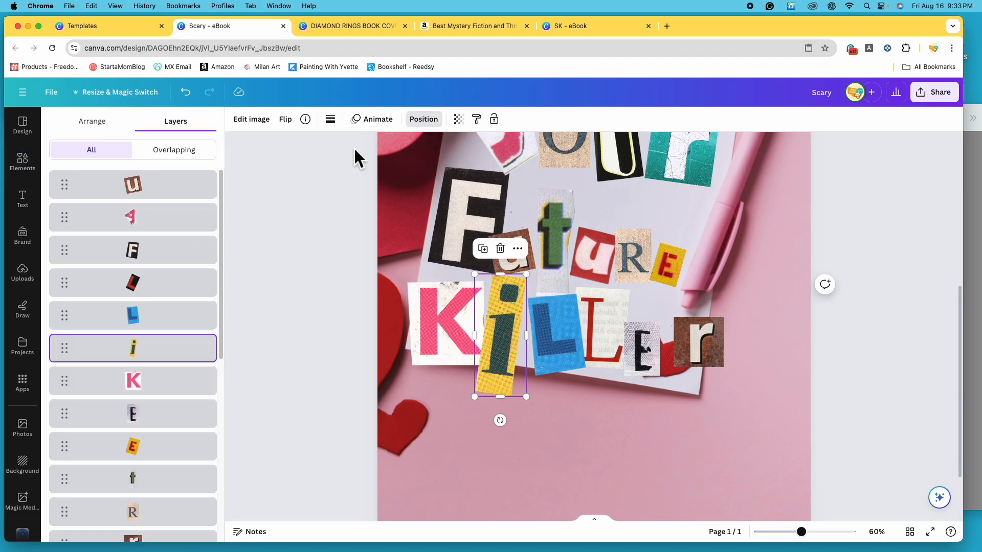
left_click(103, 134)
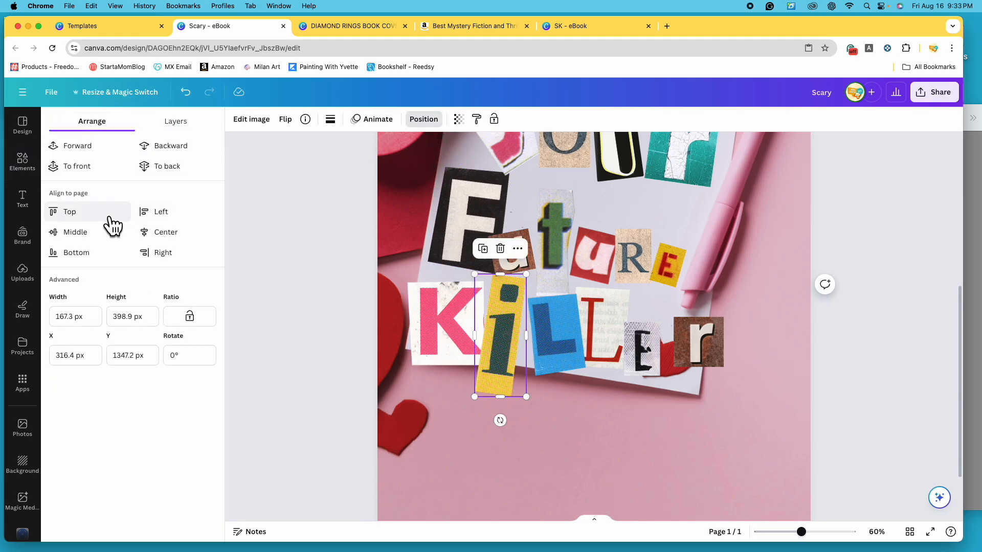
left_click(198, 133)
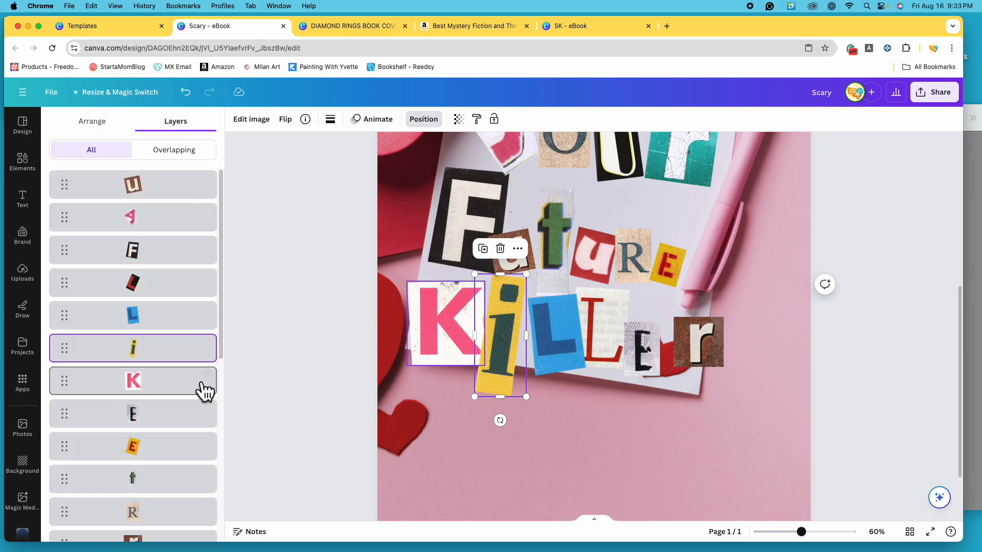
left_click(532, 276)
left_click(515, 322)
left_click_drag(527, 274, 513, 315)
- Bring the red L of "Killer" to the top of the layer order, and stagger it with the blue L by slightly adjusting tilt and position
left_click(594, 336)
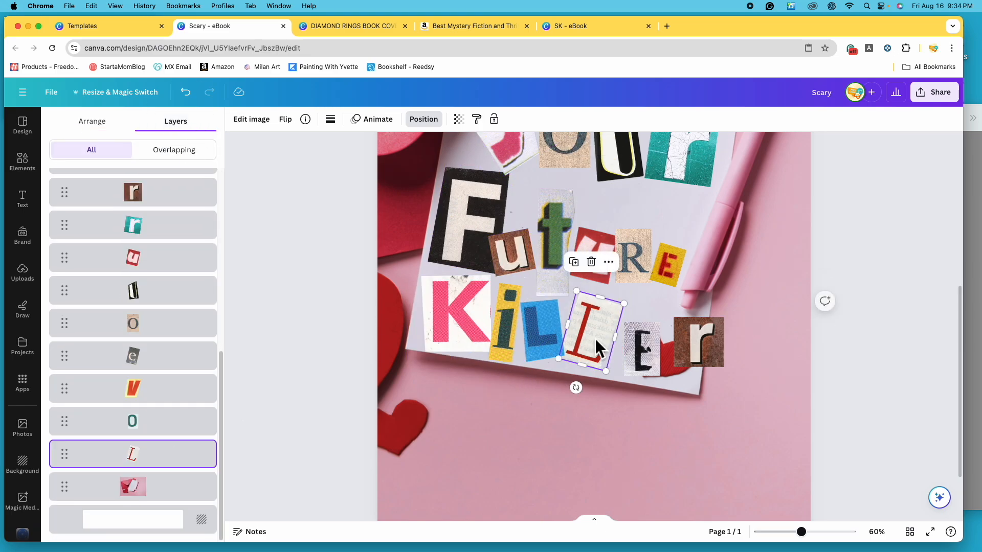
left_click_drag(140, 460, 140, 185)
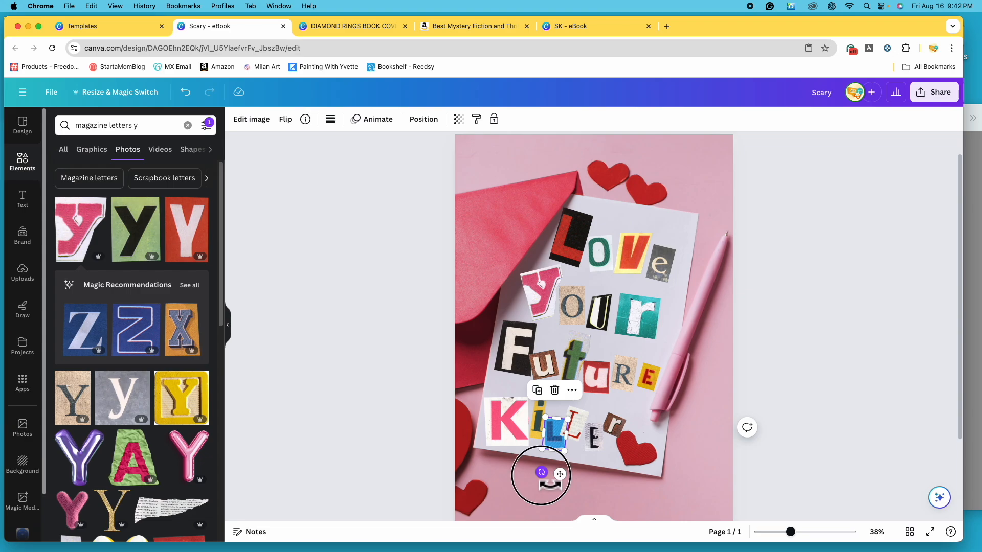
left_click_drag(542, 473, 555, 485)
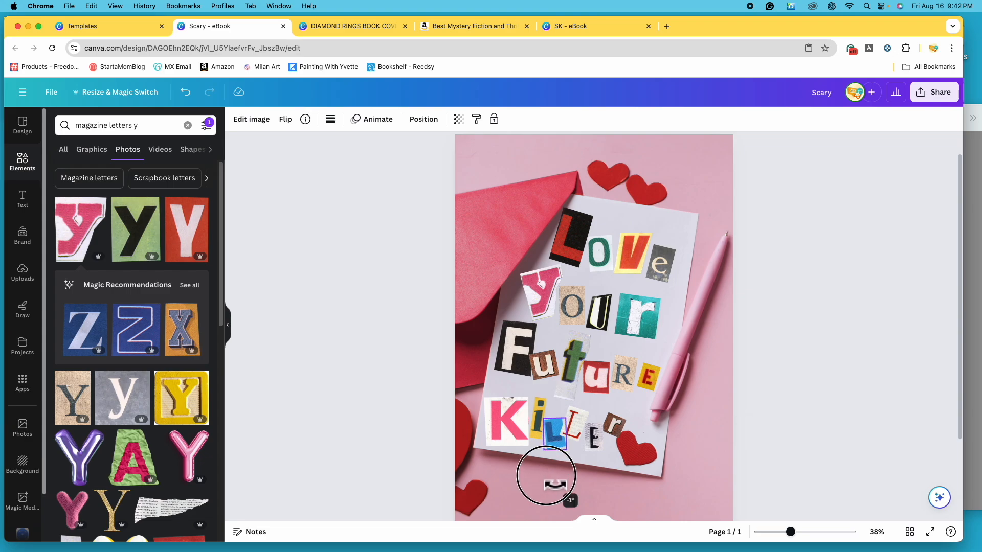
left_click_drag(580, 430, 581, 423)
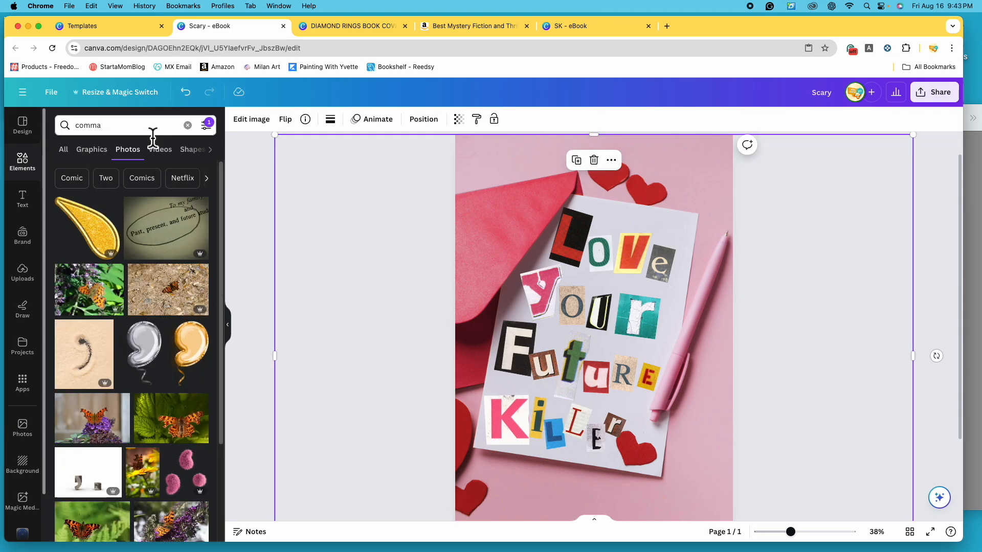
- Try the green cut-out comma from the graphics results after the e of "Love", and delete it
left_click(108, 150)
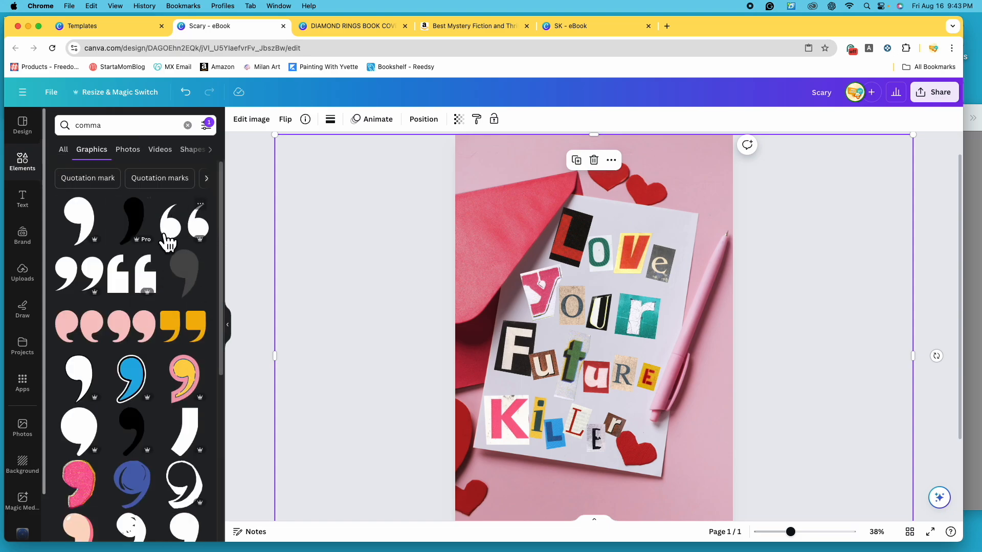
scroll(169, 338, "down", 10)
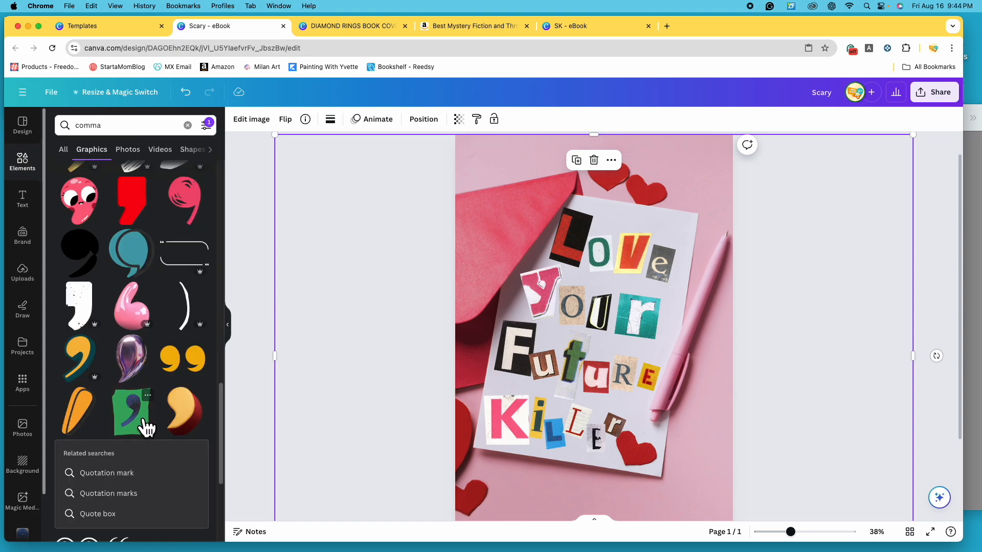
left_click(146, 422)
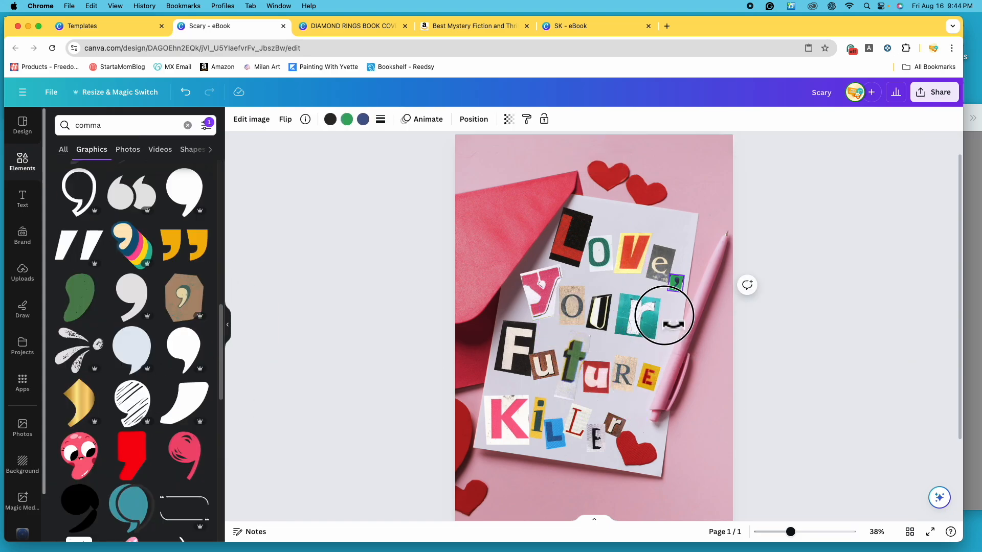
left_click_drag(660, 312, 668, 317)
left_click(818, 384)
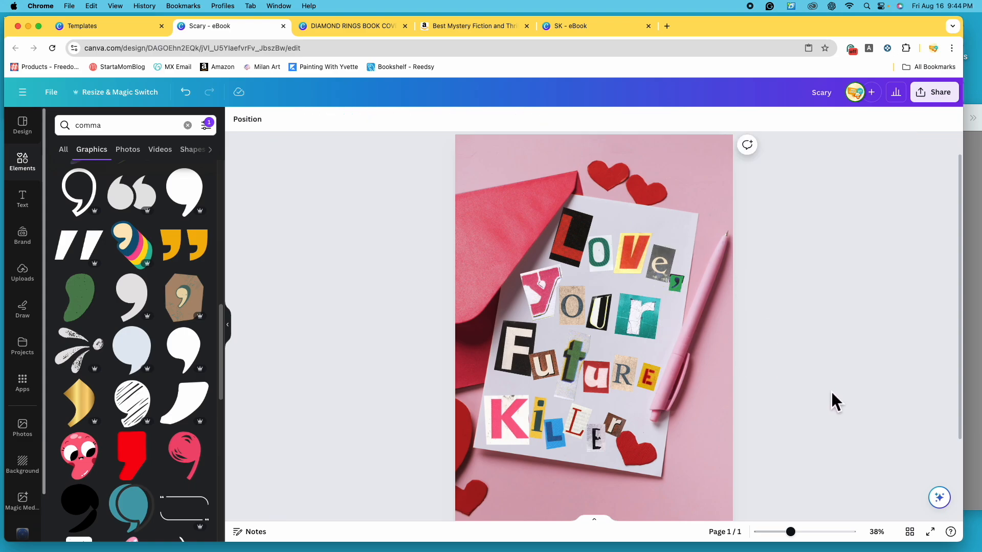
left_click(677, 285)
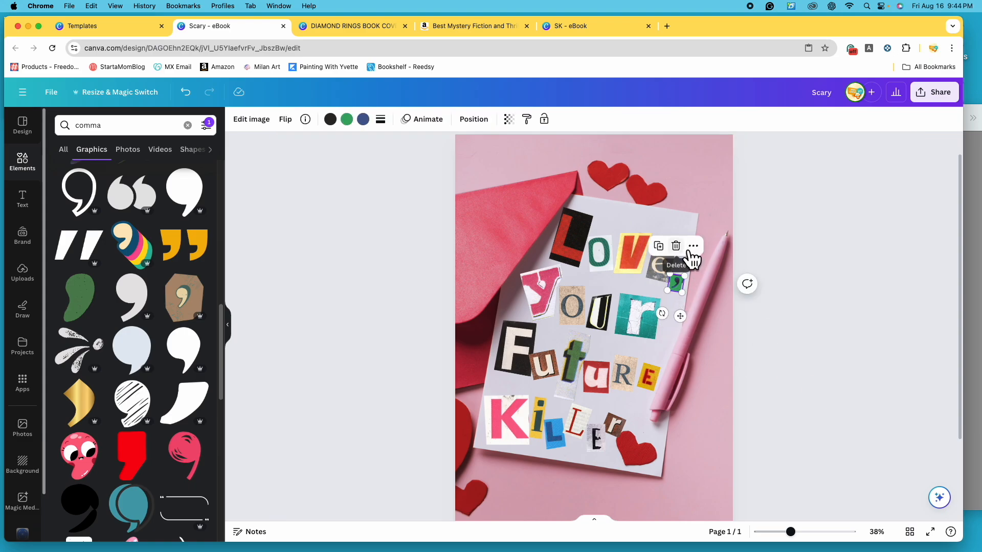
left_click(676, 246)
- Add the brown paper cut-out comma graphic and place it at small size just after the e of "Love"
left_click(191, 310)
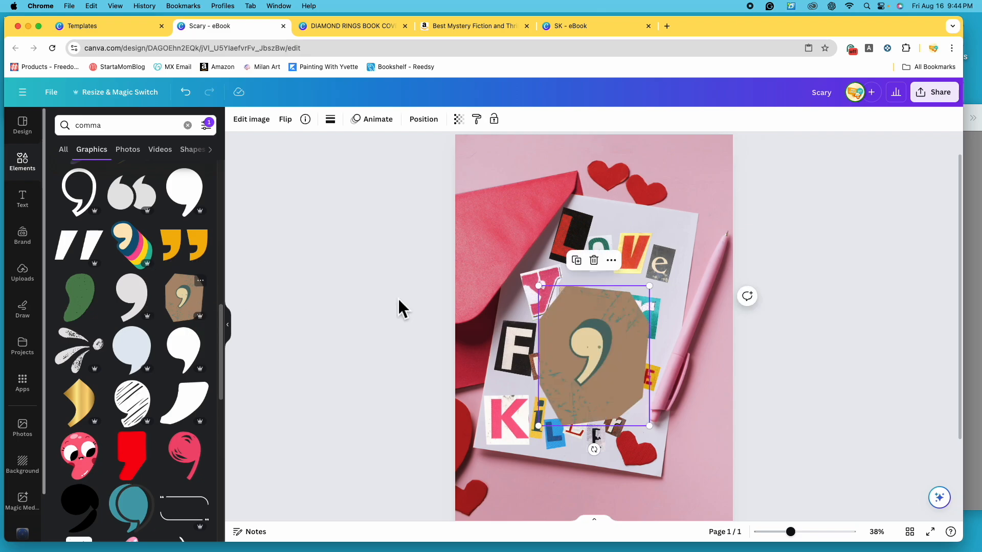
key("super+z")
key("super+z")
scroll(102, 307, "down", 10)
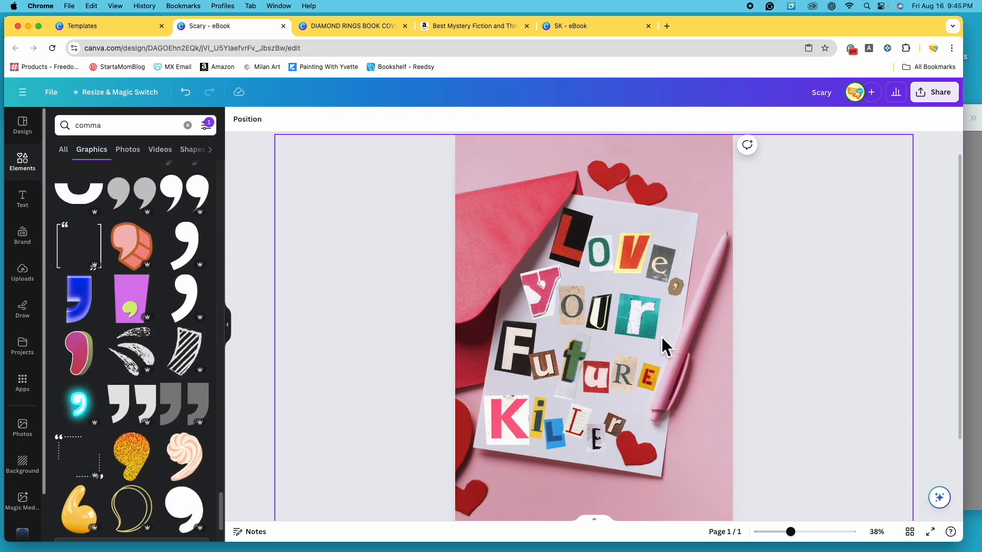
scroll(162, 367, "down", 3)
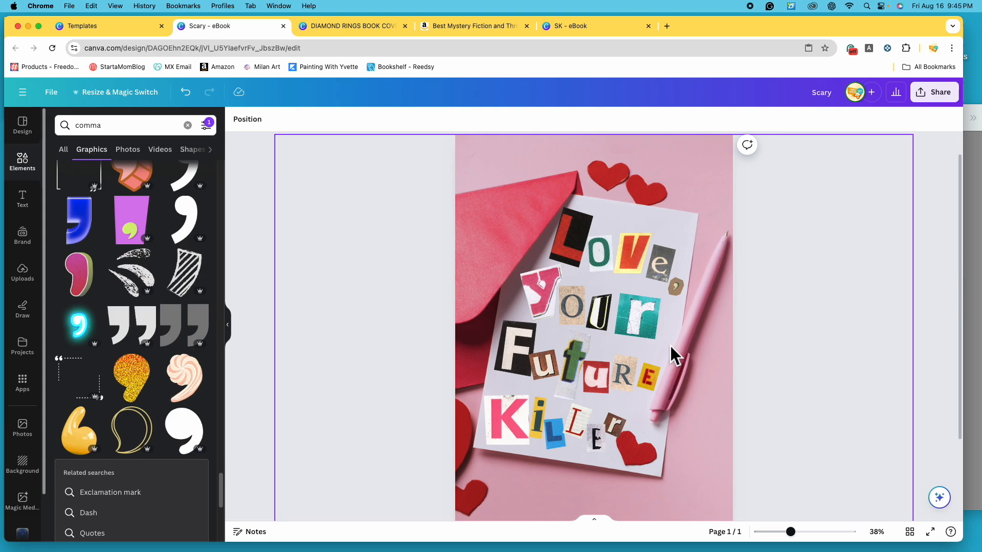
- Shift the yellow E of "Future" slightly inward and down beside the R, and check the whole cover
left_click_drag(651, 383, 642, 390)
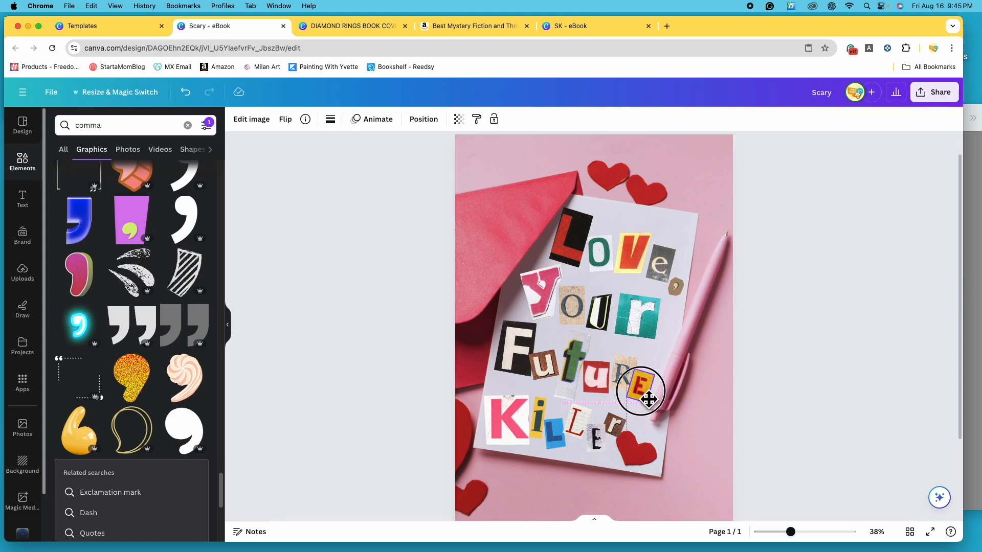
left_click(864, 406)
scroll(857, 409, "down", 1)
left_click_drag(791, 532, 786, 531)
scroll(774, 459, "down", 1)
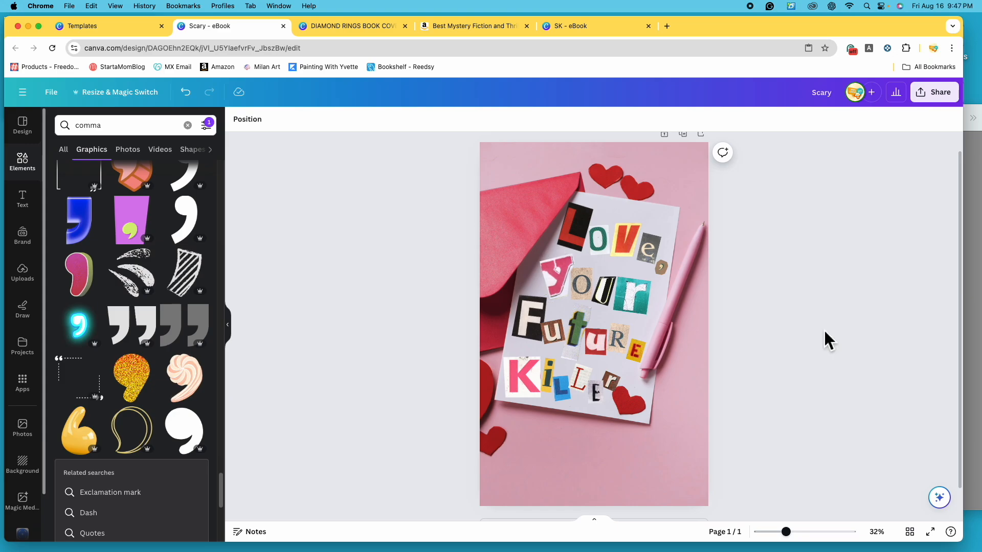
- Check the tagline on the Diamond Rings cover, and add a subheading text box to the pink area below the paper on the Scary cover
left_click(360, 26)
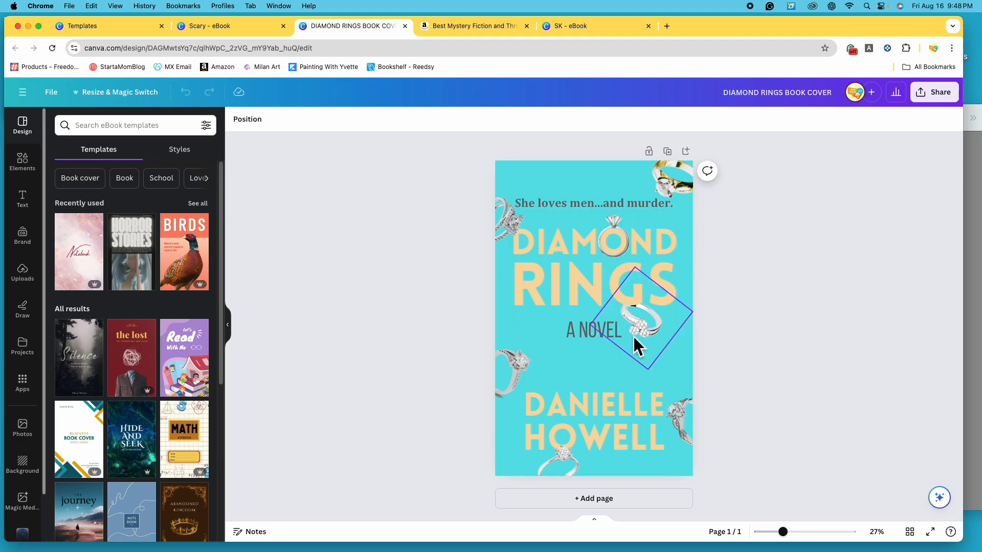
left_click(248, 31)
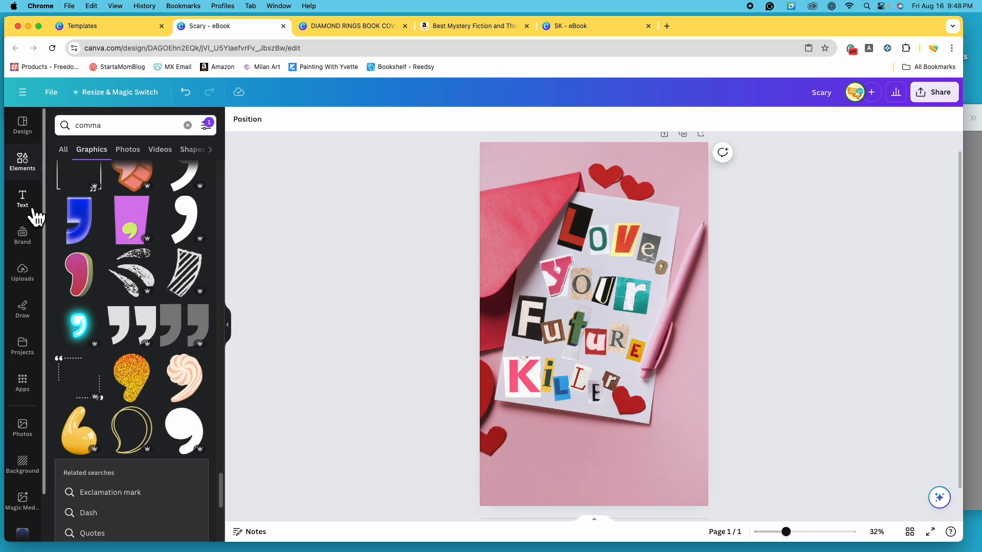
left_click(22, 198)
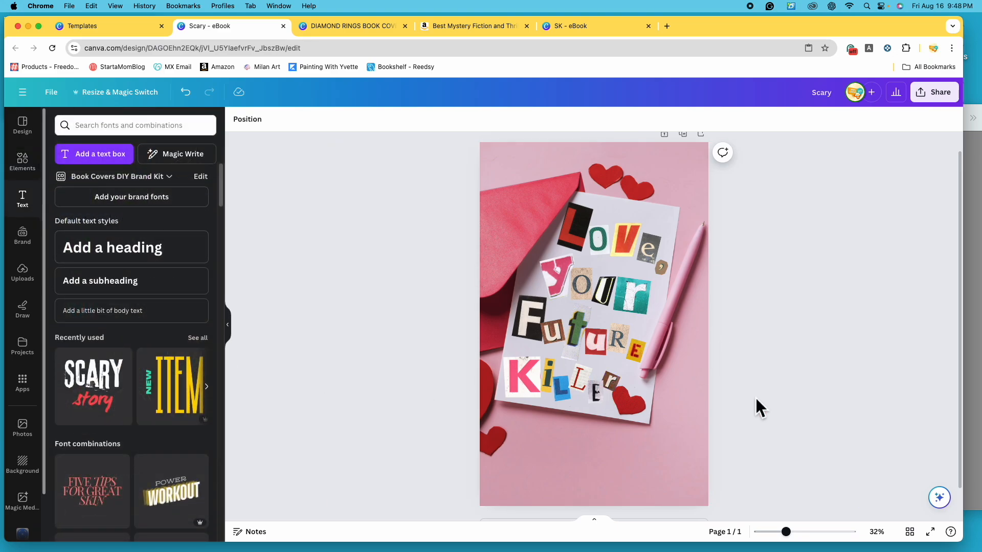
left_click(147, 295)
left_click_drag(533, 325, 650, 337)
left_click(806, 417)
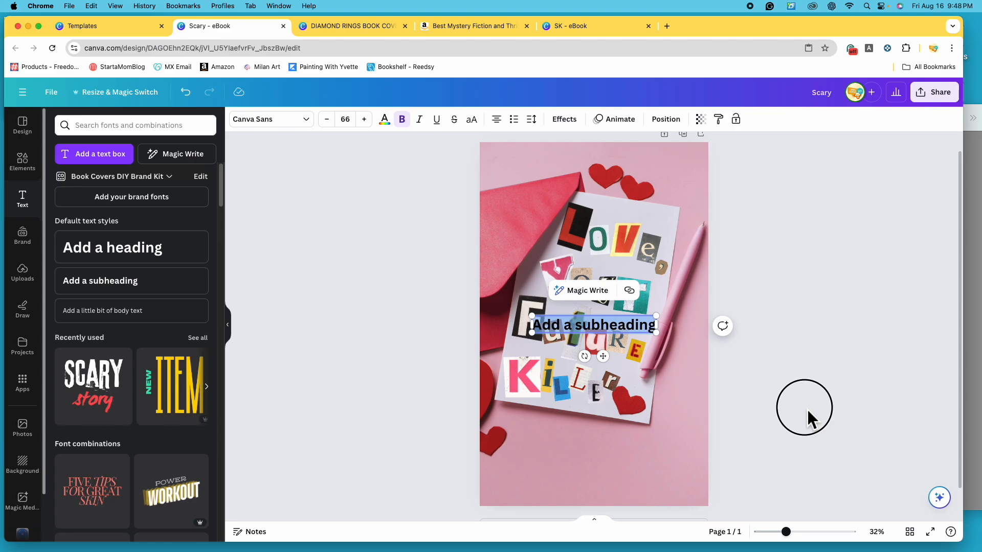
left_click_drag(639, 328, 641, 459)
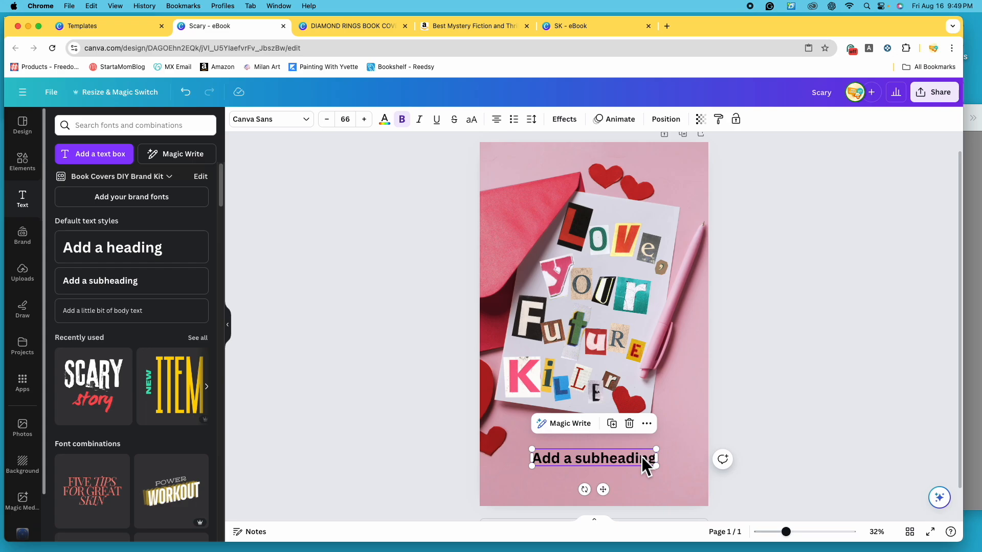
- Replace the subheading placeholder with the tagline "When your secret admirer is a serial killer."
double_click(604, 456)
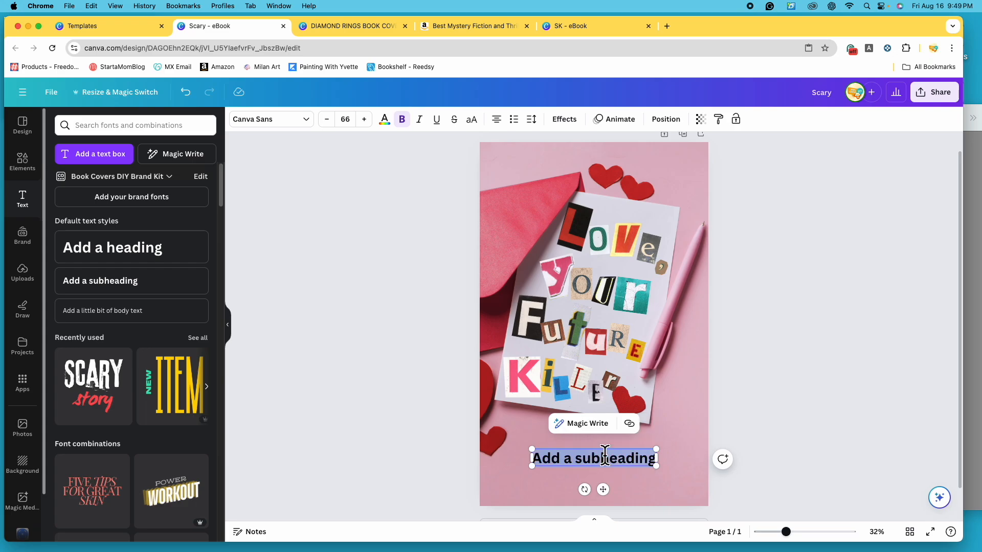
type("When")
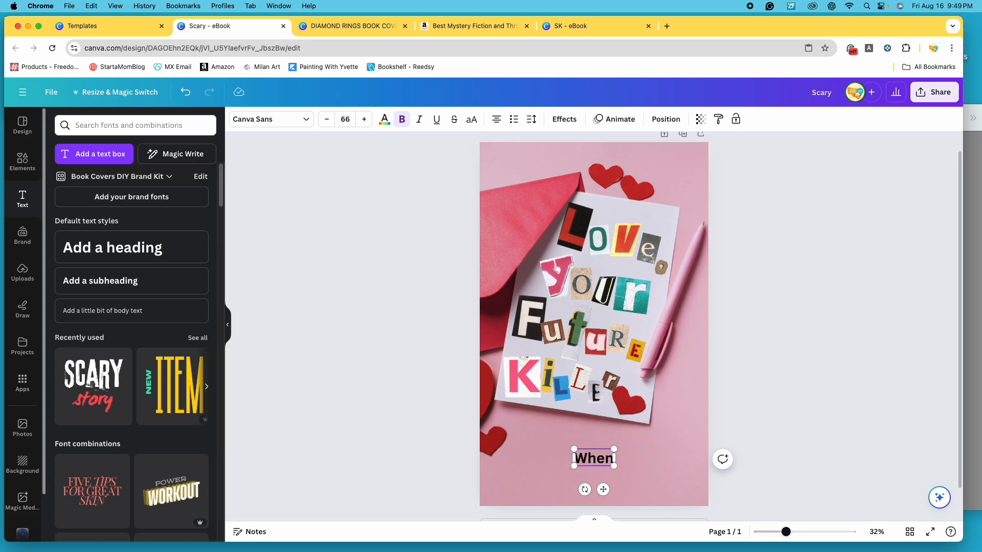
type(" your se")
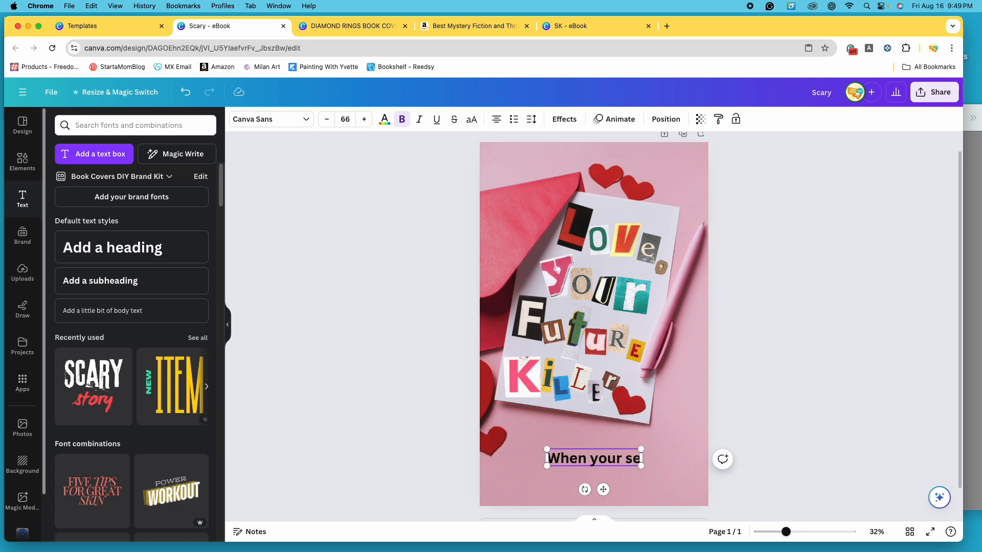
type("cret ad")
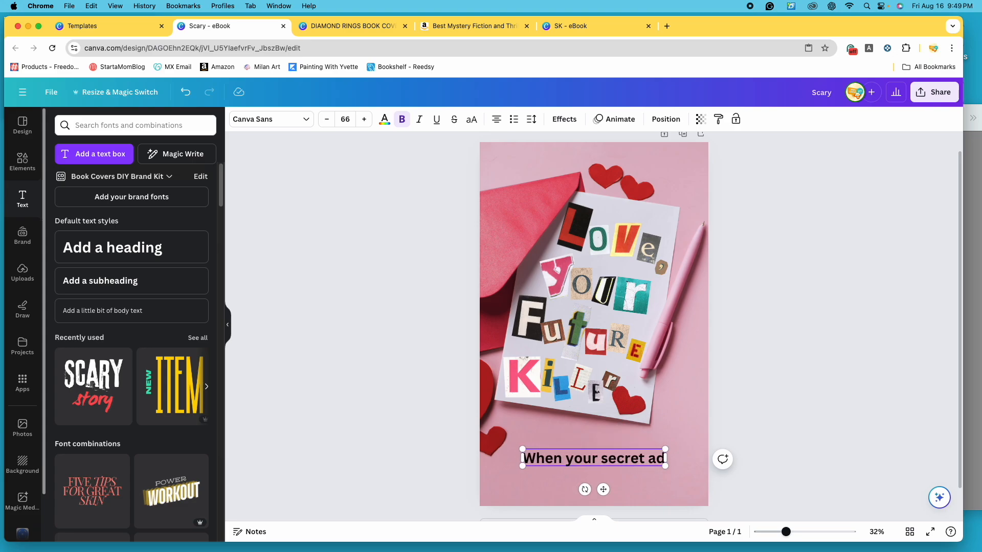
type("mirer is a serial")
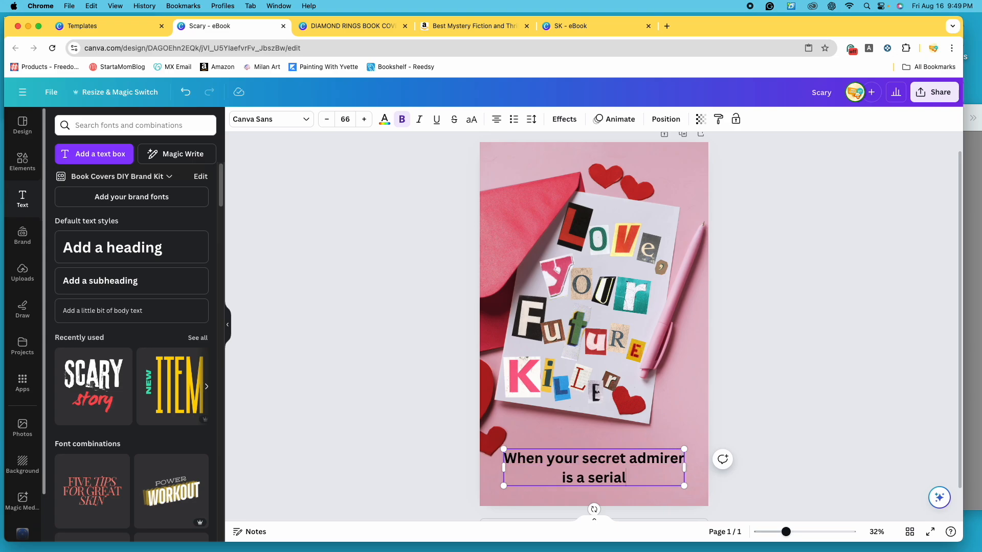
type(" killer.")
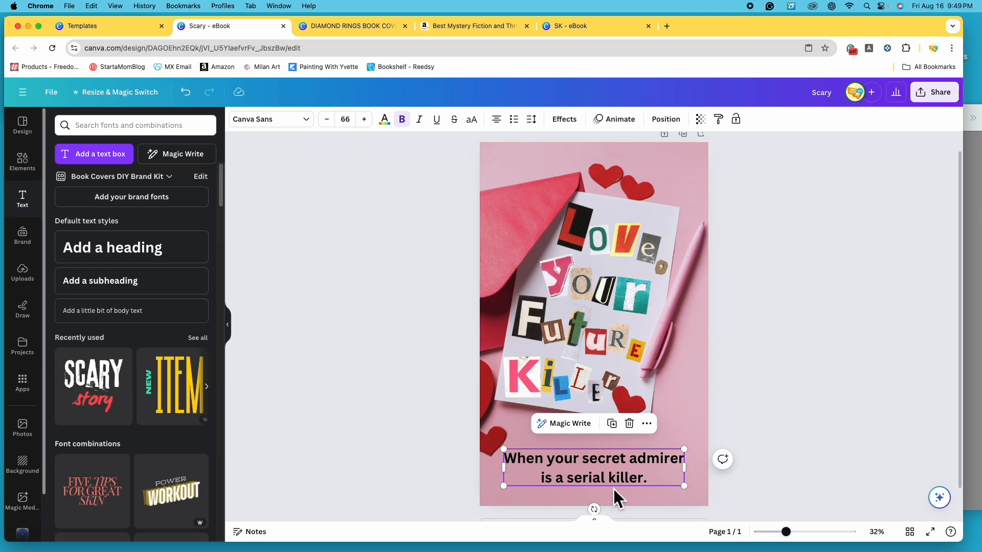
- Change the tagline's font to Poppins
left_click(317, 129)
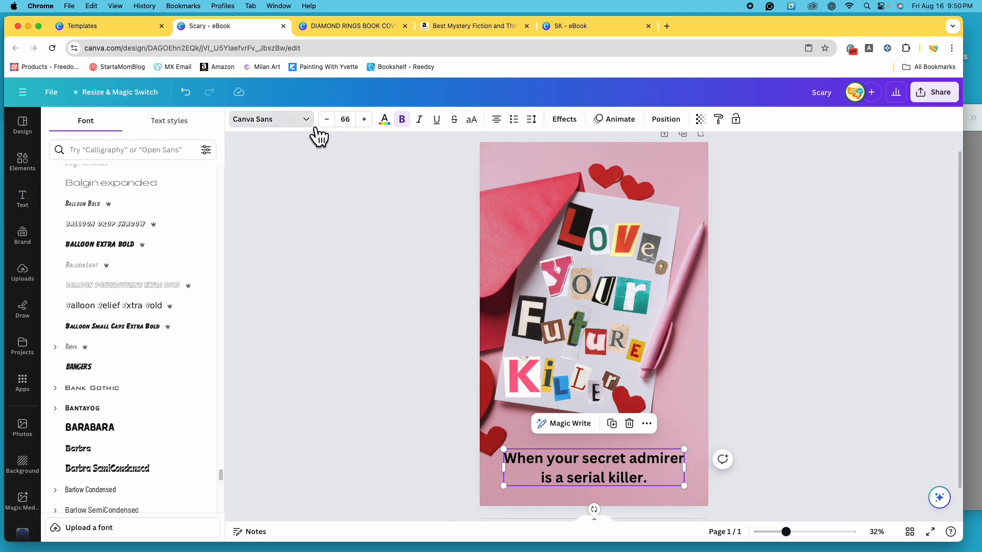
scroll(204, 292, "up", 10)
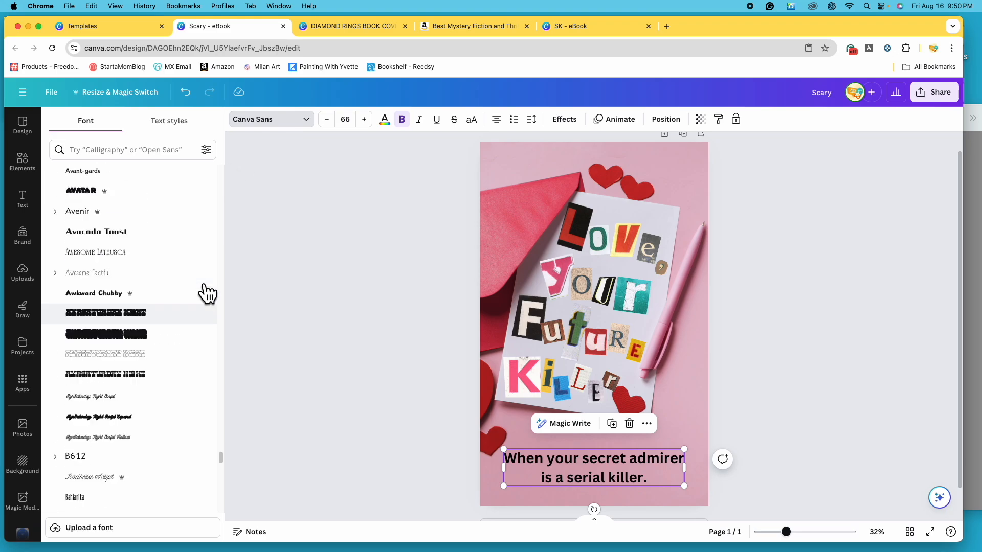
scroll(174, 276, "up", 10)
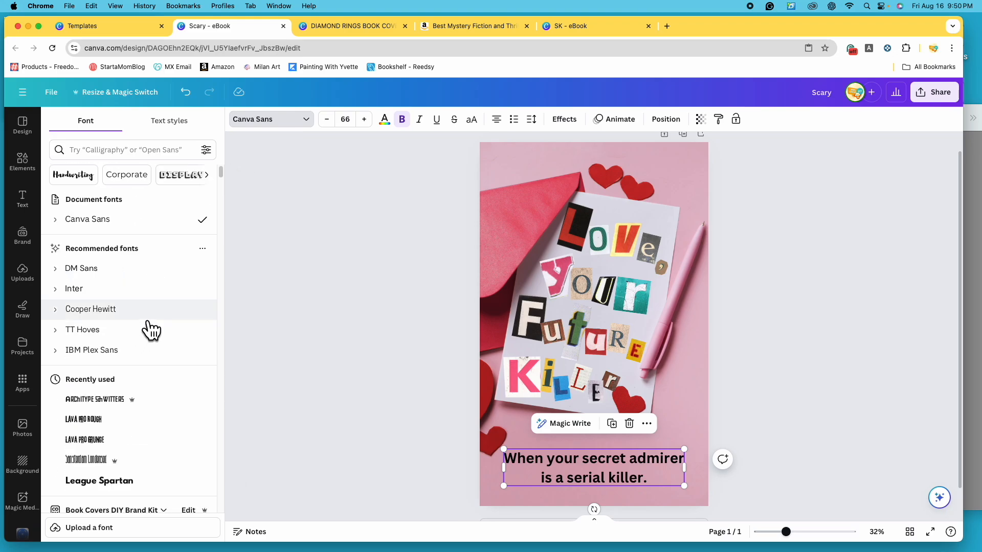
scroll(146, 383, "down", 1)
scroll(146, 383, "down", 10)
left_click(144, 381)
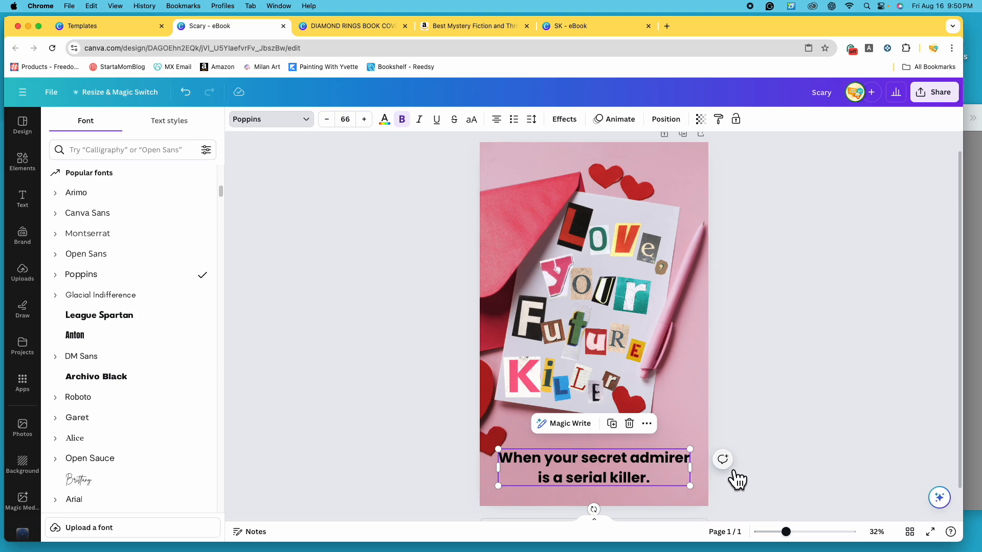
- Set the tagline's font size to 60 and its Poppins weight to Thin
left_click(347, 119)
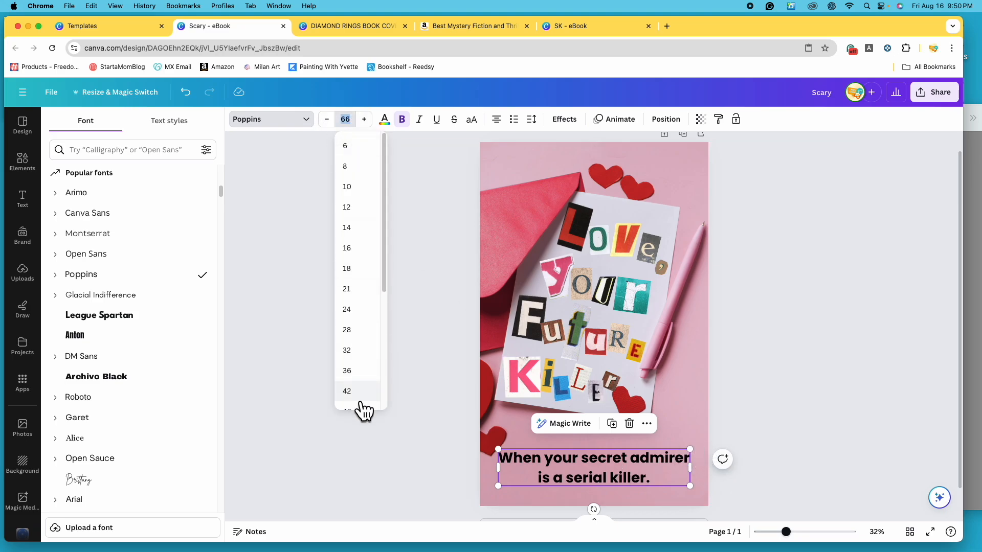
scroll(364, 406, "down", 2)
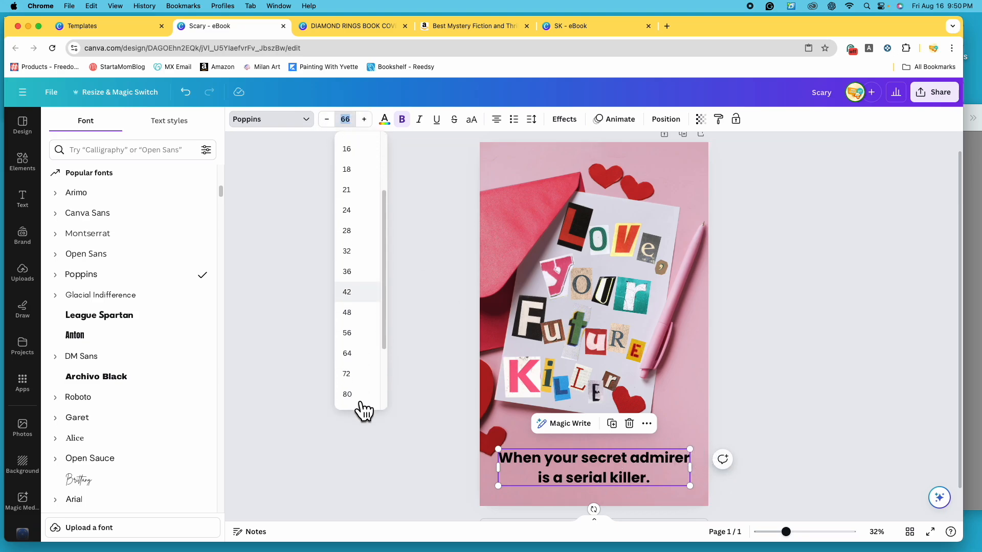
left_click(370, 361)
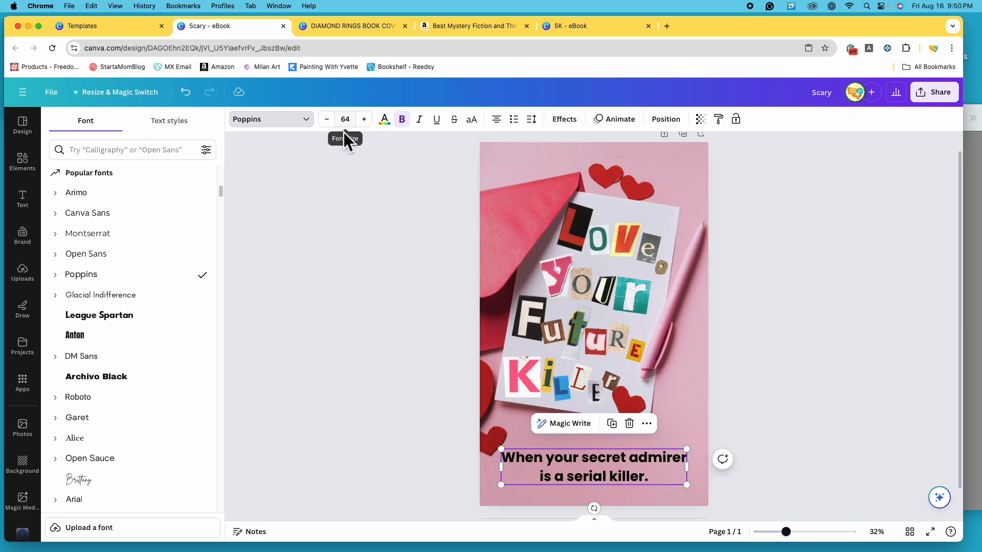
left_click(328, 121)
left_click(326, 119)
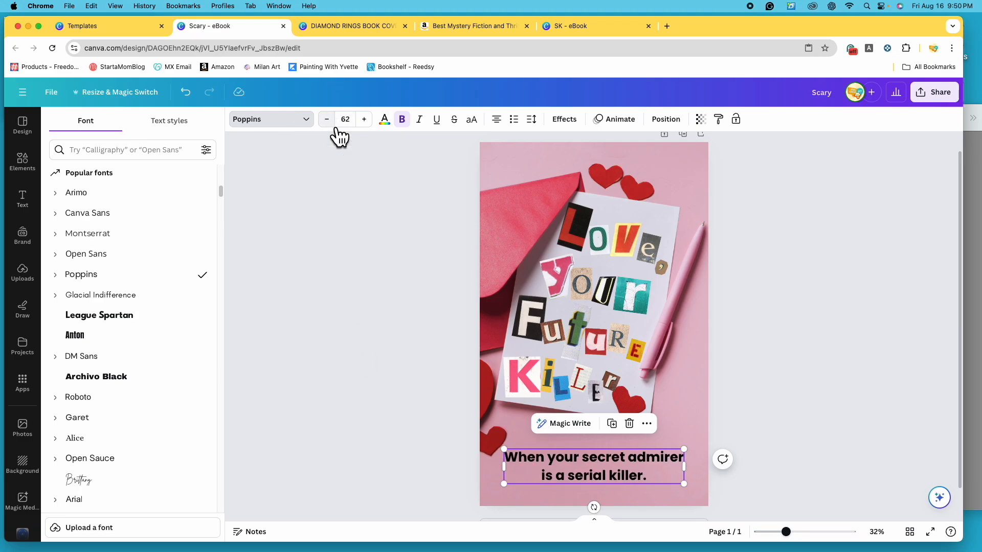
left_click(329, 123)
left_click(330, 123)
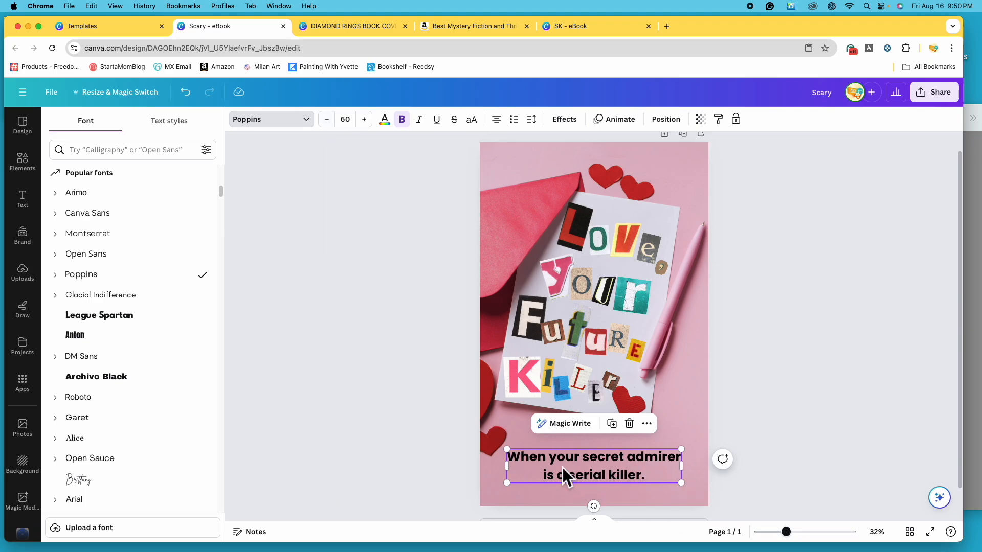
left_click(66, 281)
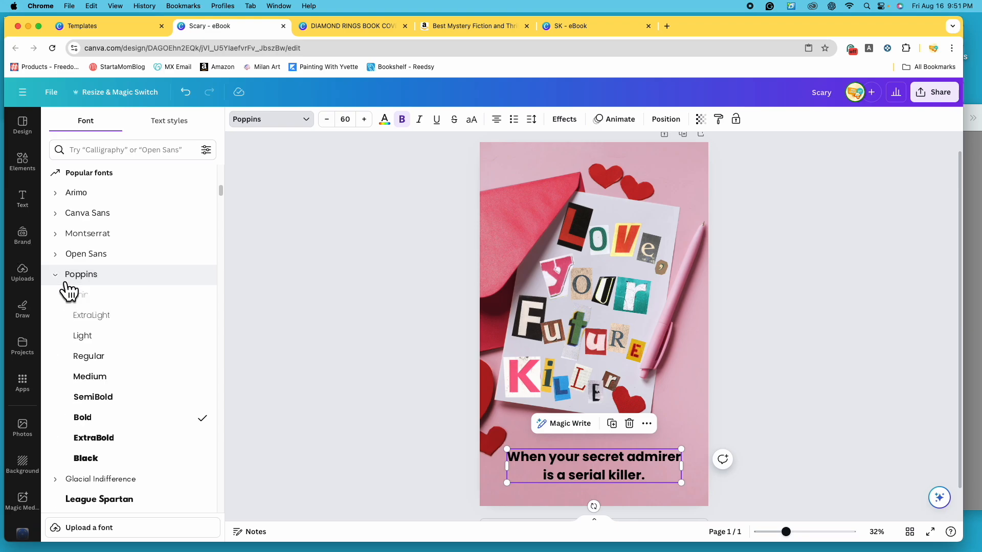
left_click(128, 307)
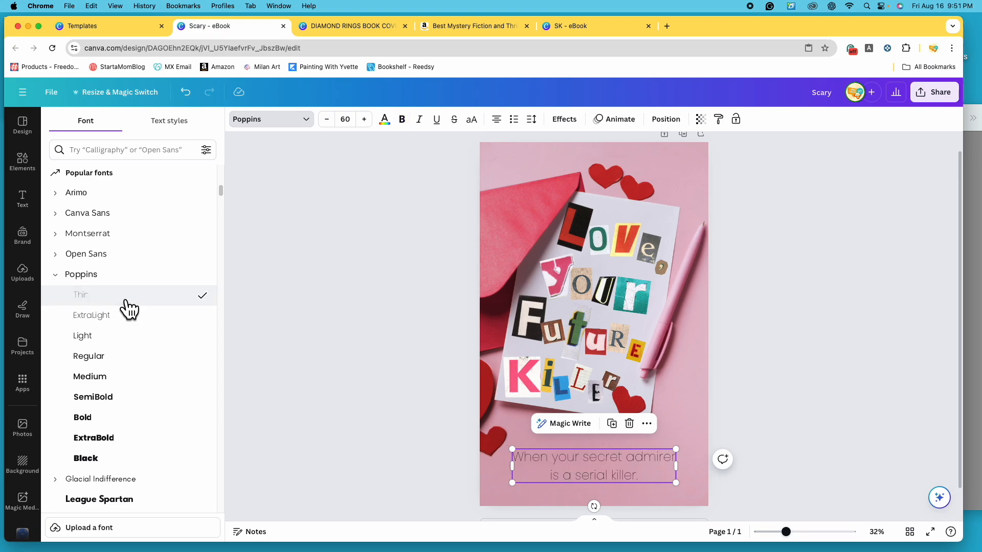
- Compare the Poppins weights from ExtraLight to Black on the tagline and set its weight to SemiBold
left_click(132, 321)
left_click(125, 338)
left_click(134, 358)
left_click(133, 380)
left_click(134, 401)
left_click(133, 422)
left_click(134, 444)
left_click(136, 460)
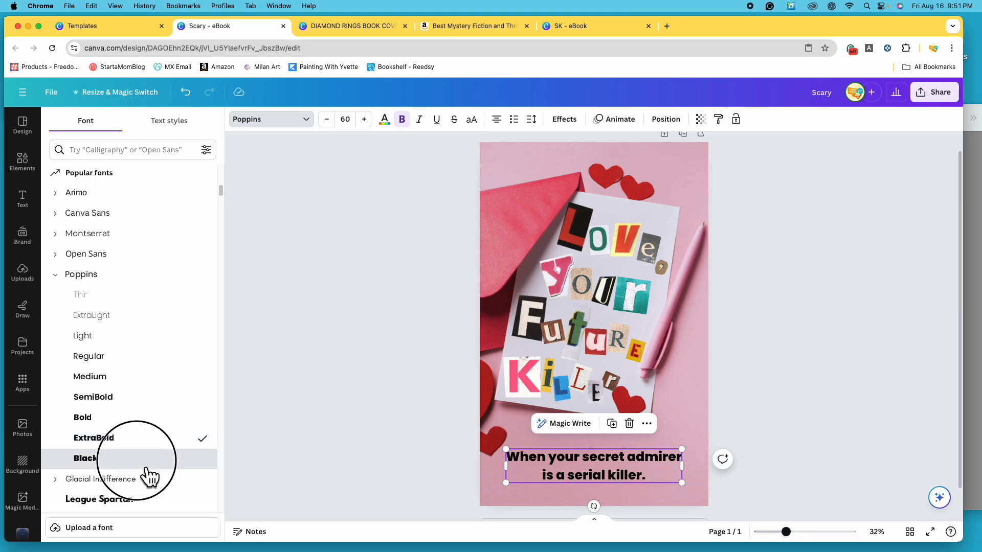
left_click(127, 401)
left_click(131, 381)
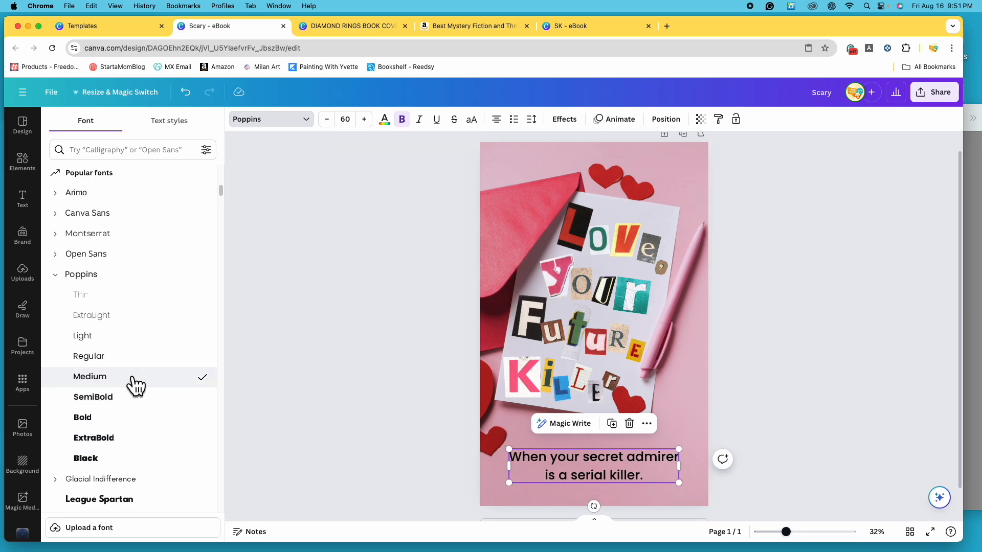
left_click(132, 398)
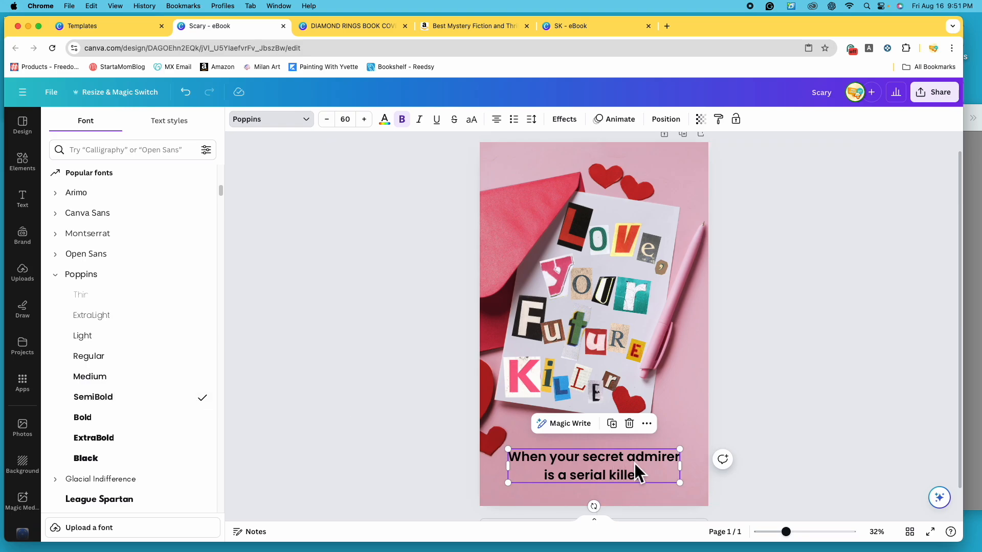
- Try the crimson red from the stationery photo's colors on the words "serial killer" in the tagline
left_click(599, 475)
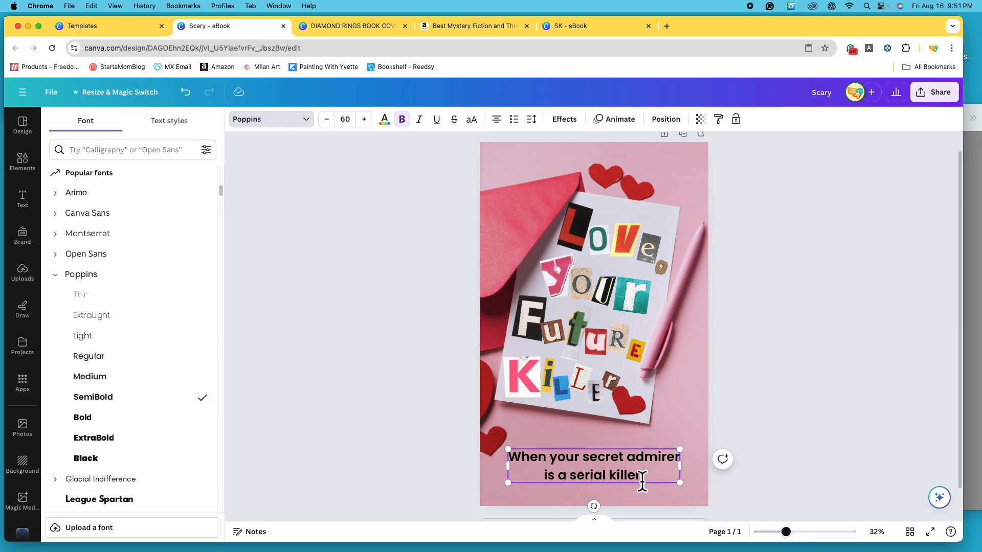
left_click_drag(575, 479, 638, 477)
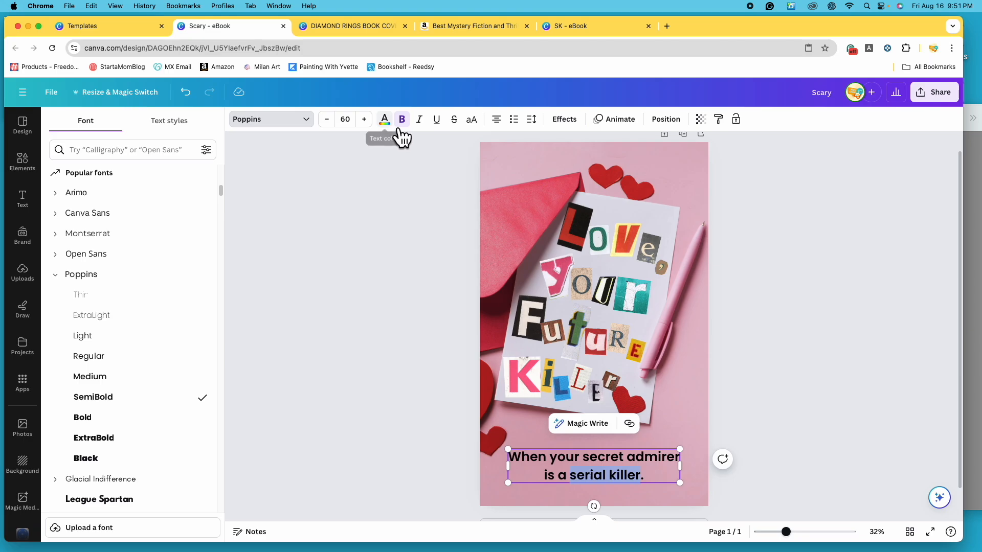
left_click(385, 120)
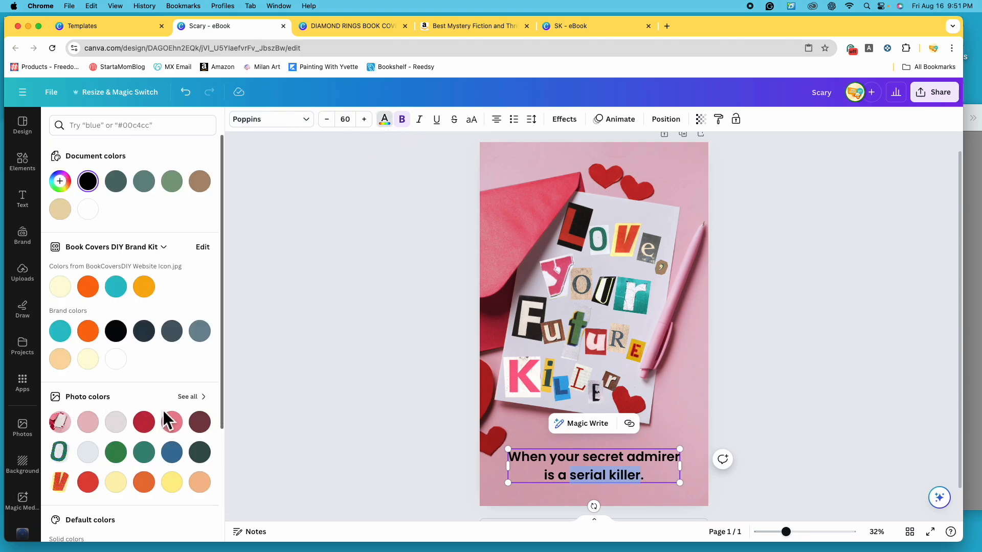
scroll(154, 390, "down", 2)
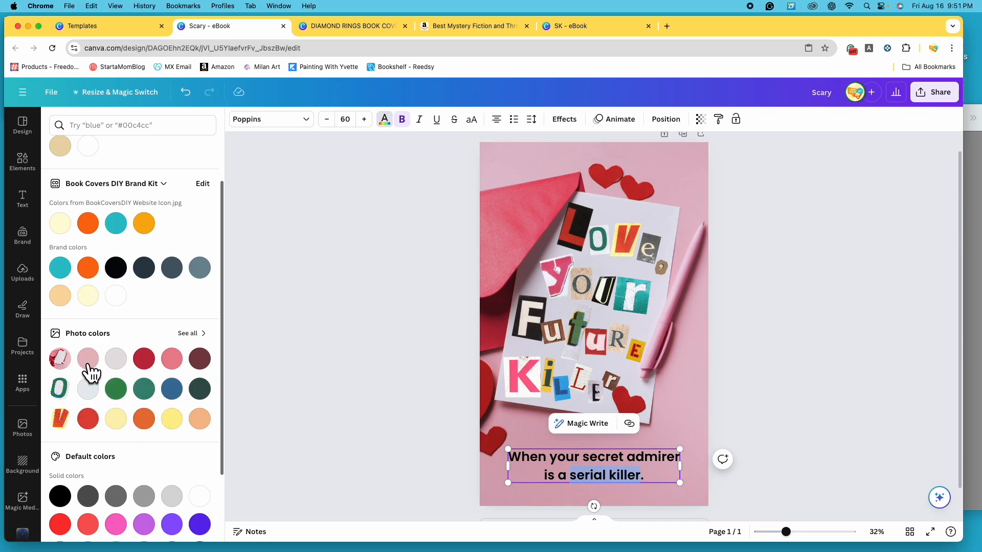
left_click(152, 366)
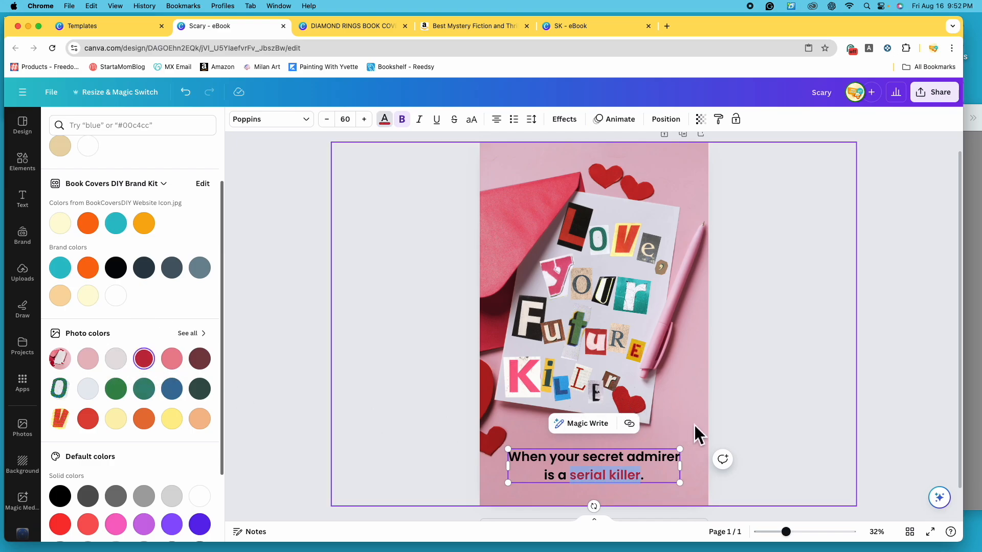
left_click(808, 413)
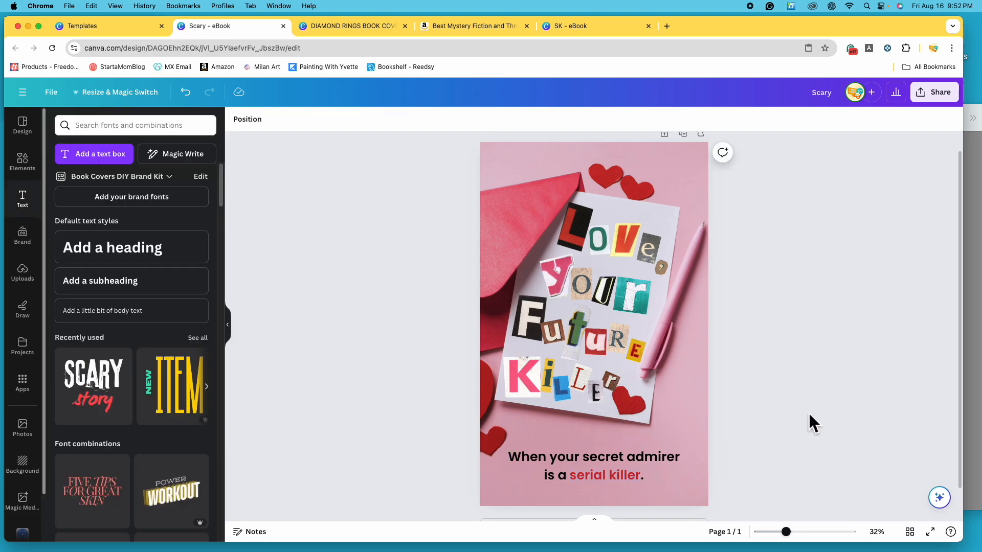
- Try the dark maroon from the stationery photo's colors on the words "serial killer"
left_click(634, 481)
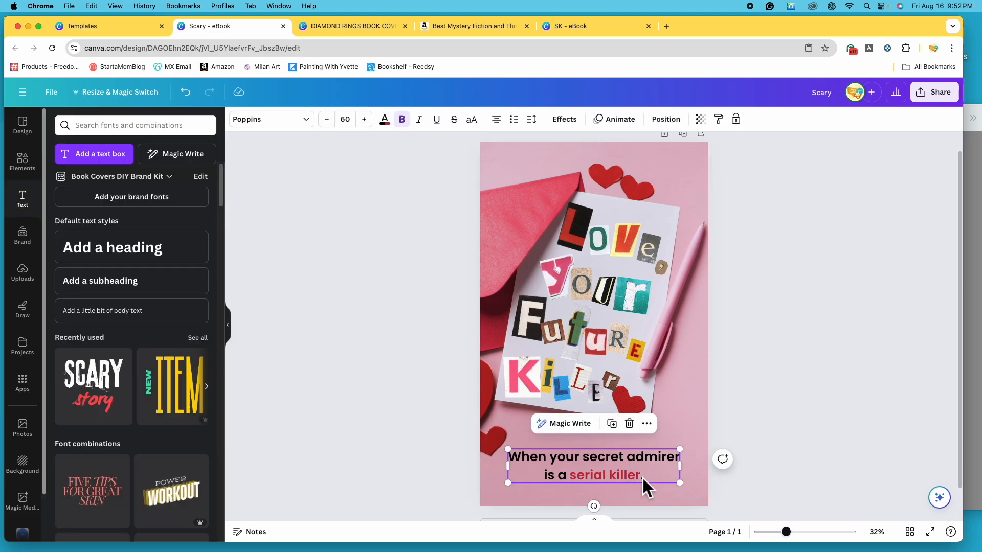
left_click(641, 478)
left_click_drag(641, 480, 570, 479)
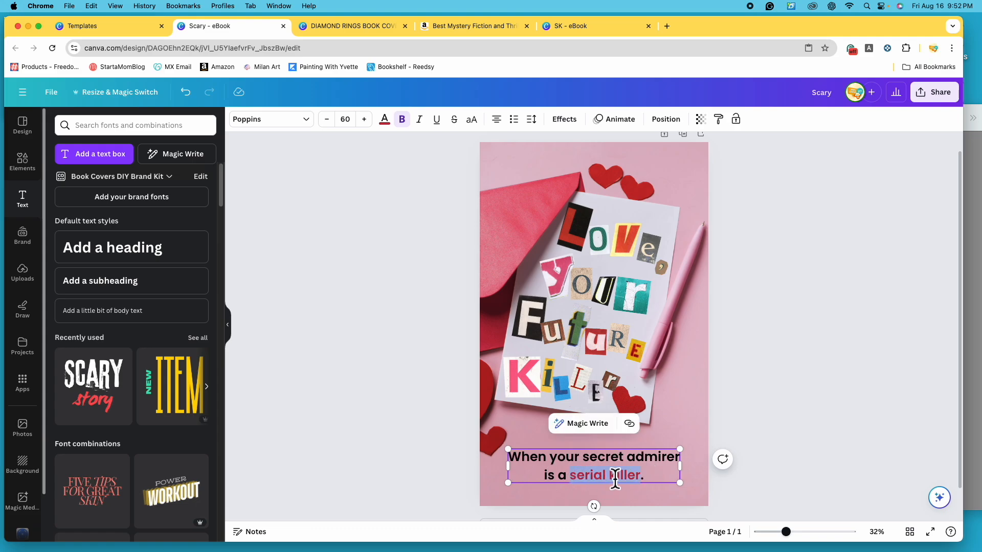
left_click(384, 121)
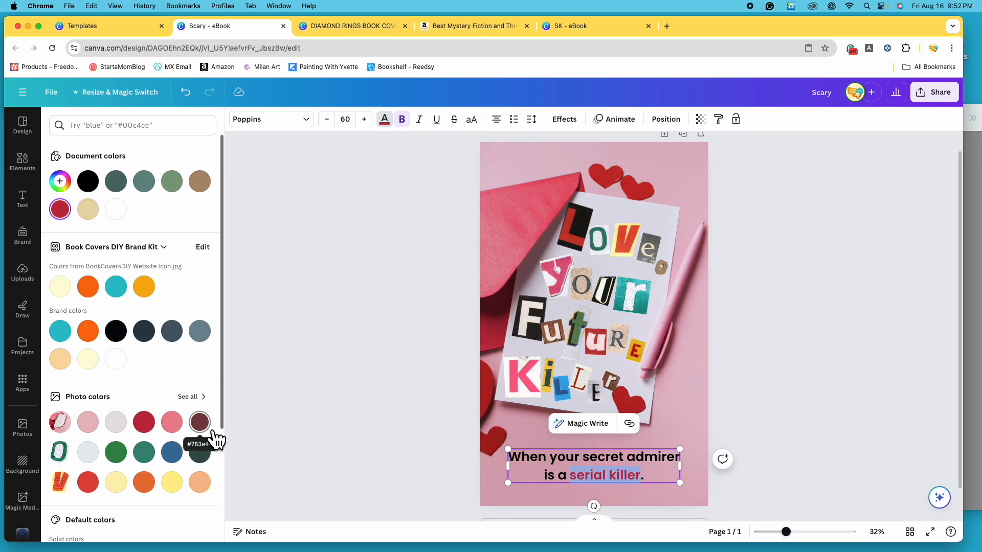
left_click(213, 432)
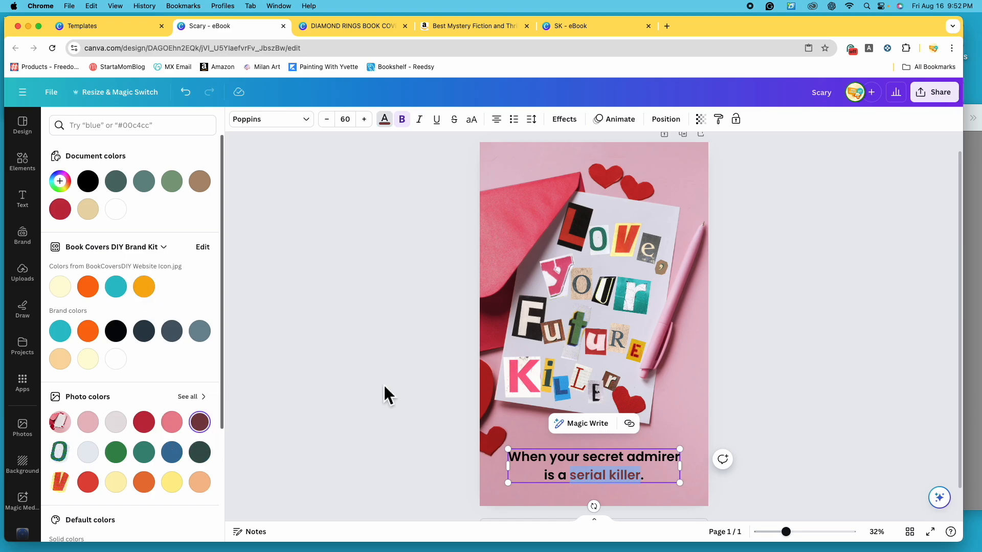
left_click(760, 343)
- Recolor the words "serial killer" with the photo's crimson red, darkened to the custom color #9D081C
left_click(640, 478)
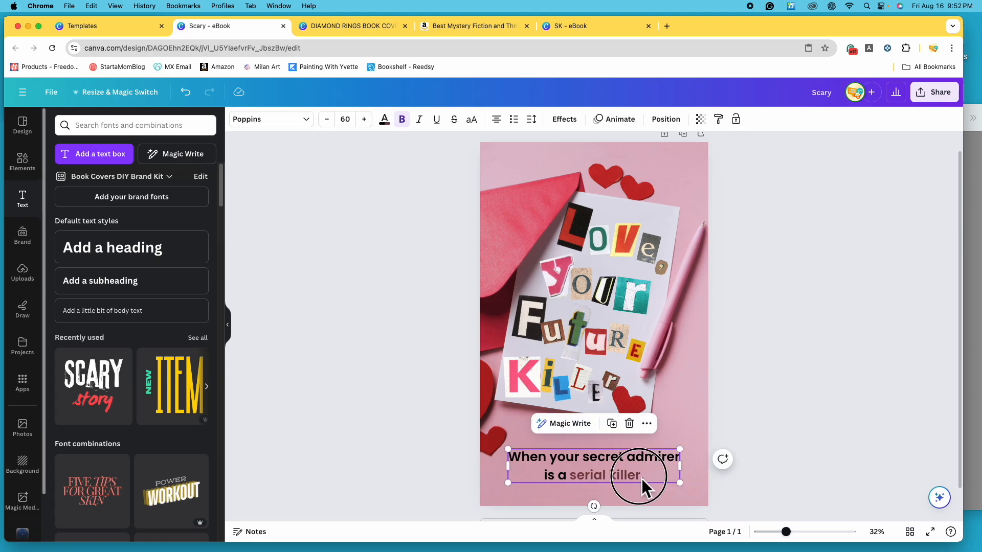
left_click(641, 479)
left_click_drag(641, 478, 576, 483)
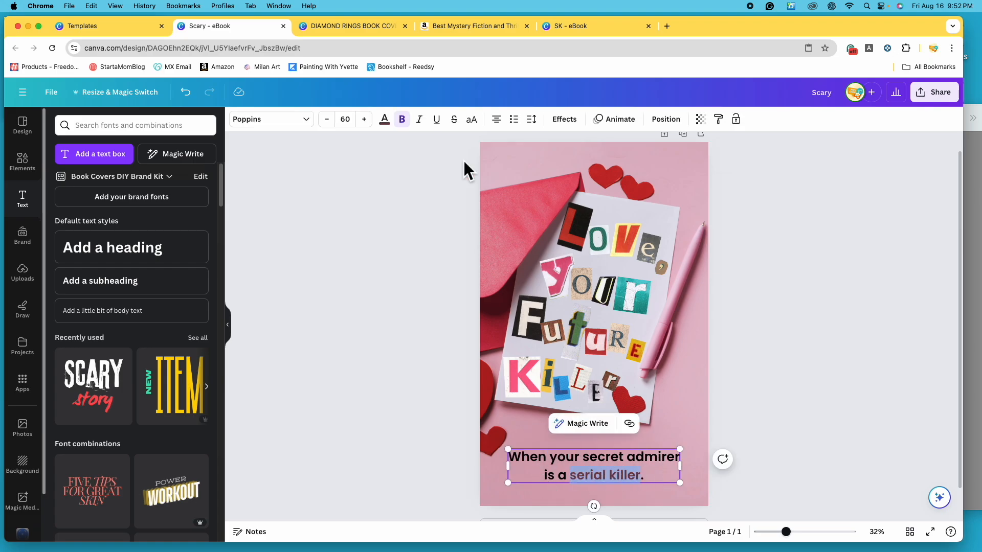
left_click(384, 119)
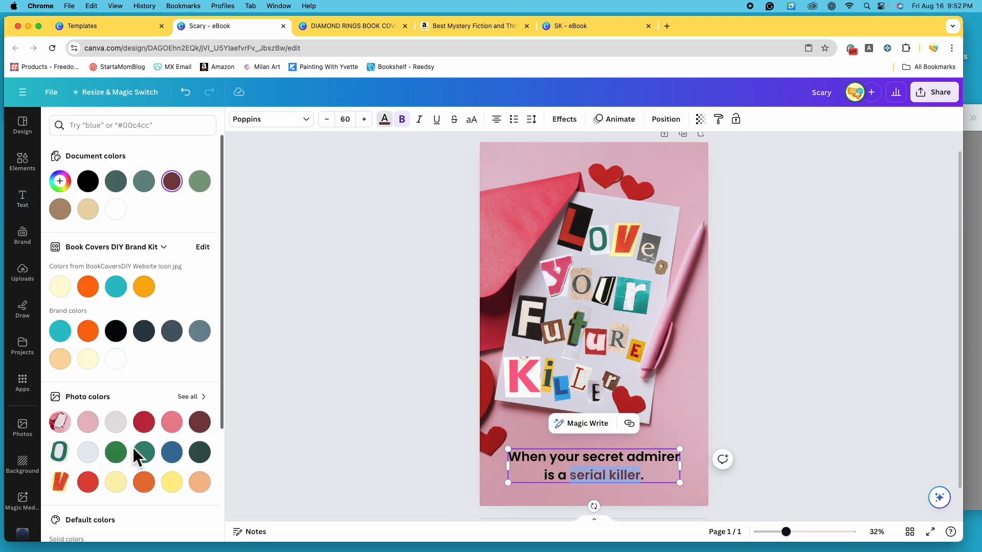
left_click(152, 430)
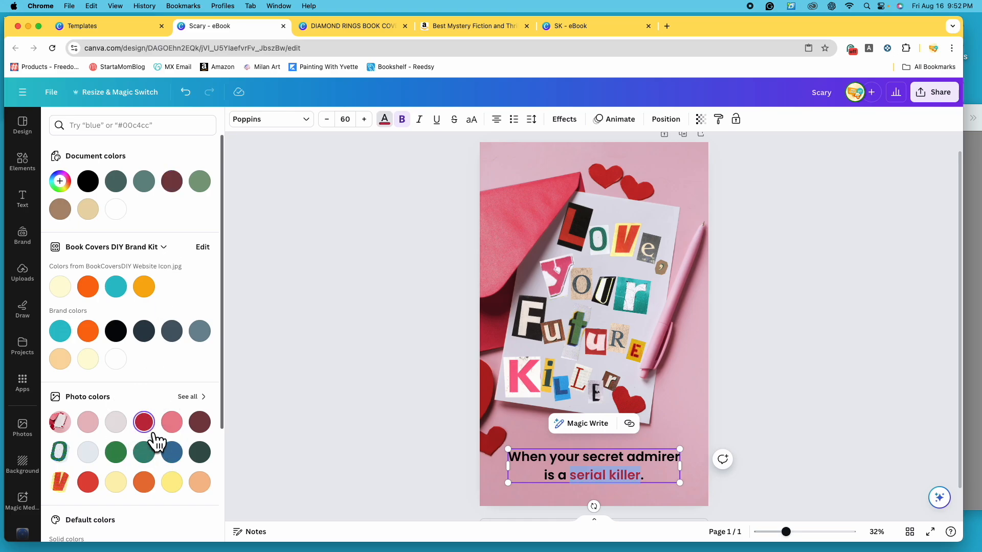
left_click(63, 185)
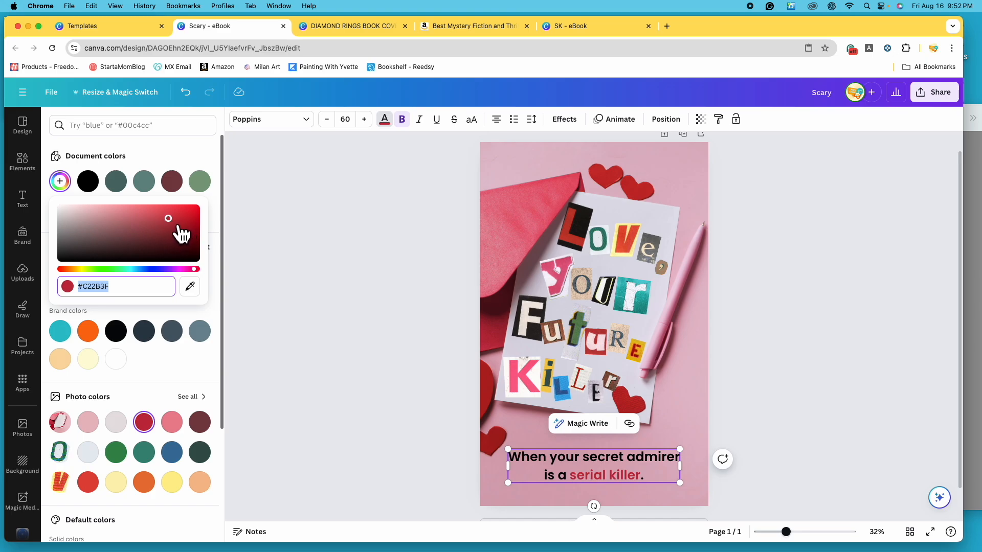
mouse_move(179, 229)
left_mouse_down()
mouse_move(169, 219)
mouse_move(189, 225)
left_mouse_up()
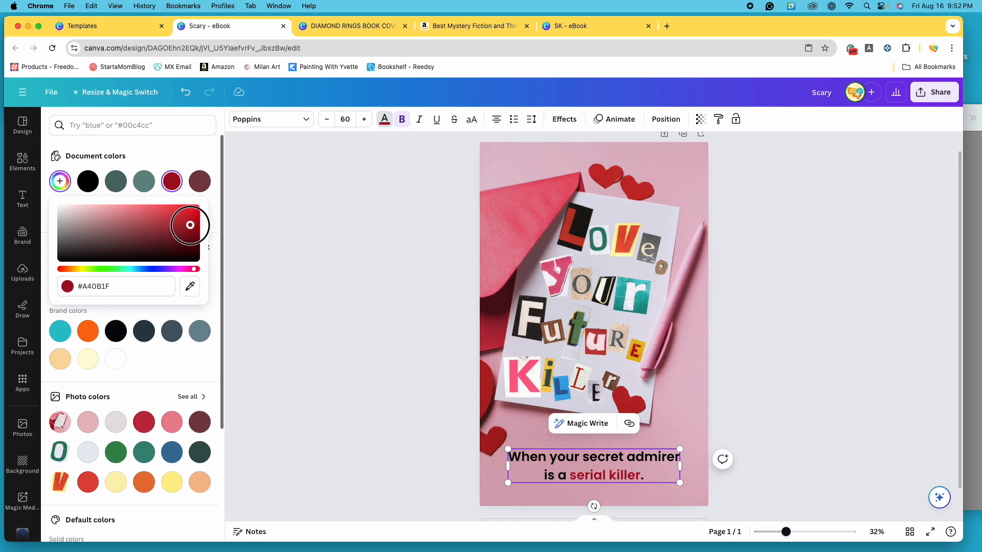
mouse_move(190, 225)
left_mouse_down()
mouse_move(206, 247)
mouse_move(192, 227)
left_mouse_up()
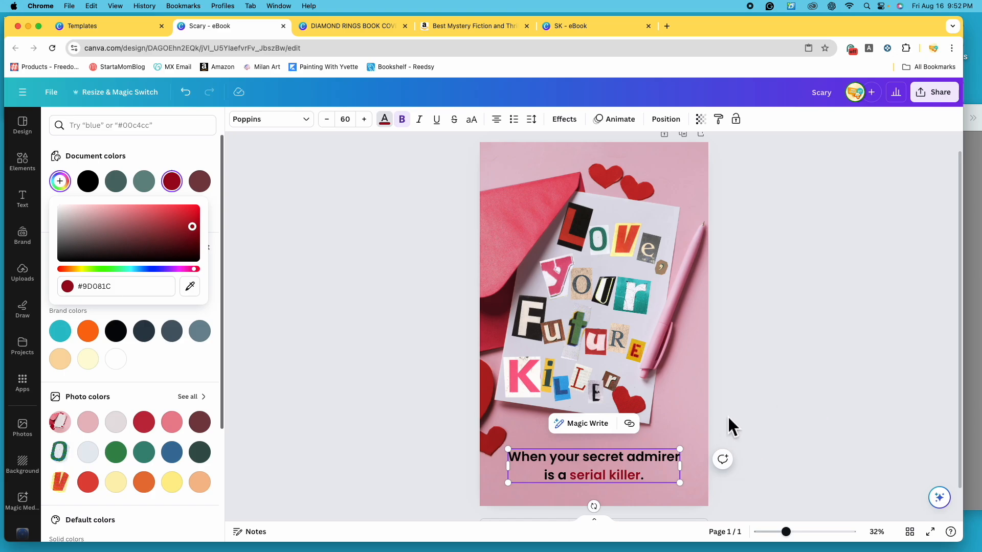
key("Escape")
key("Escape")
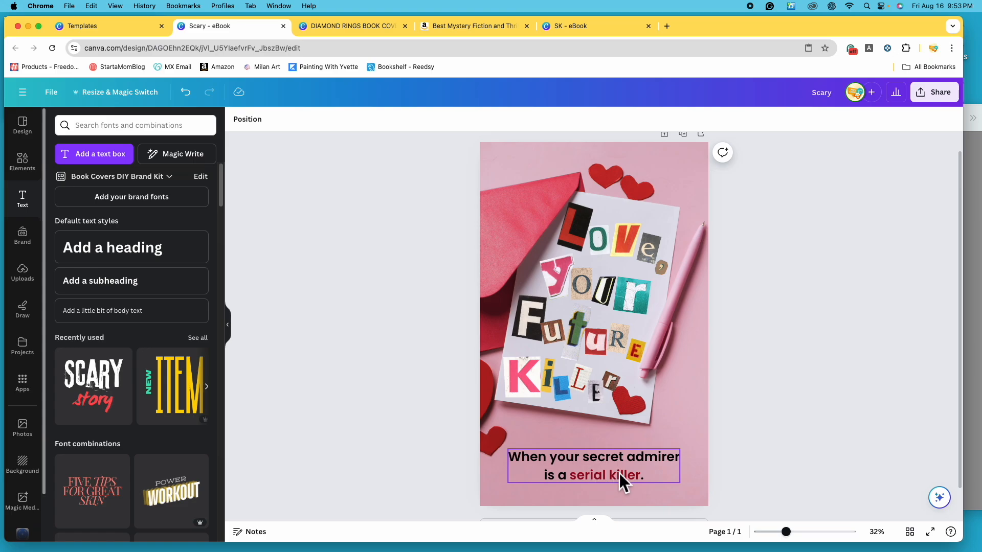
- Nudge the tagline slightly up and to the right, and check the Love Letters to a Serial Killer reference cover in Preview
left_click(647, 462)
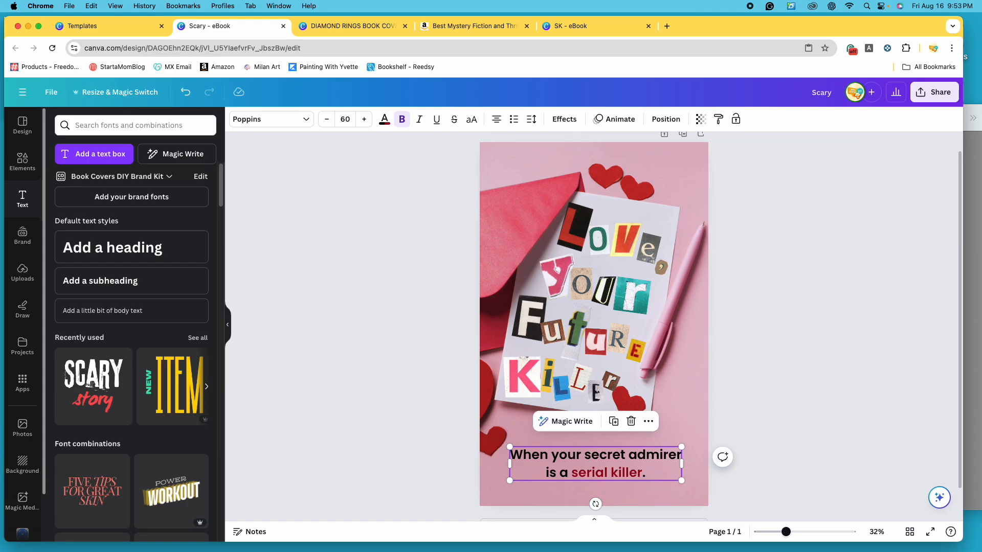
left_click(975, 313)
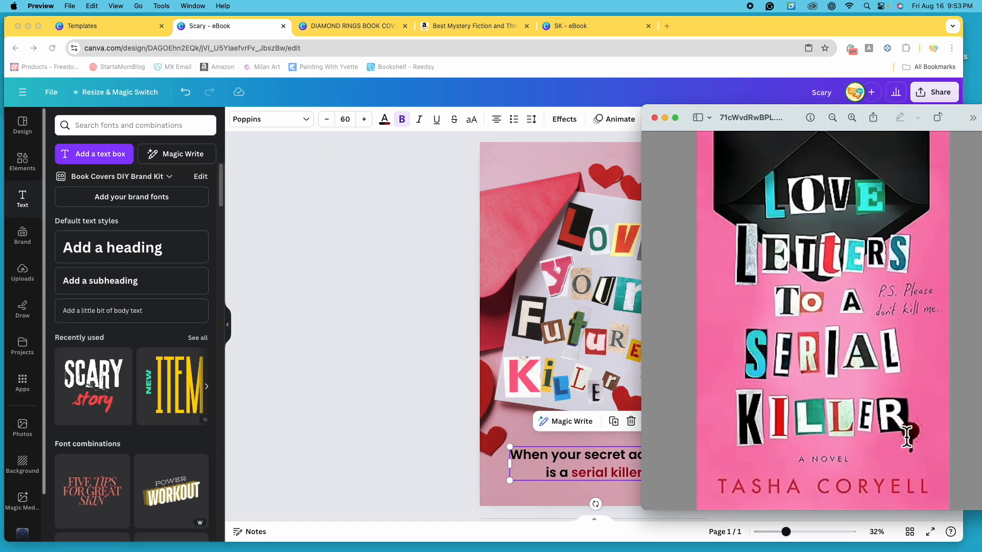
left_click(520, 425)
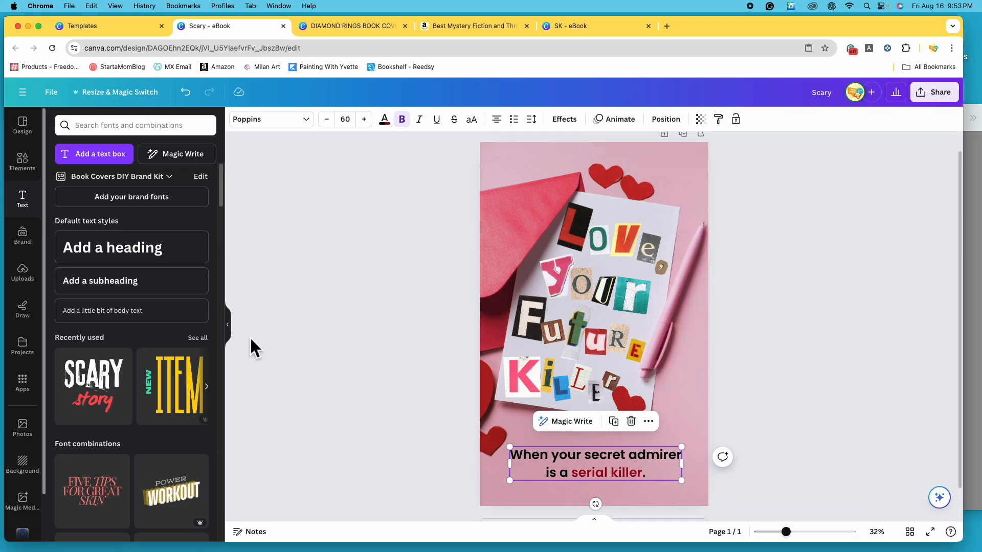
- Search the graphics elements for "blood"
left_click(22, 160)
left_click(127, 127)
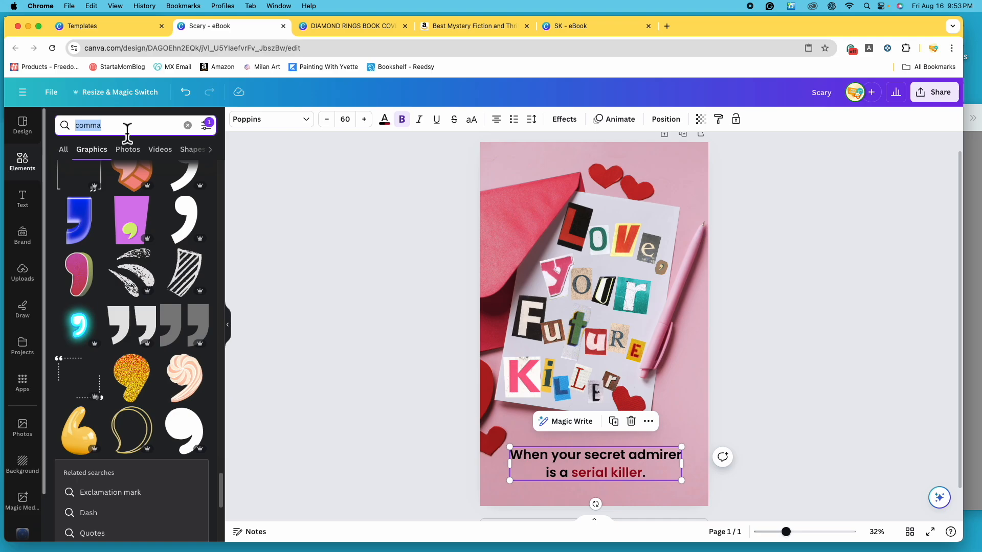
type("blood")
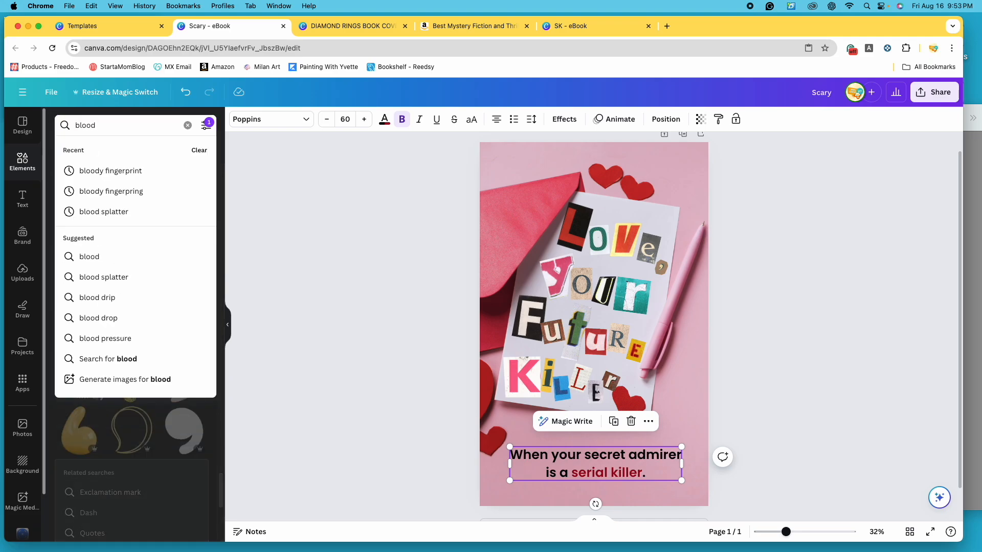
key("Return")
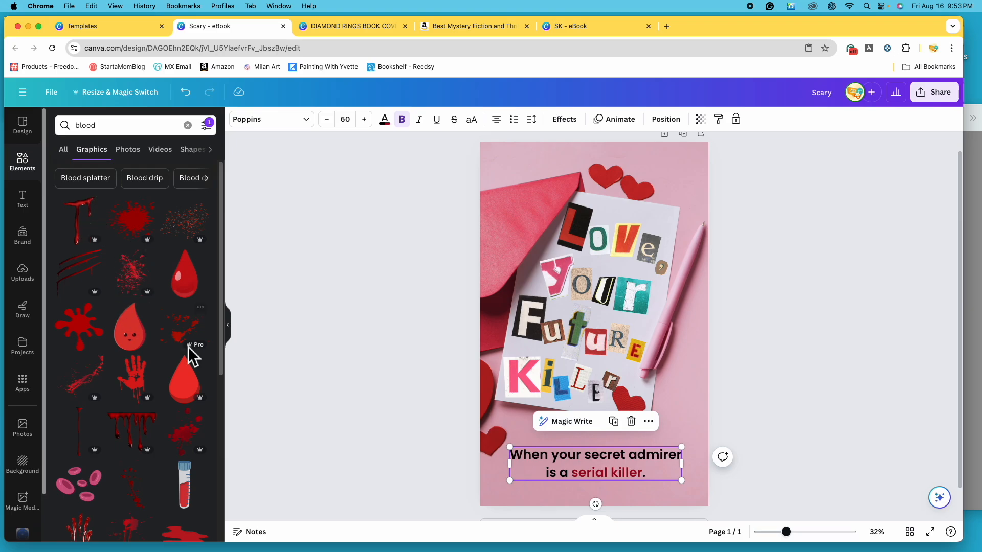
- Add the dripping blood splatter graphic, shrink it and place it at the paper's upper-right corner beside "Love,"
scroll(177, 333, "down", 3)
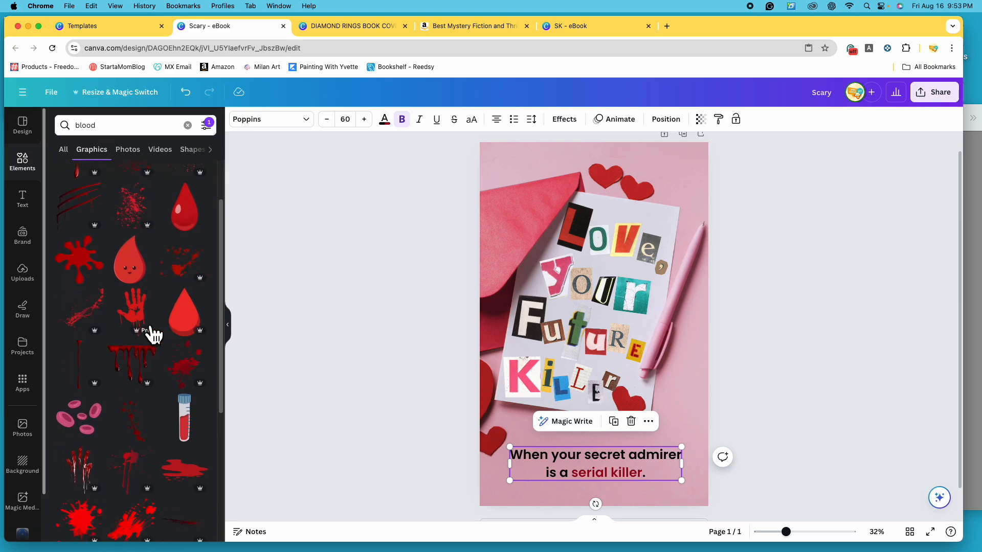
scroll(148, 335, "down", 2)
left_click(138, 400)
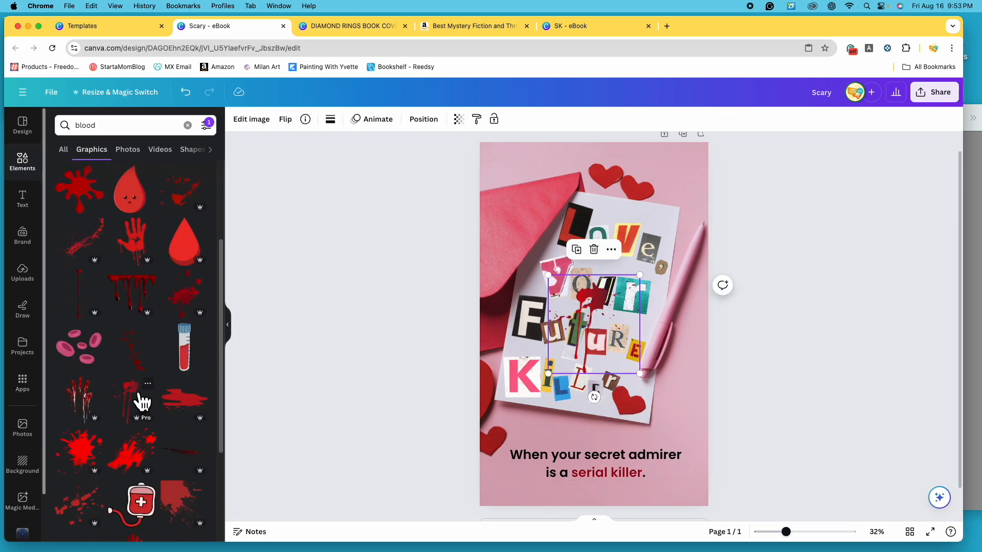
left_click_drag(609, 306, 687, 194)
left_click_drag(739, 172, 674, 236)
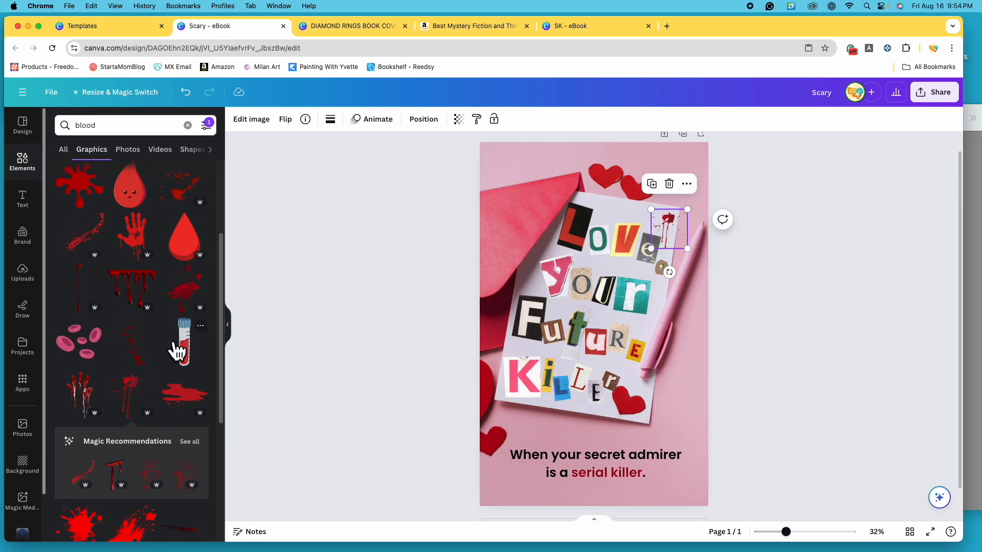
- Browse the blood graphics and open the full list of magic recommendations for the added splatter
scroll(181, 343, "down", 3)
scroll(186, 351, "down", 5)
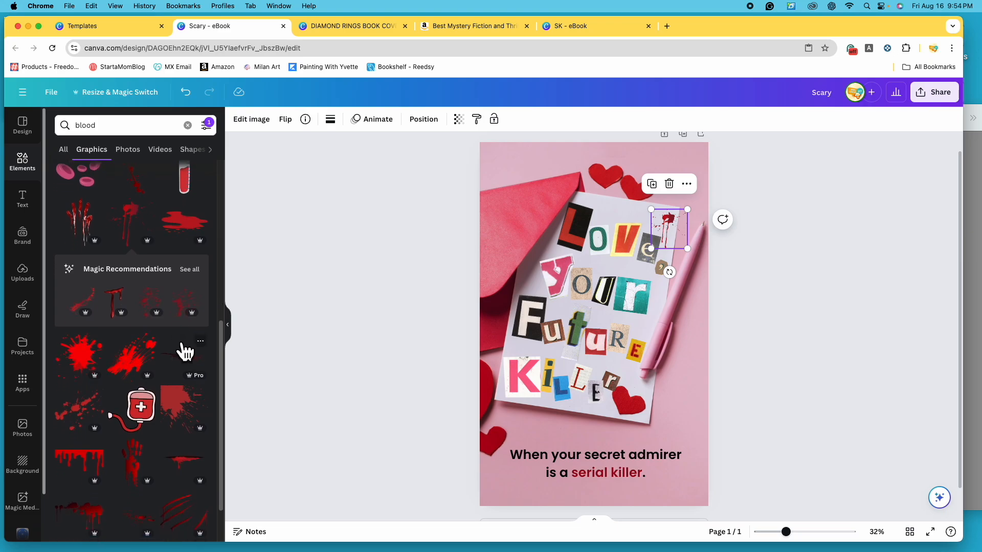
scroll(186, 353, "down", 5)
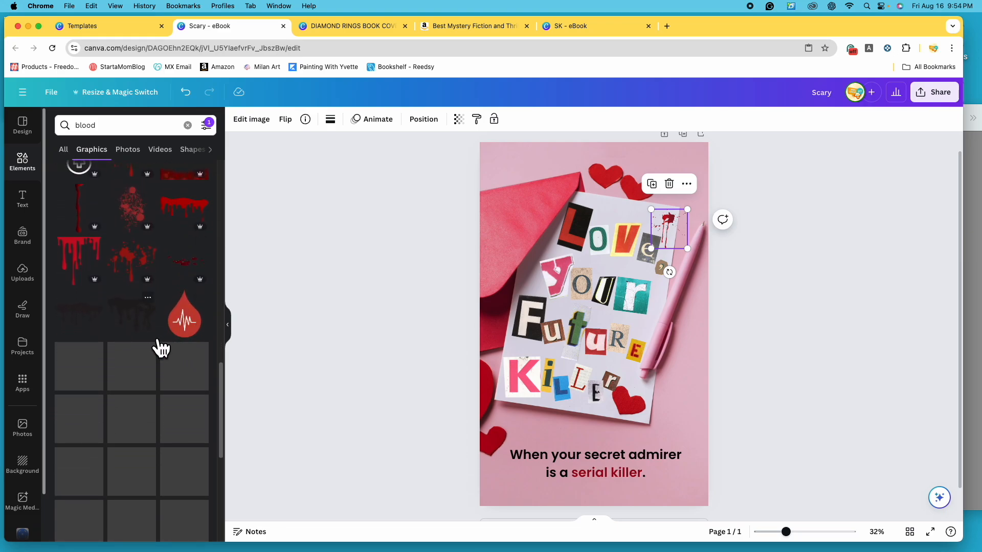
scroll(166, 345, "up", 5)
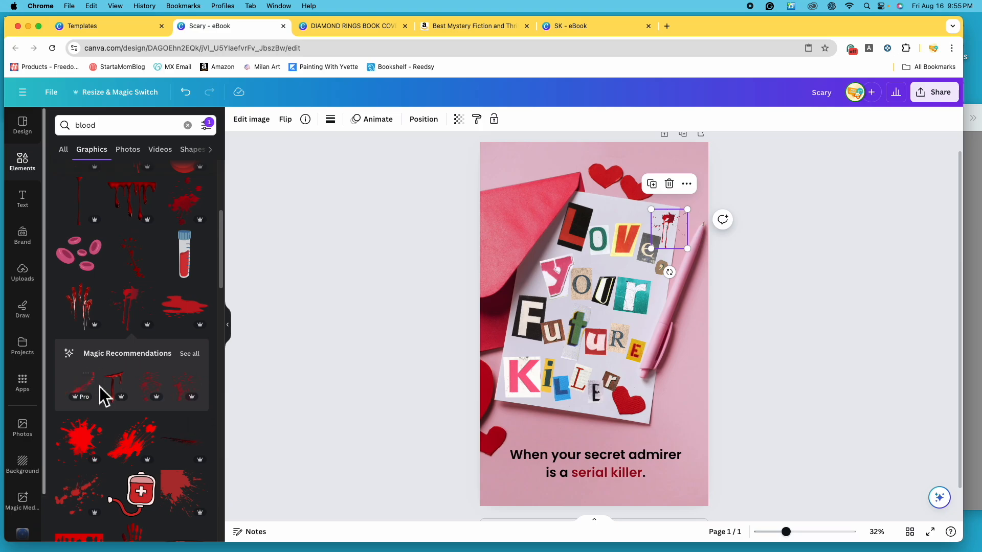
left_click(190, 354)
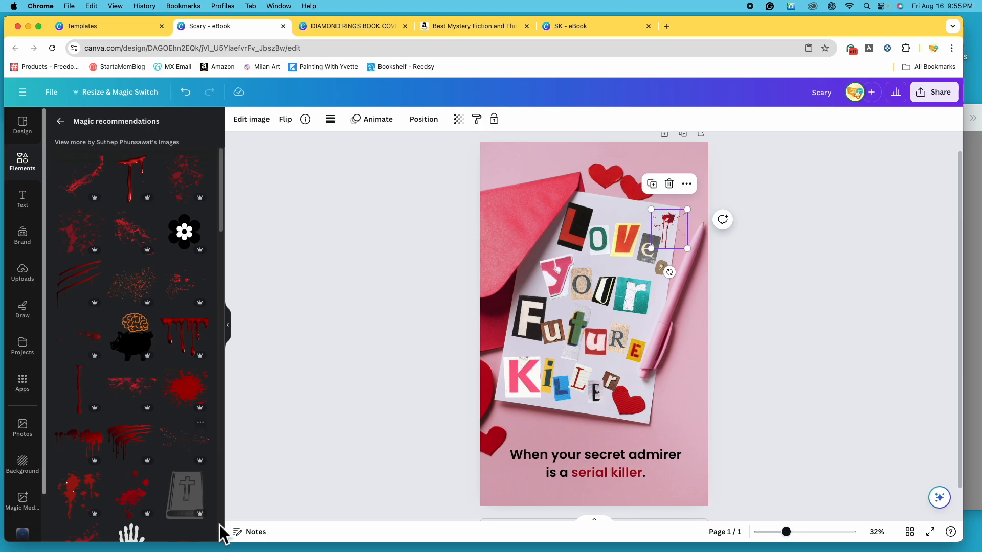
- Examine the recommended blood graphics for a second splatter that suits the title lettering
scroll(209, 460, "down", 1)
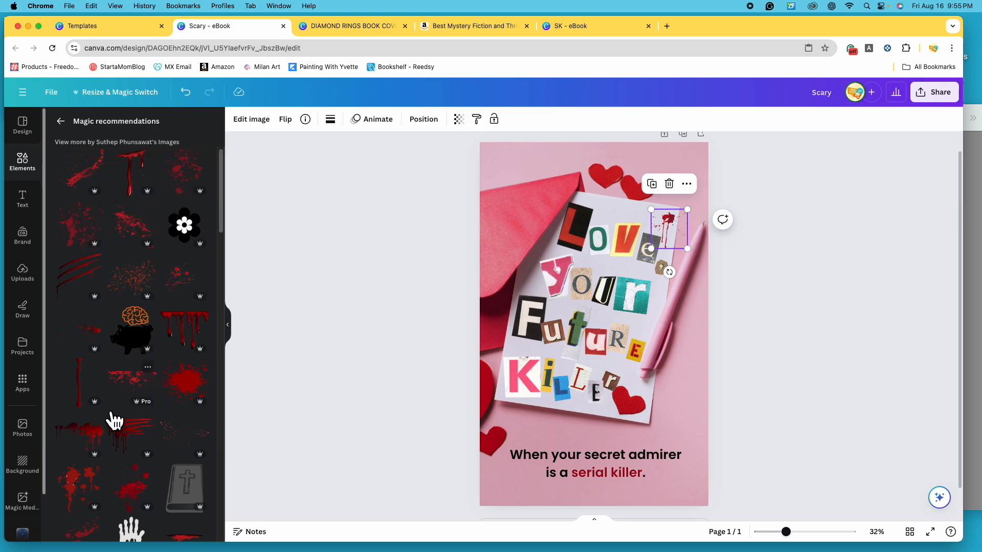
scroll(125, 440, "down", 5)
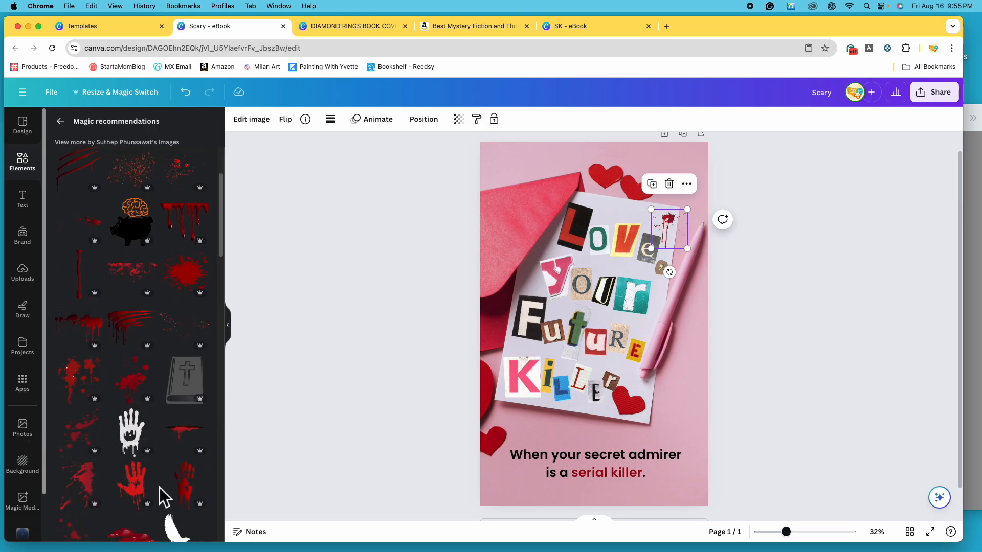
scroll(149, 491, "down", 7)
scroll(134, 491, "down", 1)
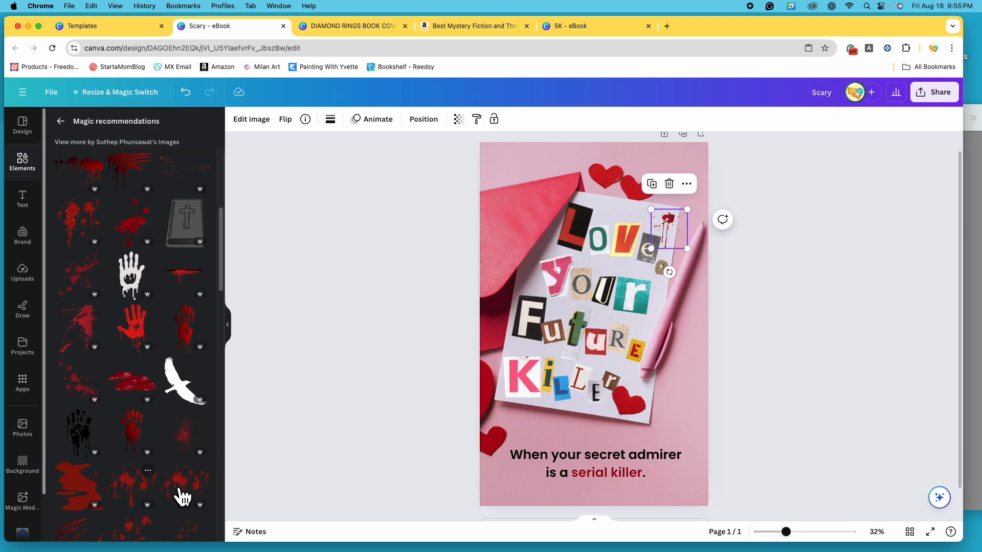
scroll(303, 364, "down", 1)
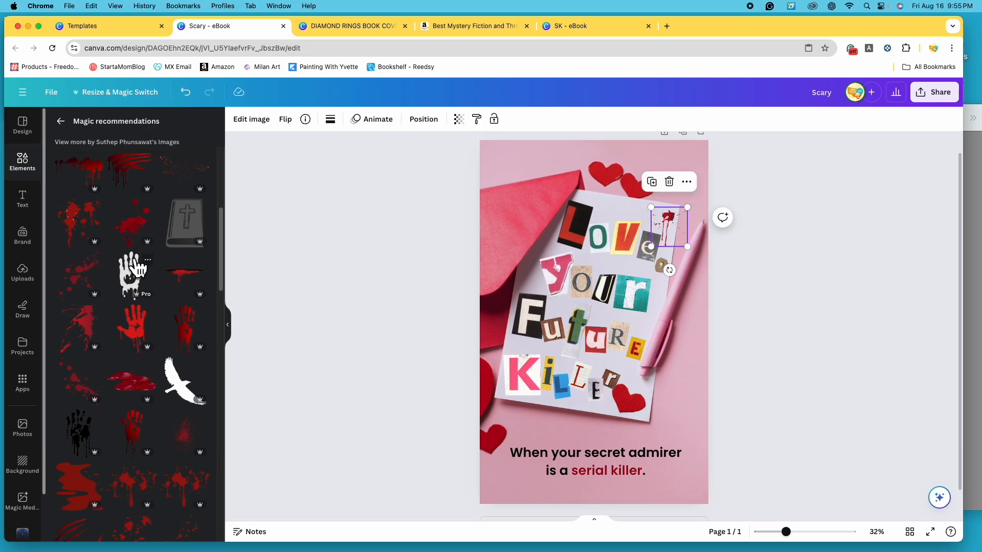
scroll(122, 341, "down", 8)
scroll(123, 340, "down", 4)
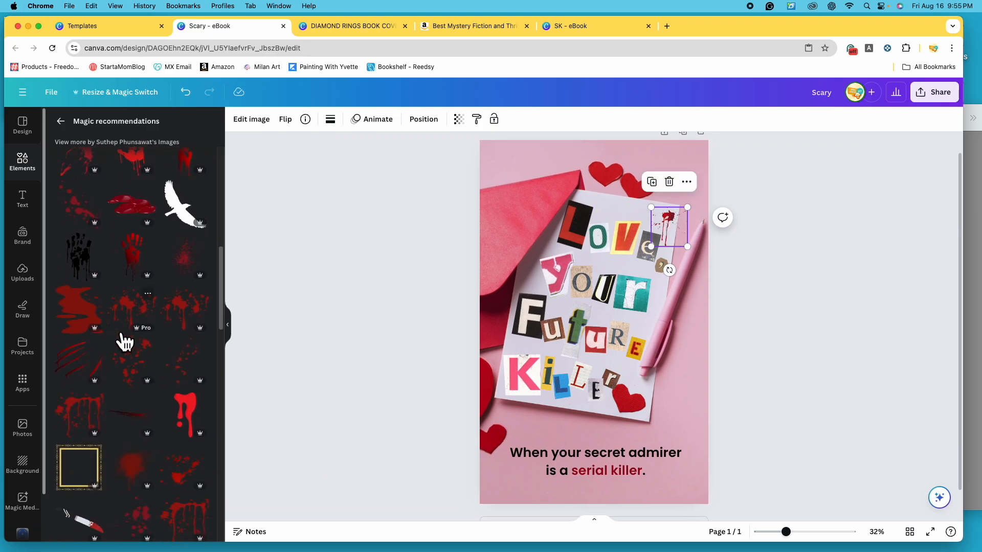
scroll(123, 340, "down", 4)
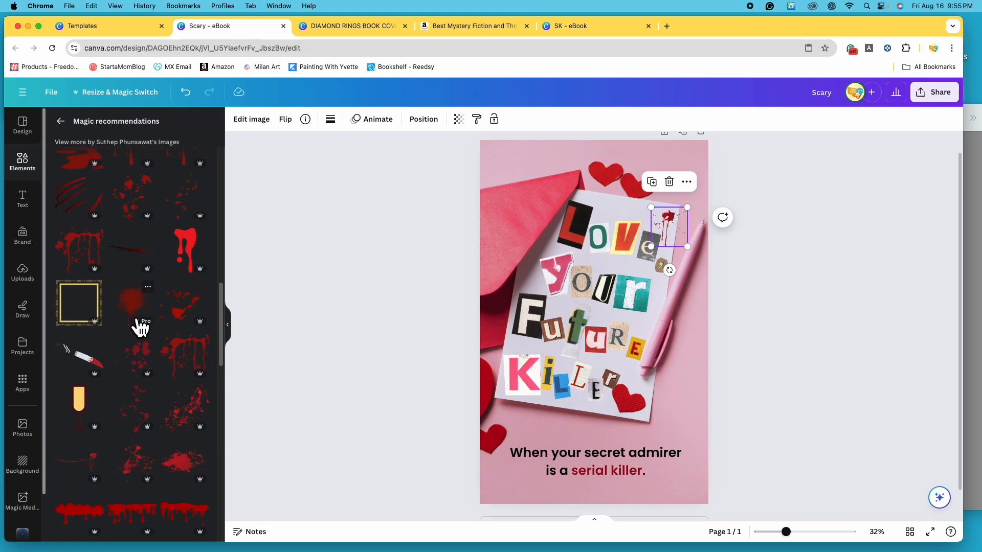
left_click(140, 317)
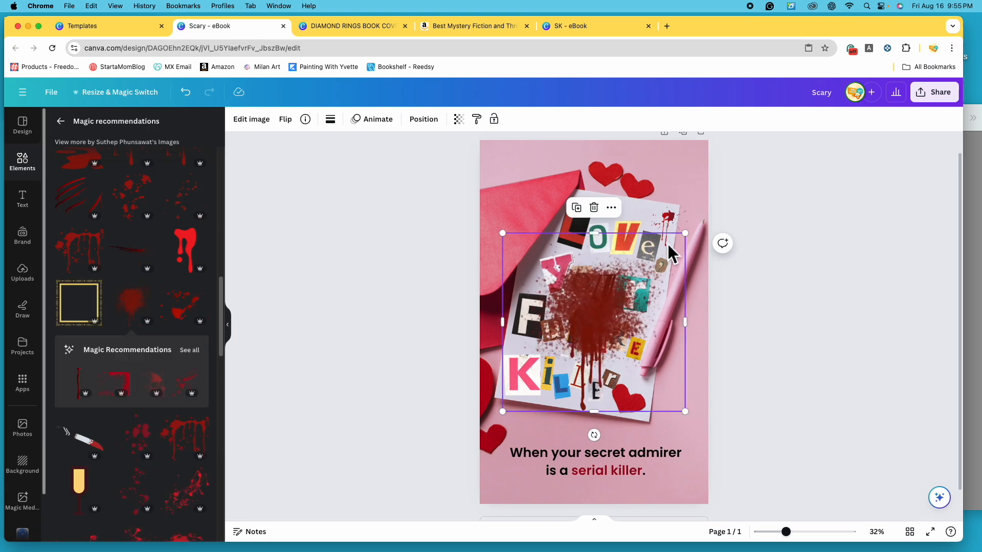
left_click_drag(686, 230, 558, 370)
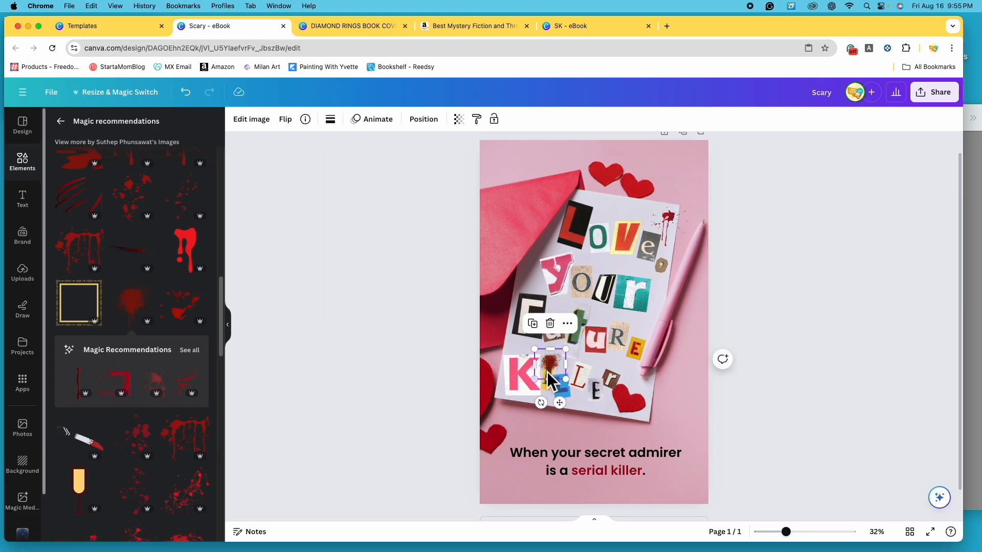
left_click(552, 326)
- Add the small red splatter with droplets as the dot above the "i" of "Killer", and check both splatters up close
scroll(121, 339, "down", 4)
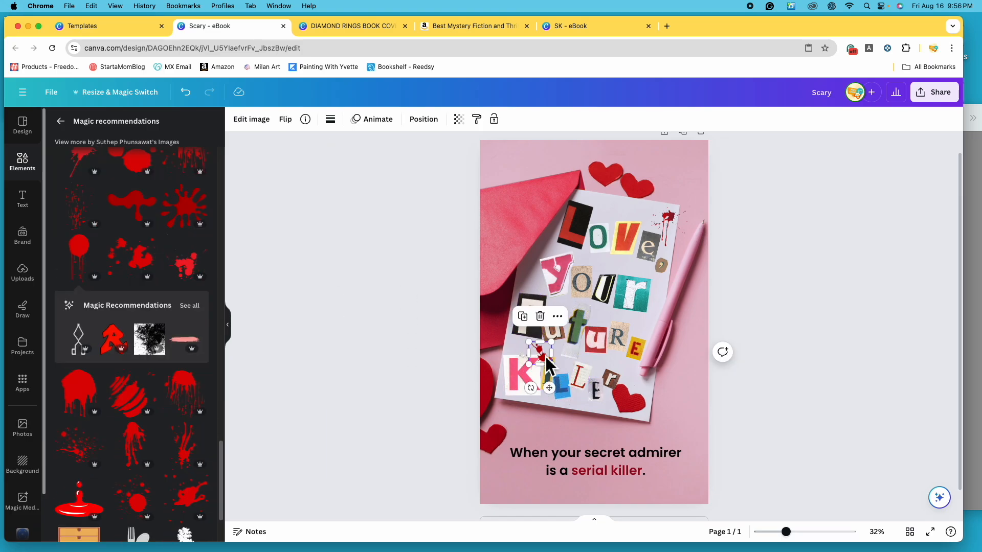
mouse_move(547, 361)
left_mouse_down()
mouse_move(546, 337)
mouse_move(552, 365)
left_mouse_up()
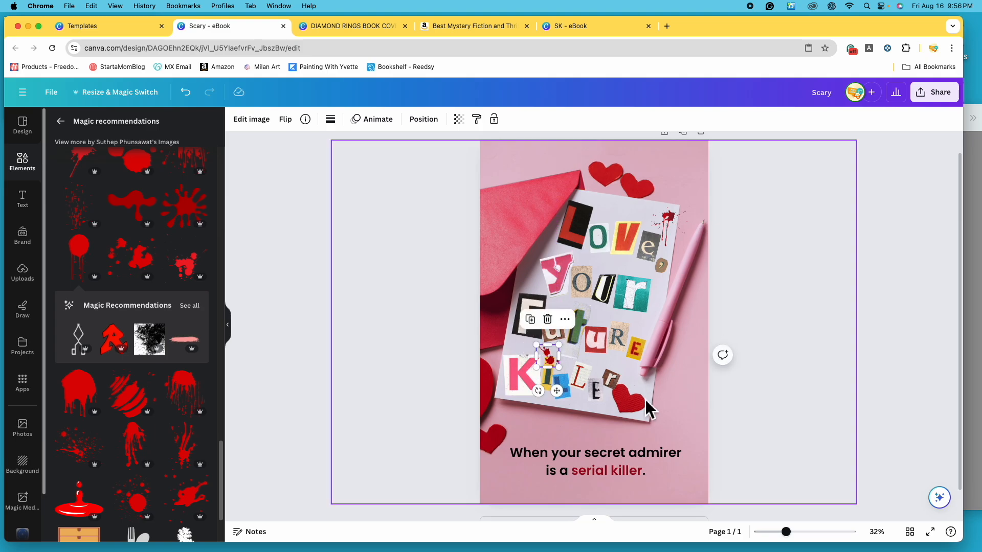
left_click_drag(785, 531, 808, 531)
left_click_drag(483, 428, 484, 427)
scroll(639, 404, "up", 2)
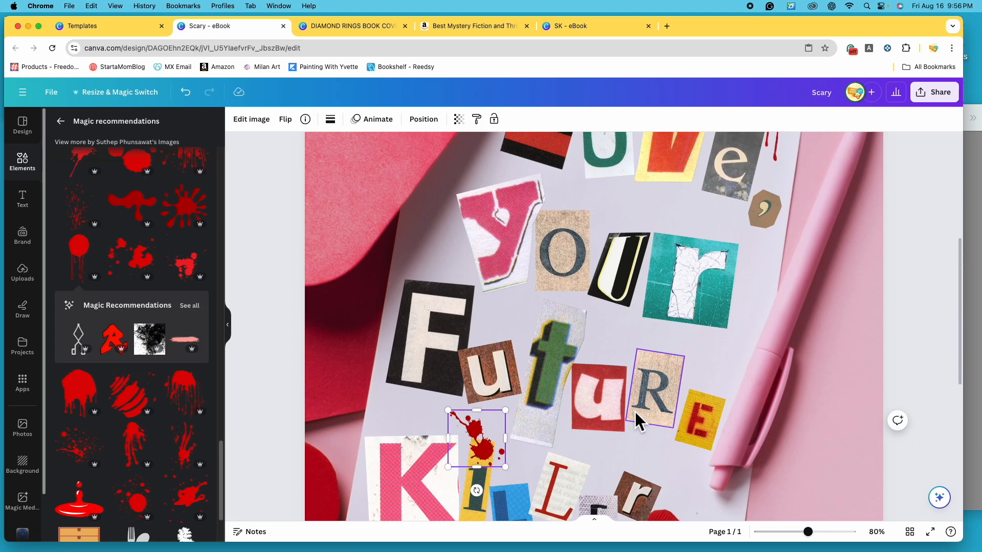
scroll(716, 348, "up", 5)
left_click(781, 194)
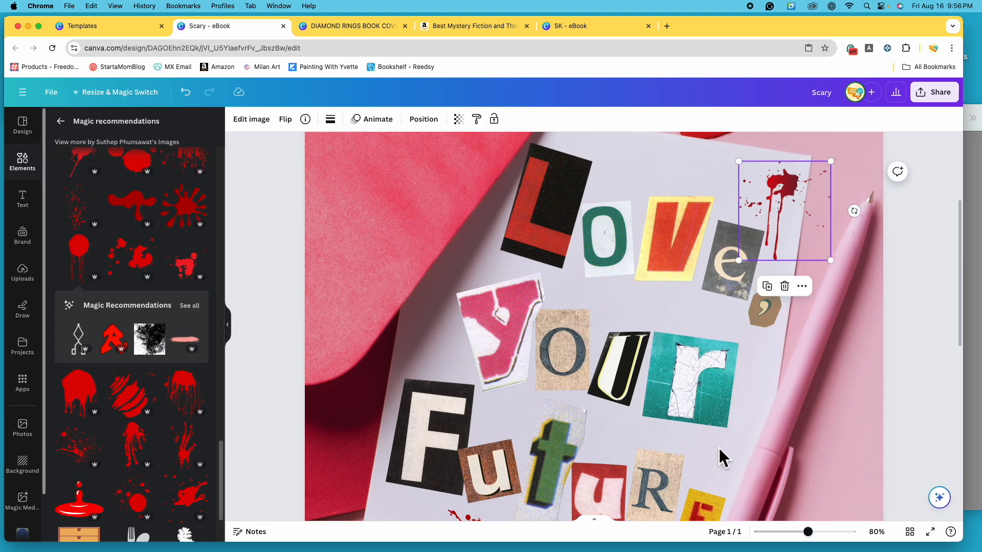
left_click_drag(808, 531, 794, 537)
left_click(686, 407)
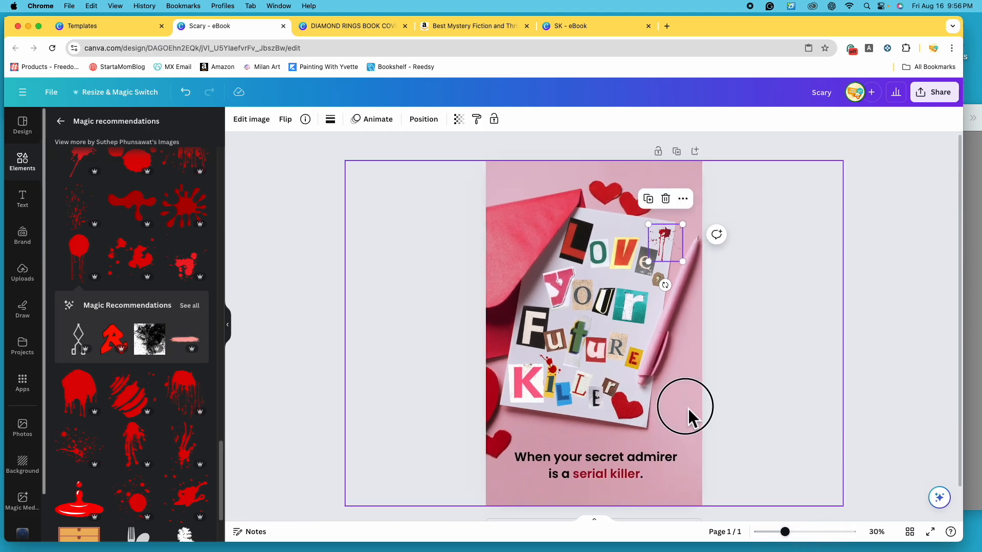
- Return from the recommendations to the blood results and search the graphics for "bloody fingerprint"
scroll(194, 368, "up", 5)
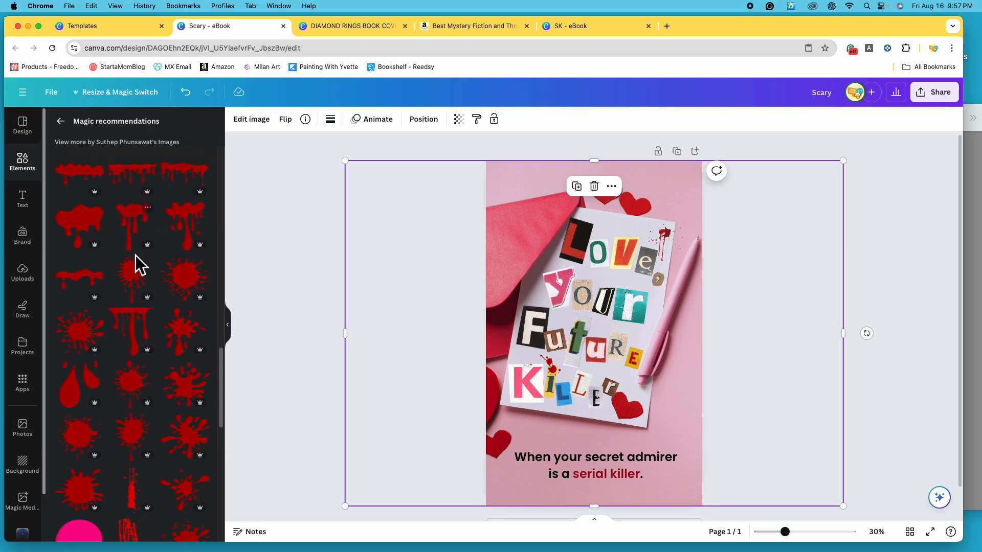
left_click(71, 128)
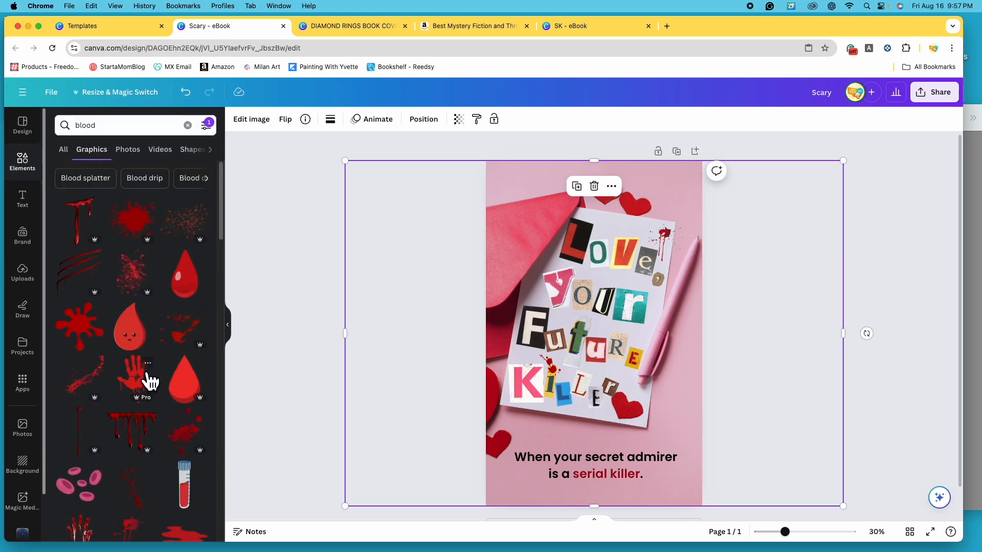
scroll(146, 373, "down", 5)
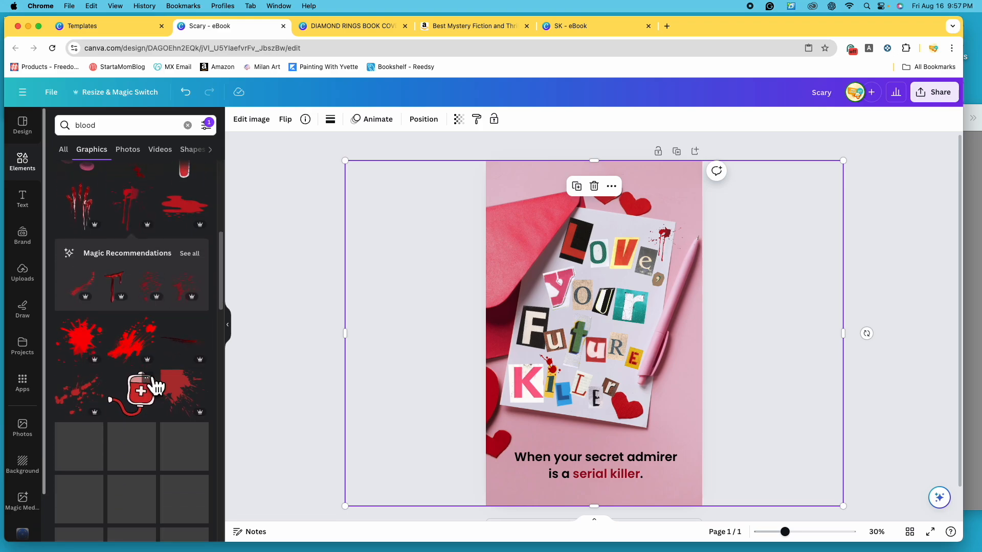
scroll(147, 381, "up", 5)
left_click(117, 129)
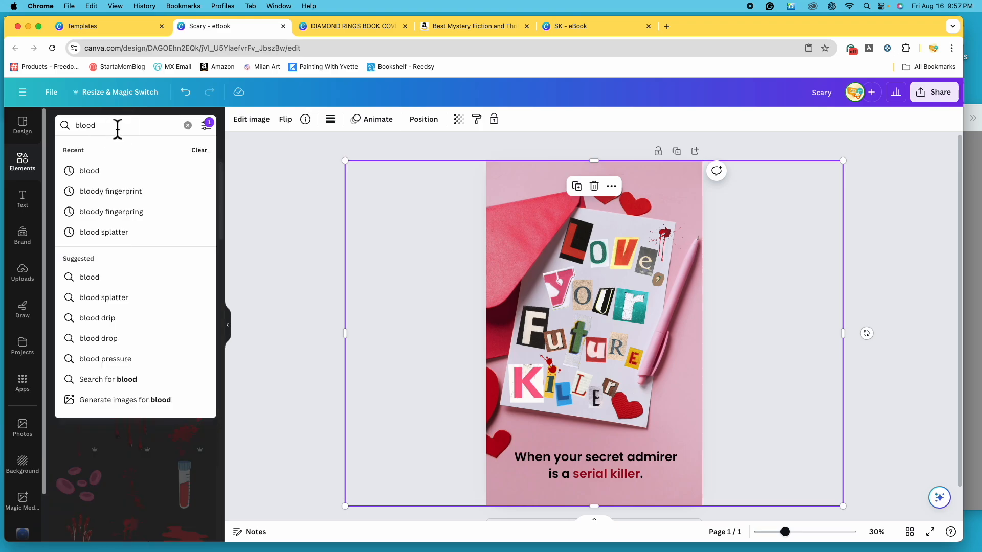
type("y finger")
type("print")
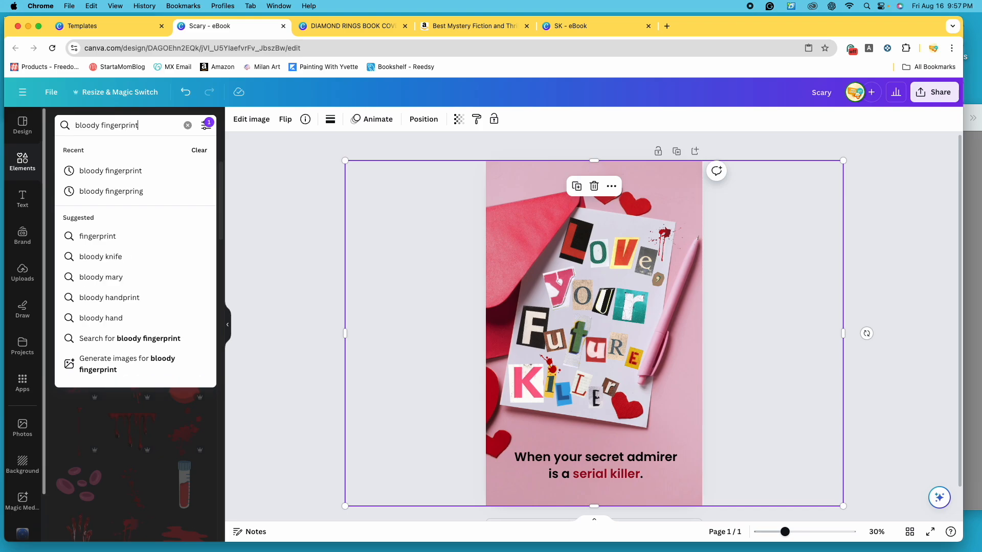
key("Return")
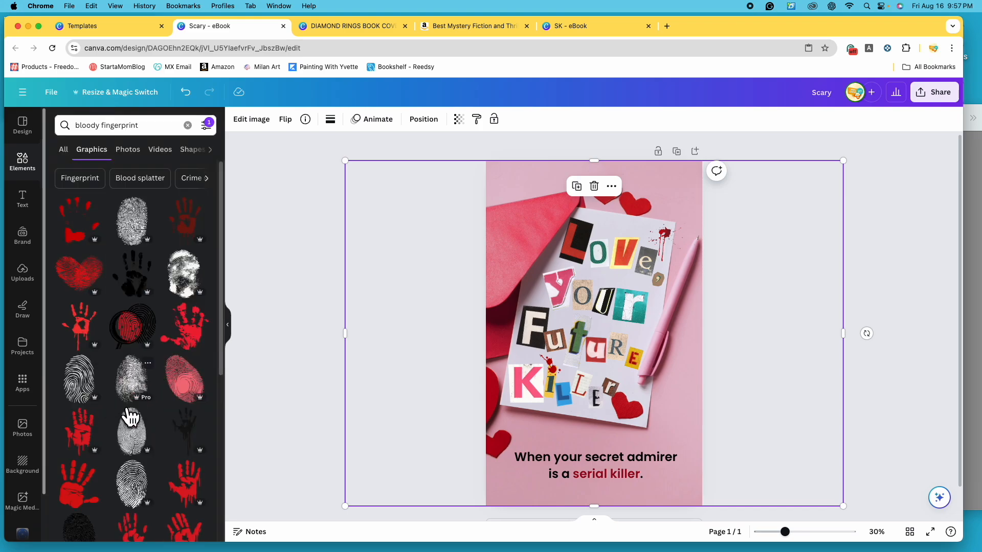
- Add the black line fingerprint graphic, shrink it and place it beside the paper's lower-right corner, just above the tagline
left_click(91, 392)
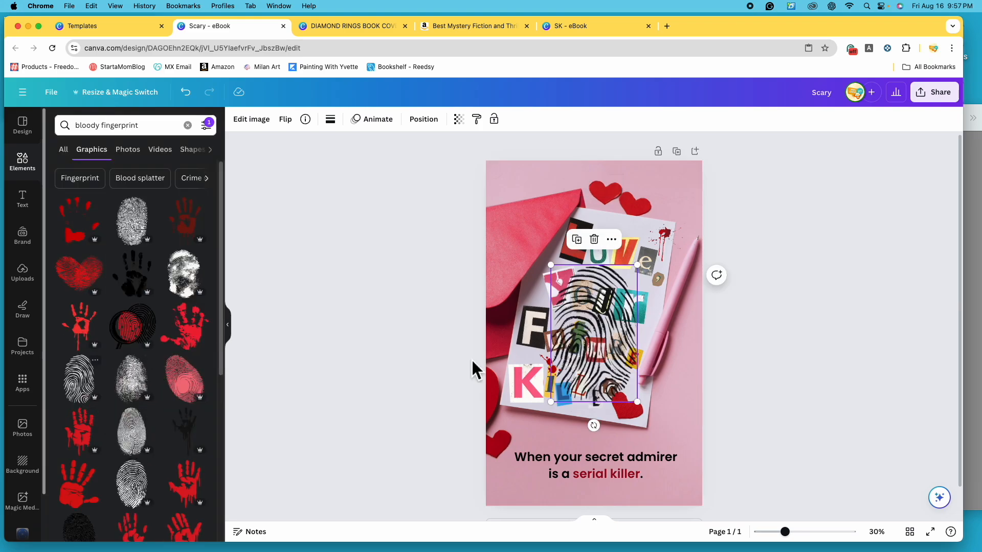
left_click_drag(613, 317, 649, 371)
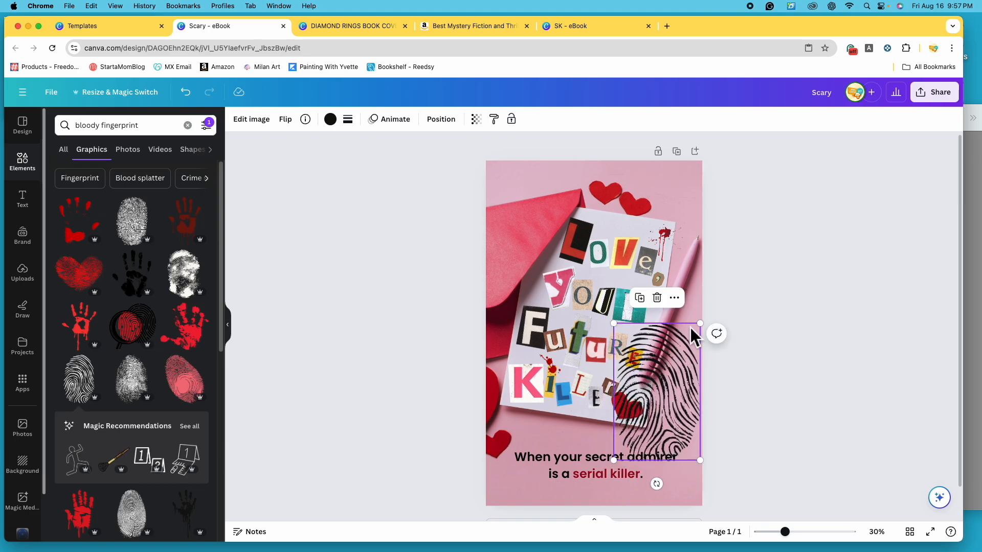
left_click_drag(708, 332, 675, 437)
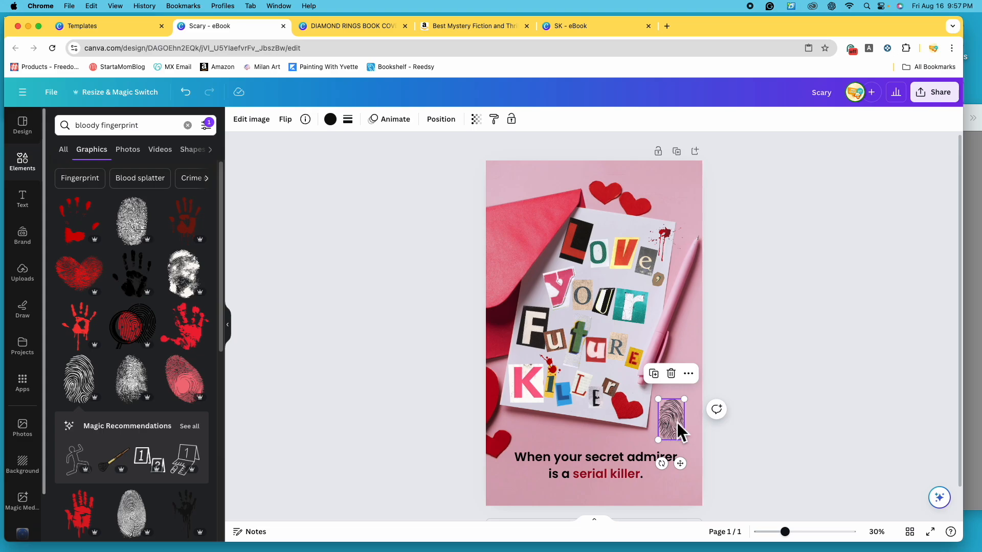
- Recolor the fingerprint with the tagline's dark red, and change it to the crimson red from the photo colors
left_click(331, 119)
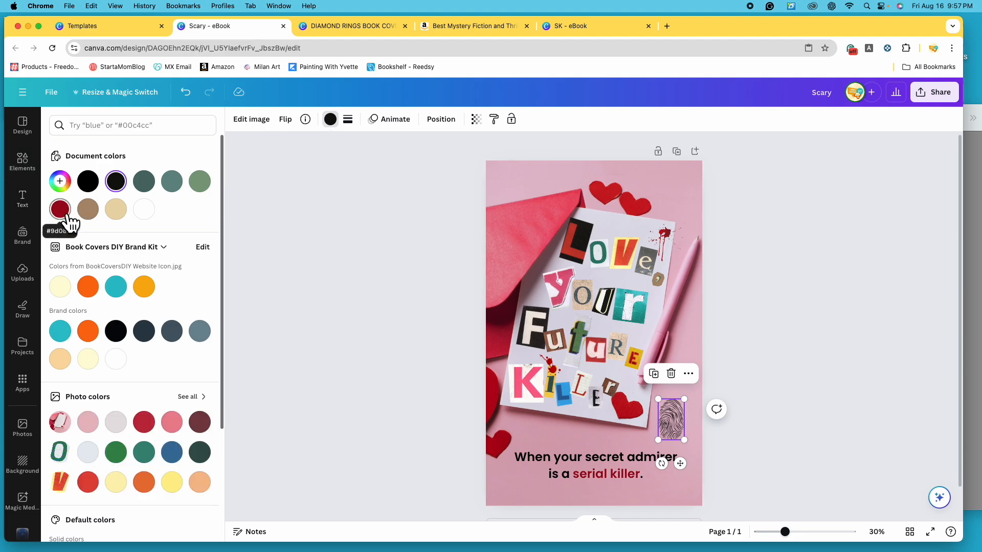
left_click(60, 209)
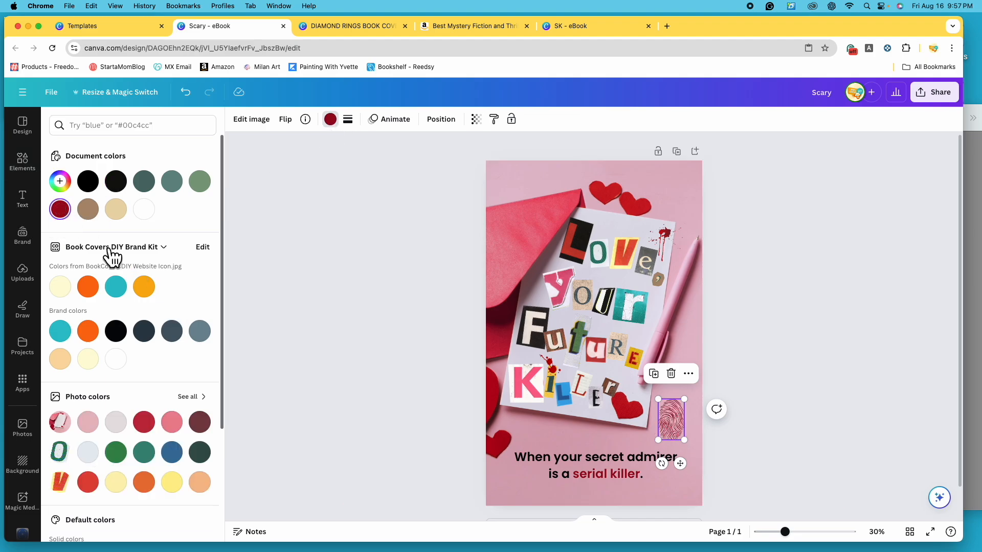
left_click(155, 432)
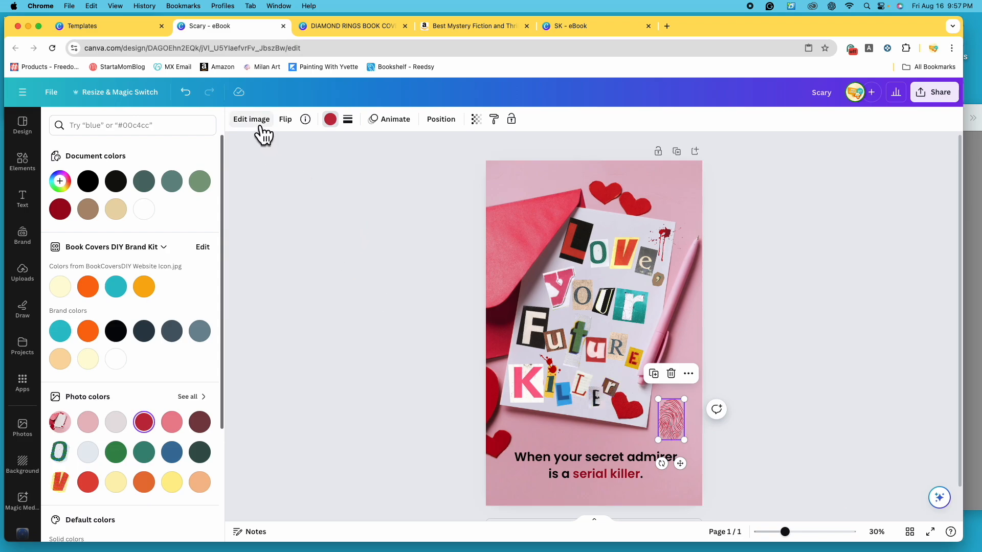
- Search the elements for "bloody fingerprint" again and show all matching graphics
left_click(31, 172)
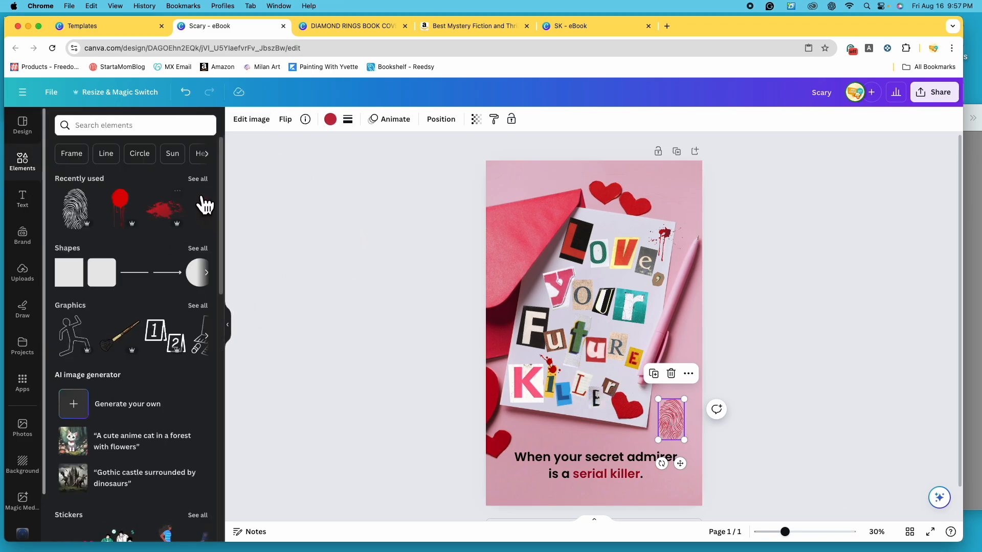
left_click(144, 126)
left_click(105, 177)
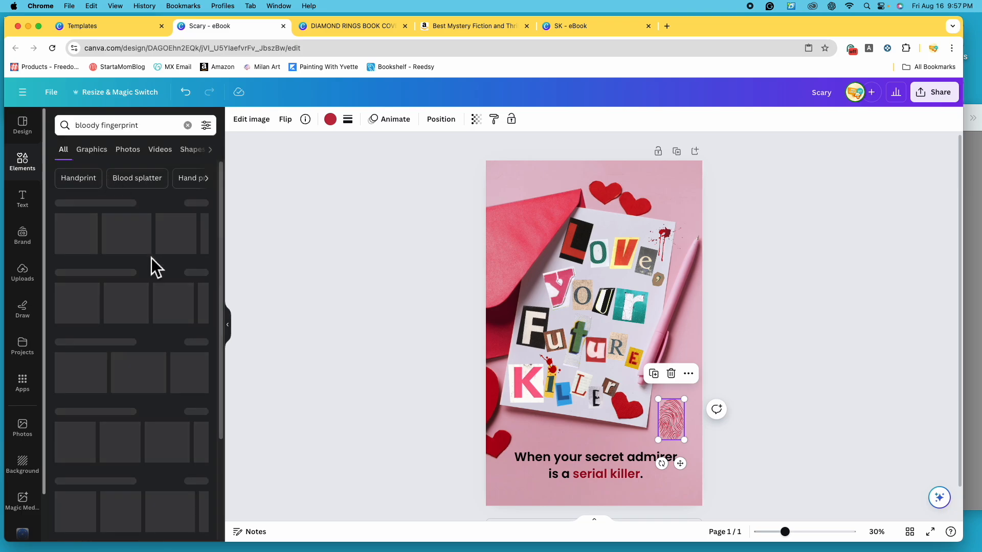
left_click(201, 203)
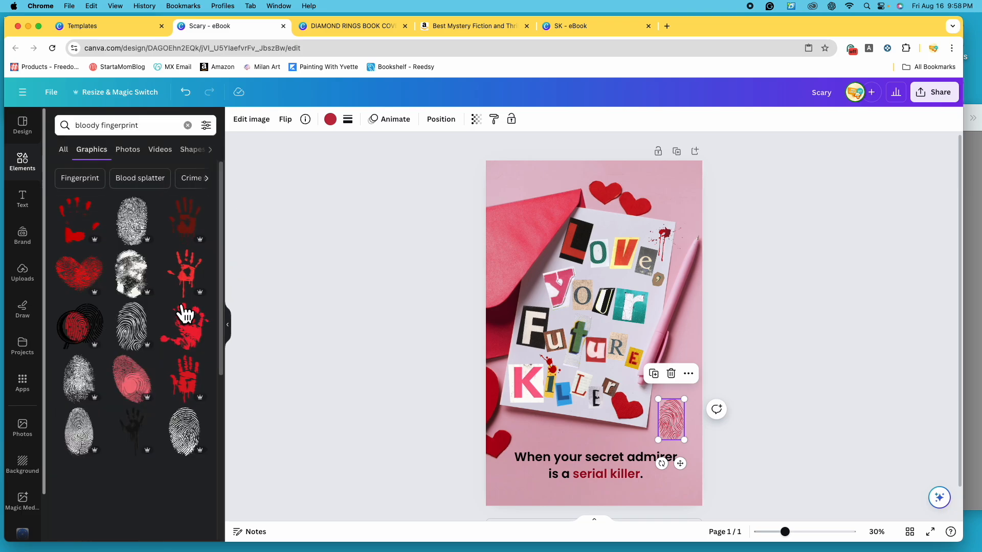
- Add the black-handled bloody knife graphic to the cover
scroll(159, 376, "down", 5)
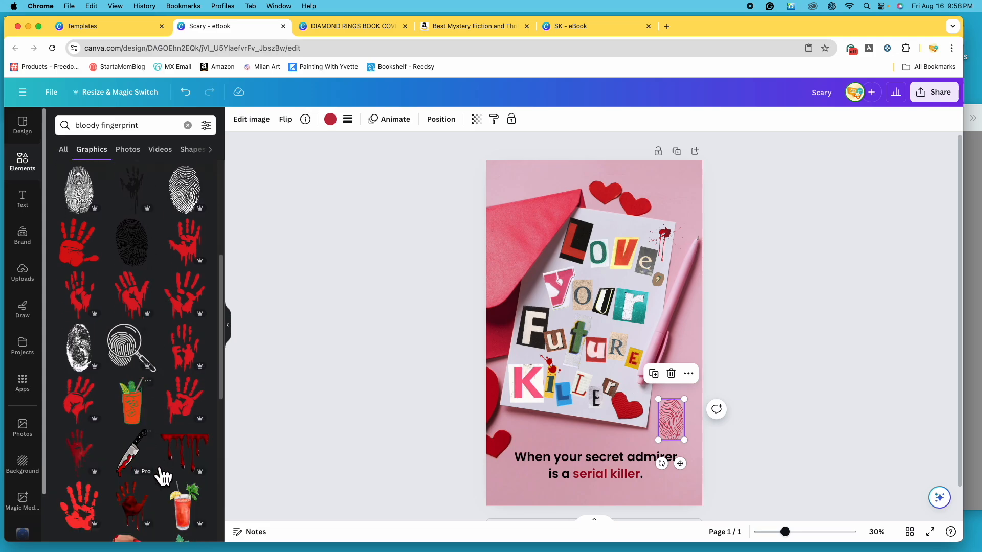
scroll(161, 414, "down", 1)
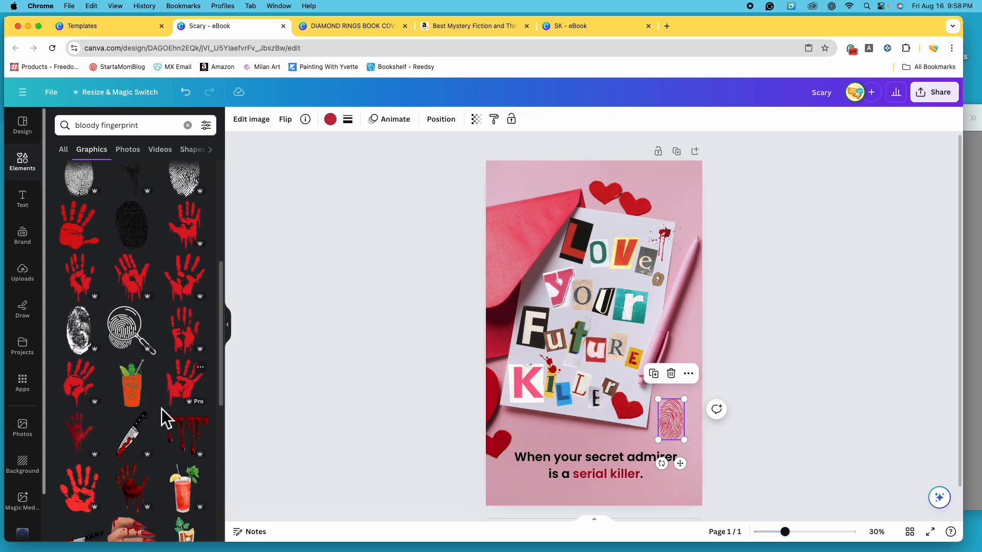
left_click(139, 446)
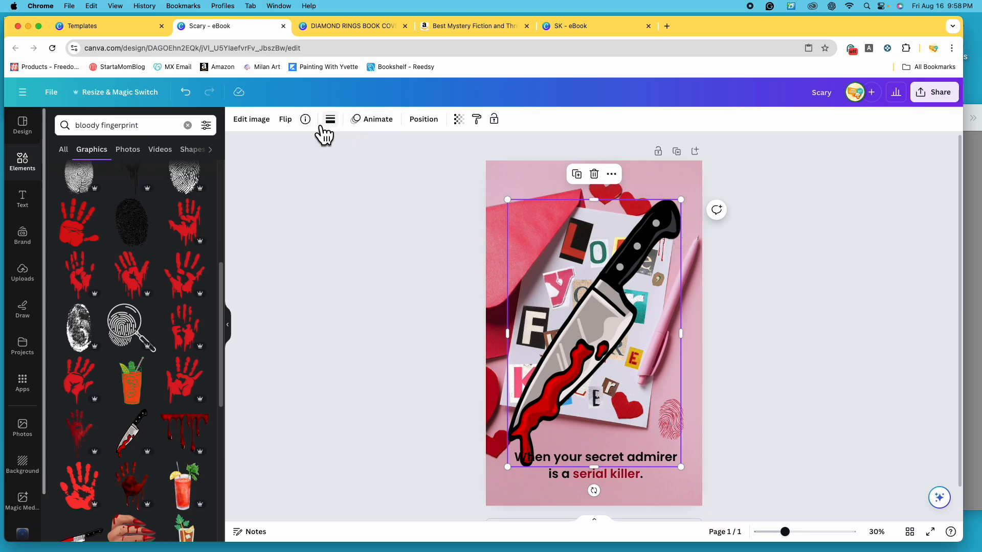
- Delete the bloody knife graphic and the crimson fingerprint from the cover
left_click_drag(680, 199, 596, 409)
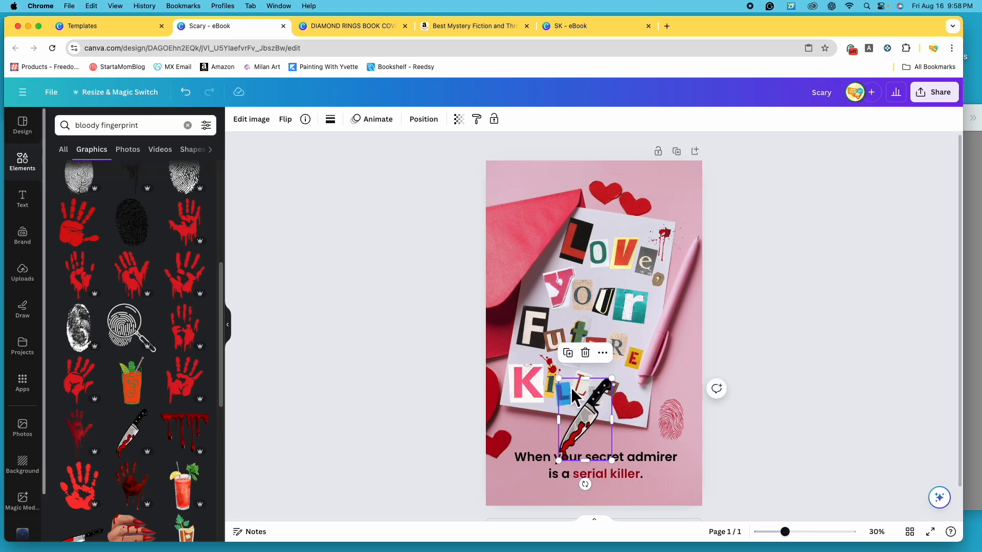
left_click(585, 353)
left_click(674, 430)
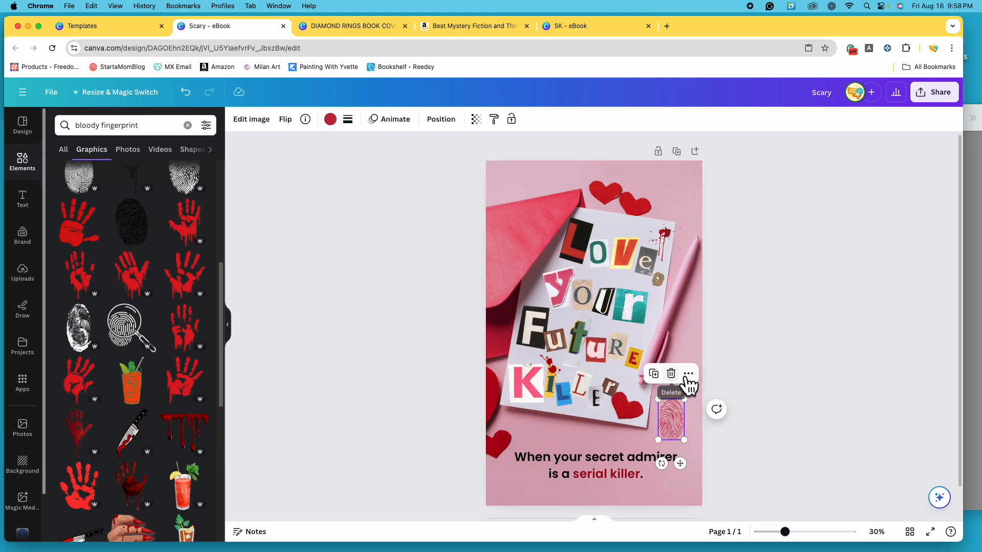
left_click(671, 373)
- Add the red heart-shaped fingerprint graphic, shrink it and place it in the cover's lower-right corner beside the end of the tagline
scroll(160, 381, "up", 5)
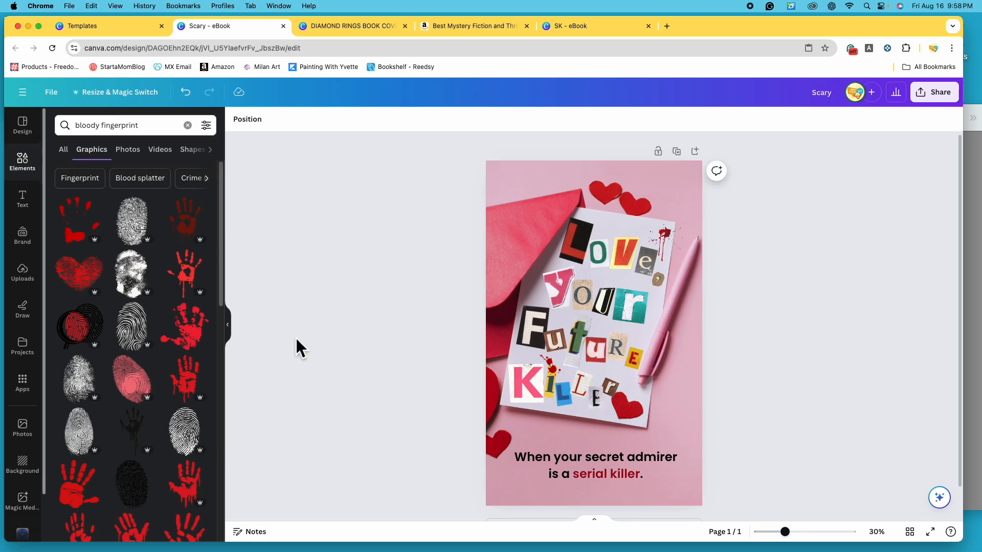
left_click(83, 283)
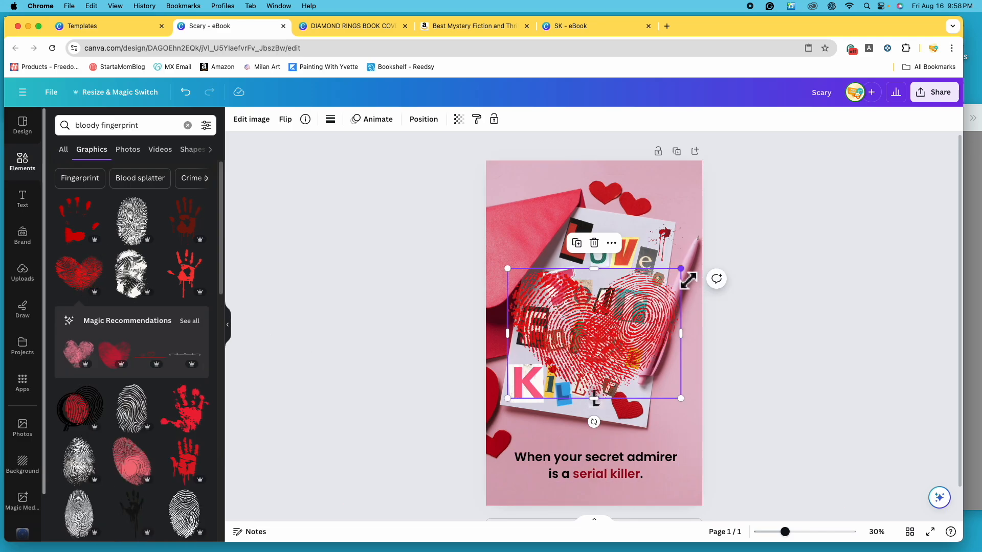
left_click_drag(605, 317, 616, 416)
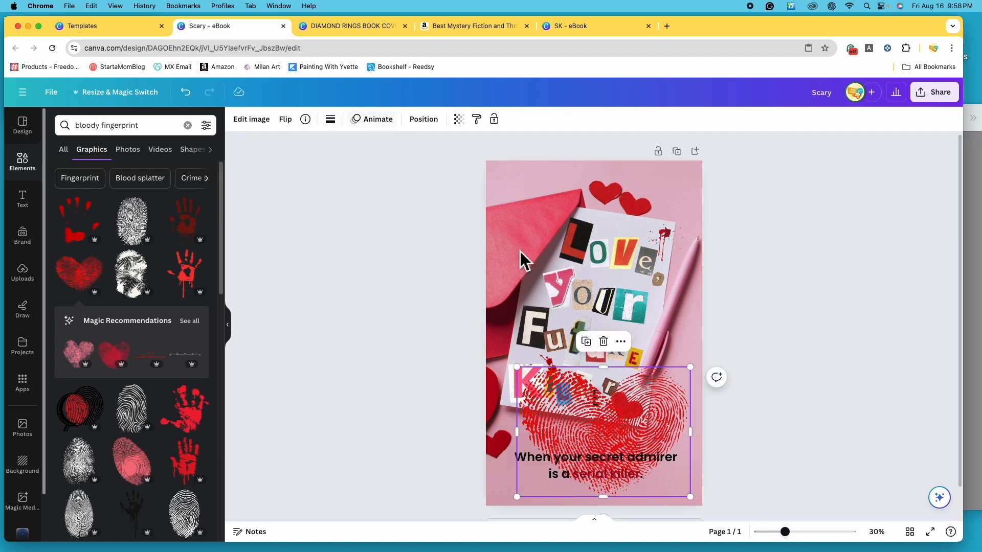
left_click_drag(690, 368, 568, 459)
left_click_drag(533, 493, 665, 493)
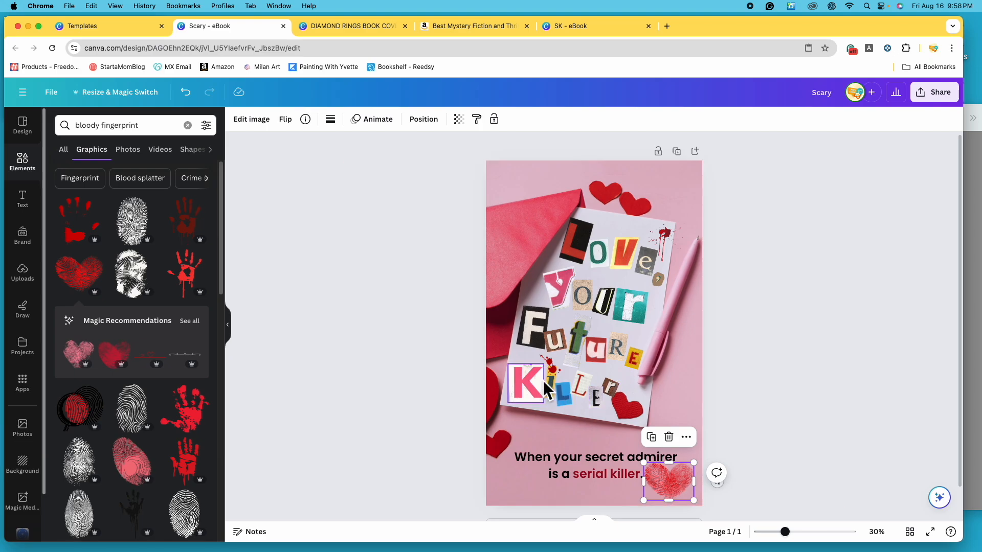
- Try the Belvedere and Astro image filters on the heart fingerprint, and apply the Nordic filter
left_click(262, 124)
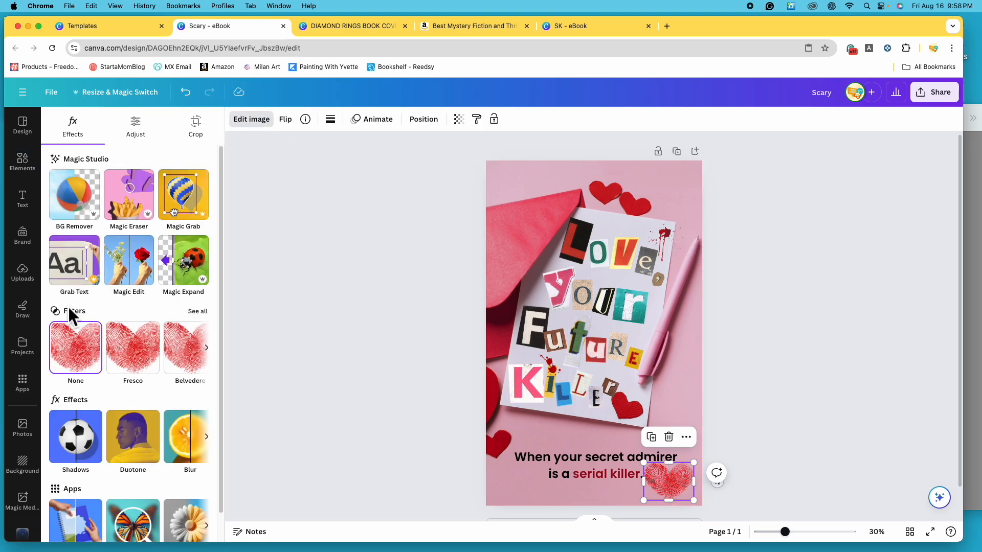
left_click(198, 312)
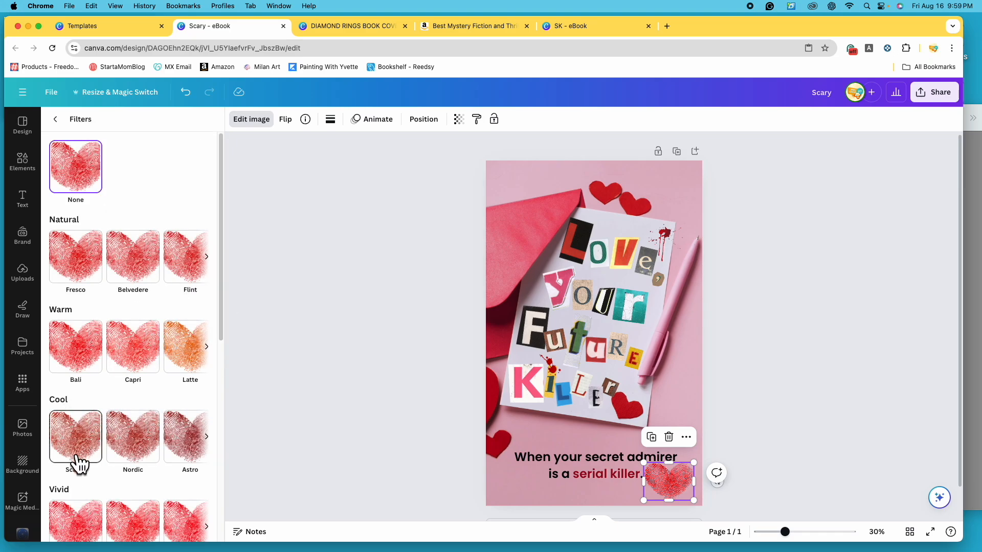
scroll(162, 448, "down", 1)
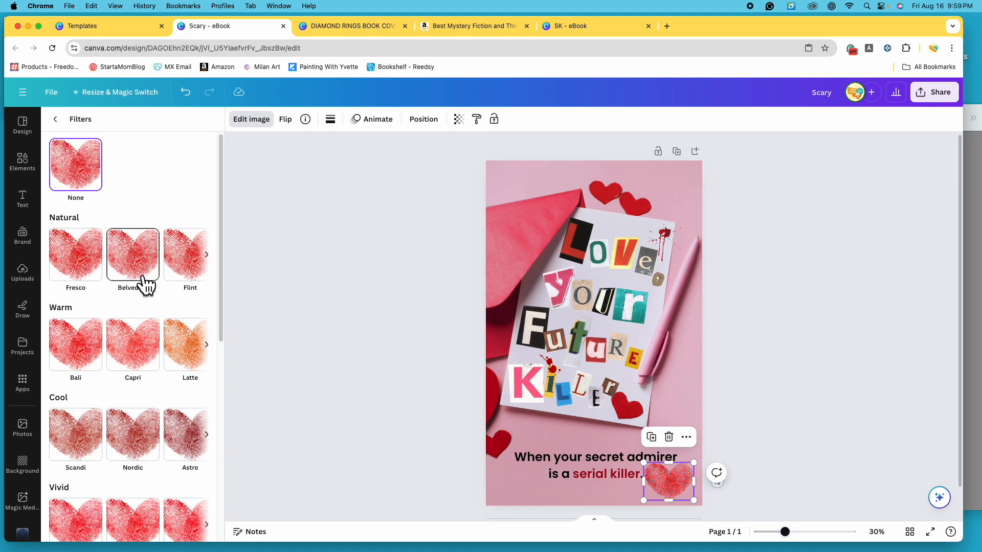
scroll(148, 457, "down", 1)
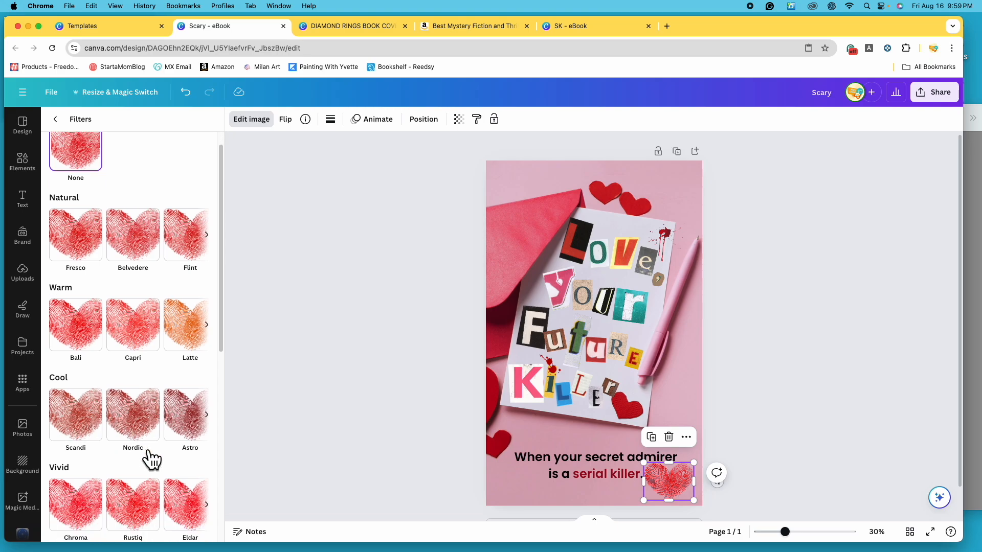
left_click(147, 252)
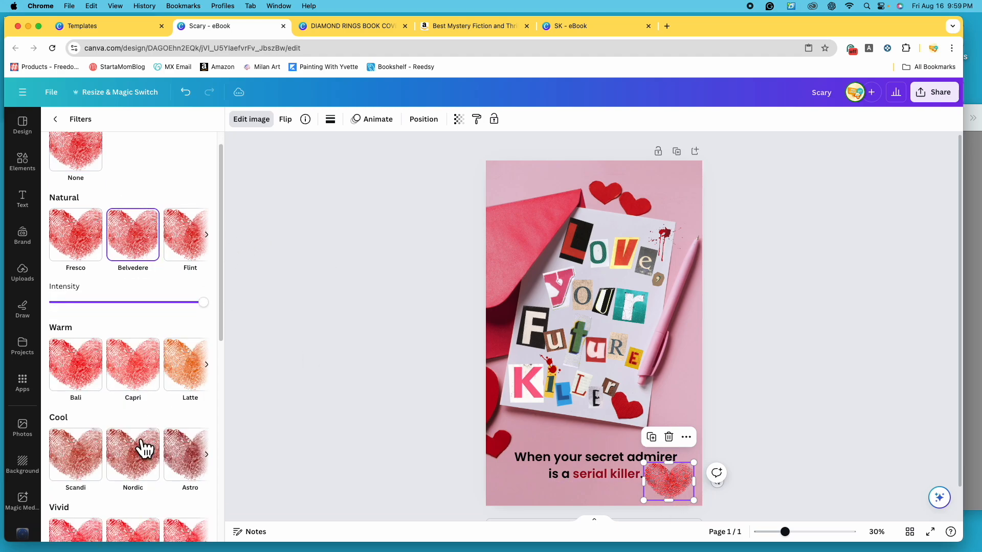
left_click(87, 471)
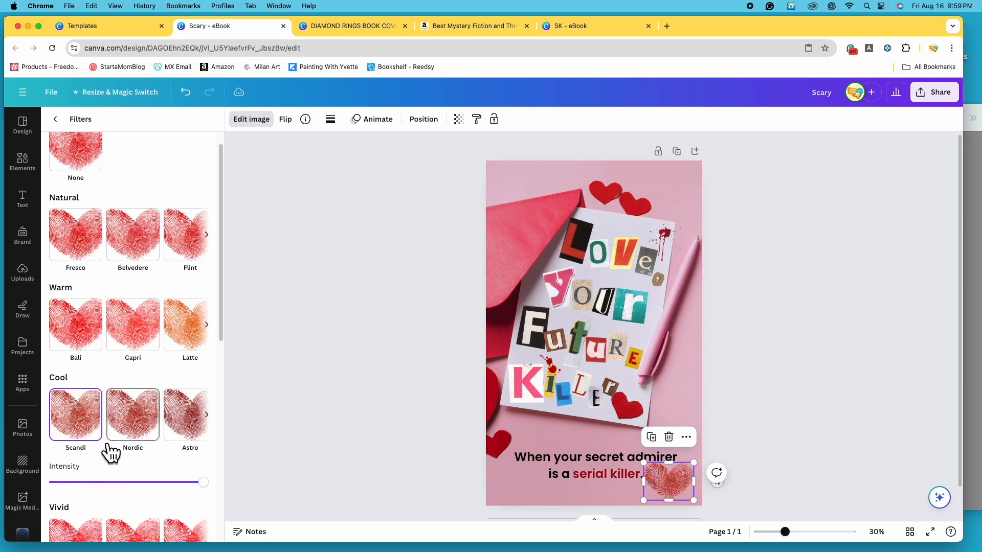
left_click(195, 430)
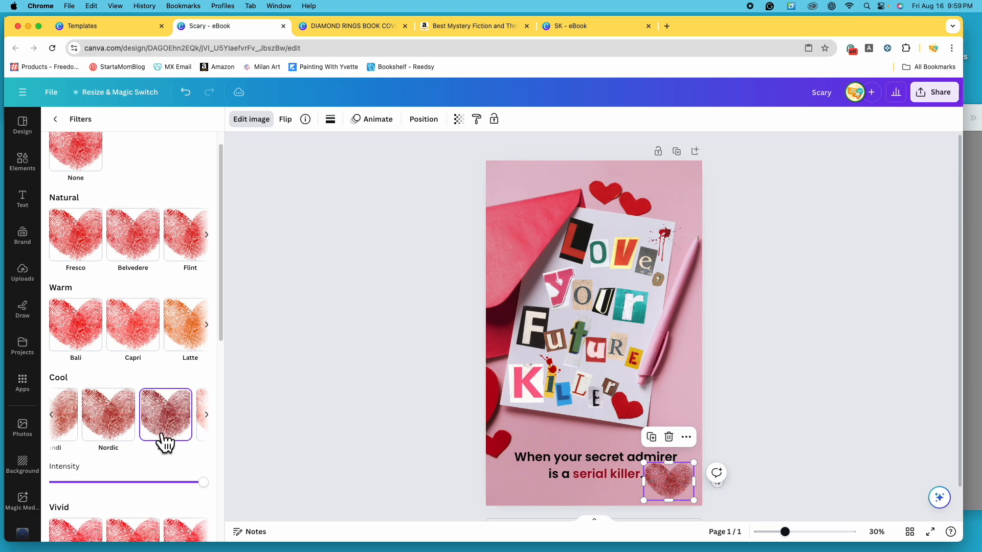
left_click(109, 409)
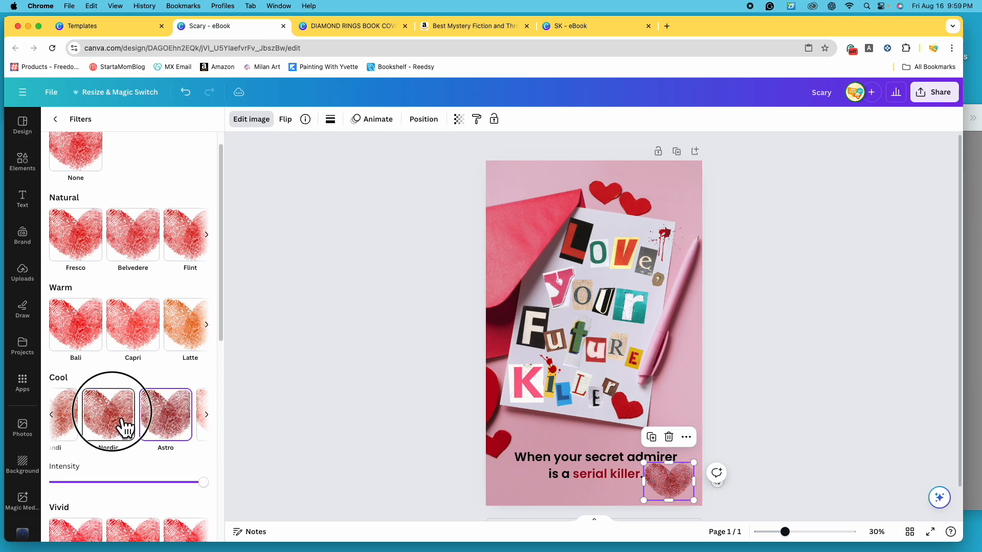
scroll(143, 409, "down", 3)
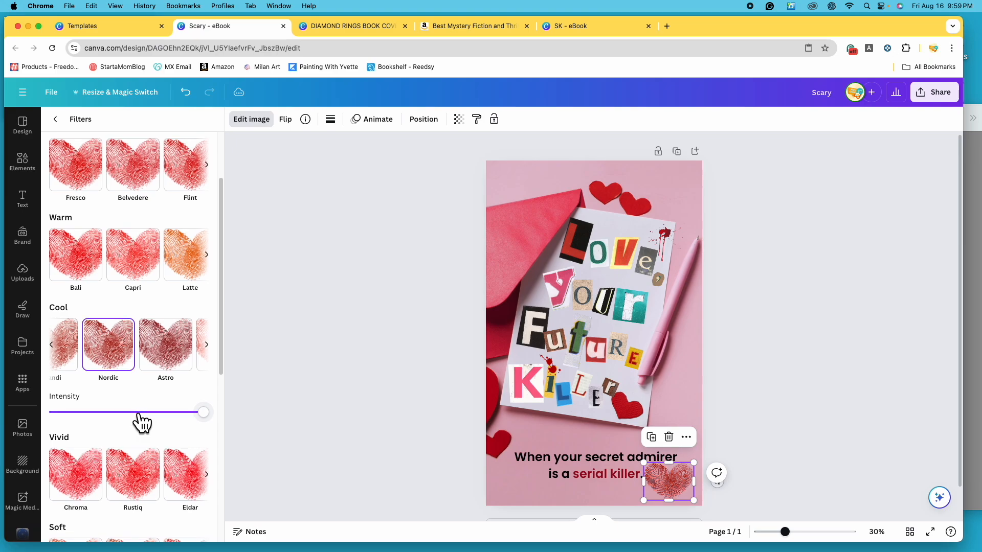
scroll(138, 420, "down", 8)
scroll(141, 422, "up", 2)
scroll(144, 423, "up", 2)
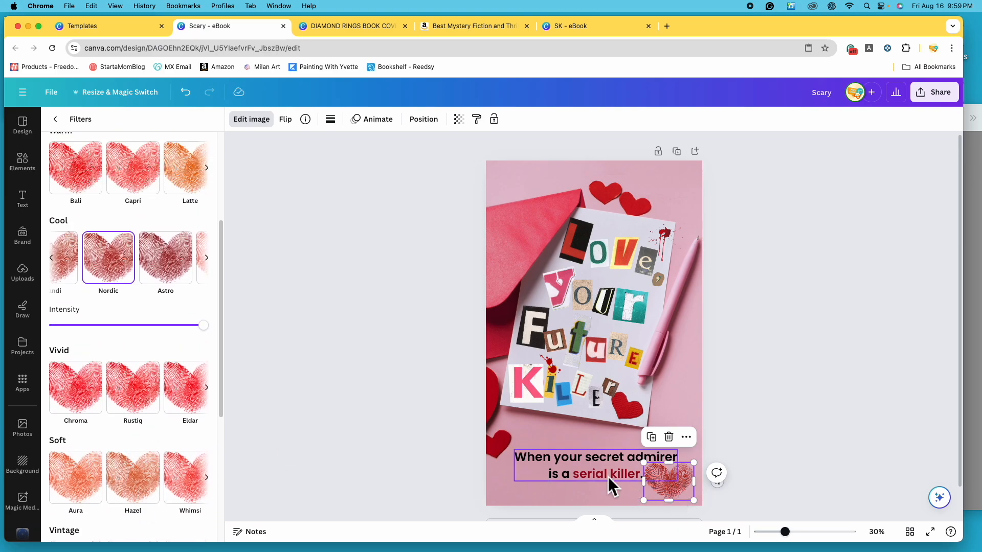
- Nudge the heart fingerprint closer to the cover's lower-right corner and tilt it slightly
mouse_move(677, 489)
left_mouse_down()
mouse_move(655, 494)
mouse_move(649, 212)
mouse_move(664, 420)
mouse_move(692, 253)
mouse_move(688, 344)
mouse_move(633, 495)
mouse_move(682, 497)
left_mouse_up()
left_click(587, 468)
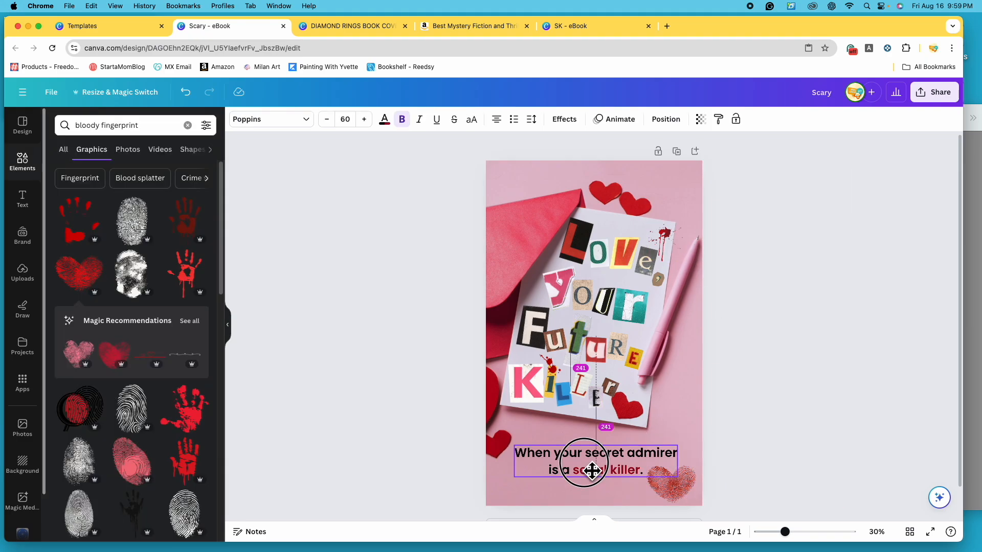
left_click(678, 497)
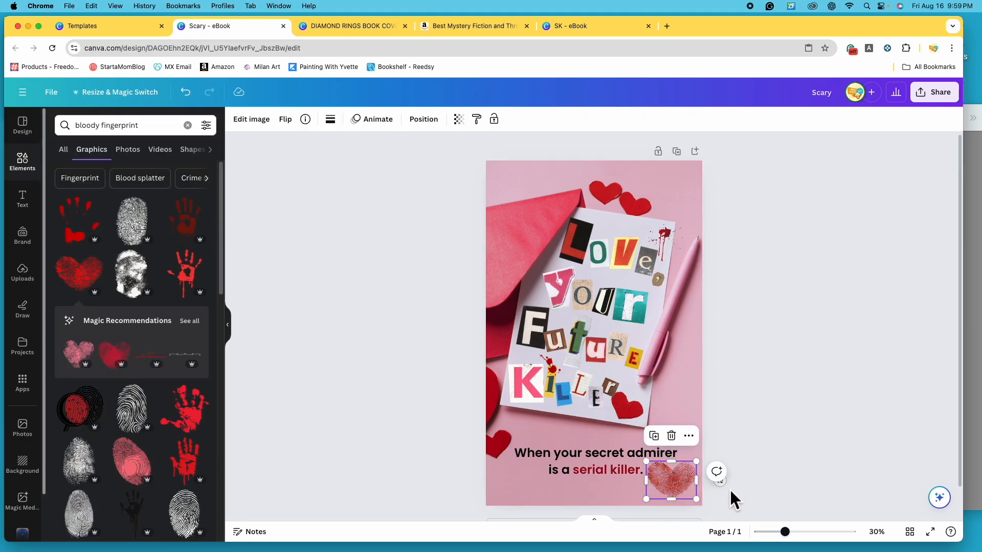
mouse_move(733, 492)
left_mouse_down()
mouse_move(723, 460)
mouse_move(715, 485)
left_mouse_up()
- Move the tagline slightly down and center it horizontally on the page
mouse_move(596, 471)
left_mouse_down()
mouse_move(606, 472)
mouse_move(581, 476)
left_mouse_up()
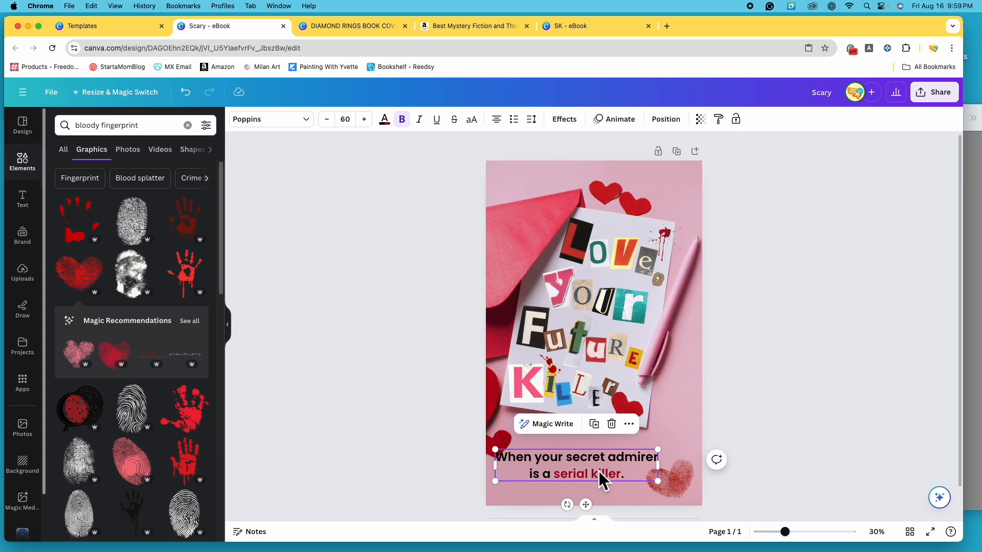
left_click(684, 128)
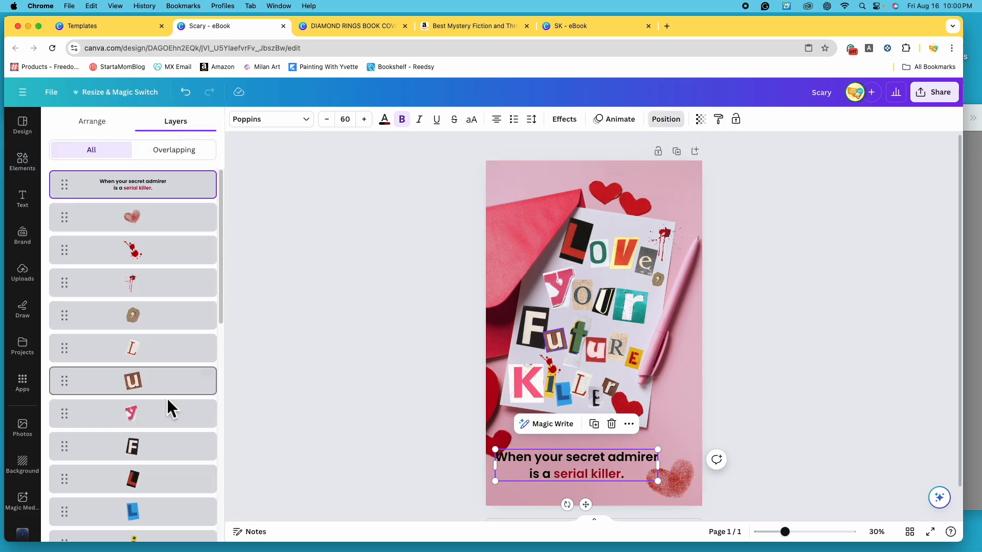
left_click(105, 132)
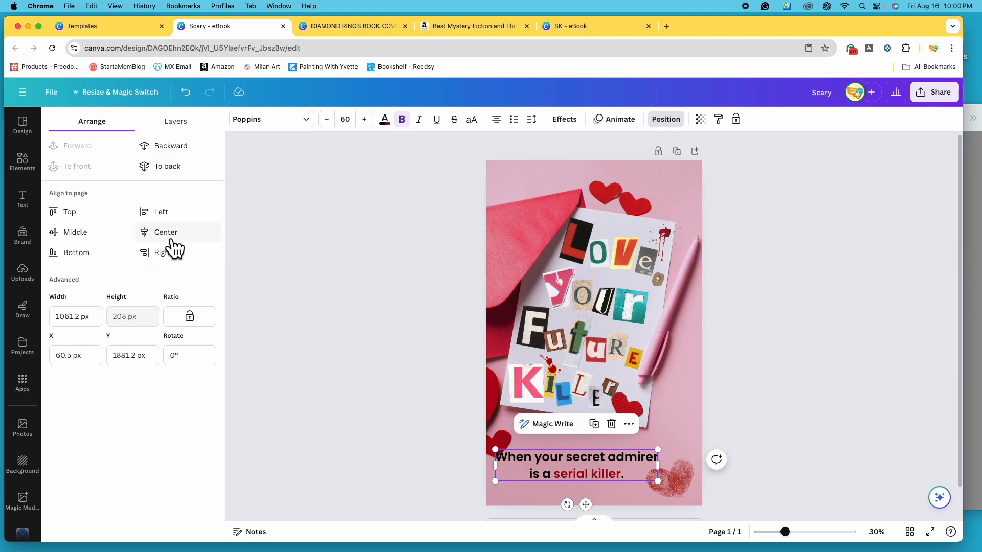
left_click(206, 240)
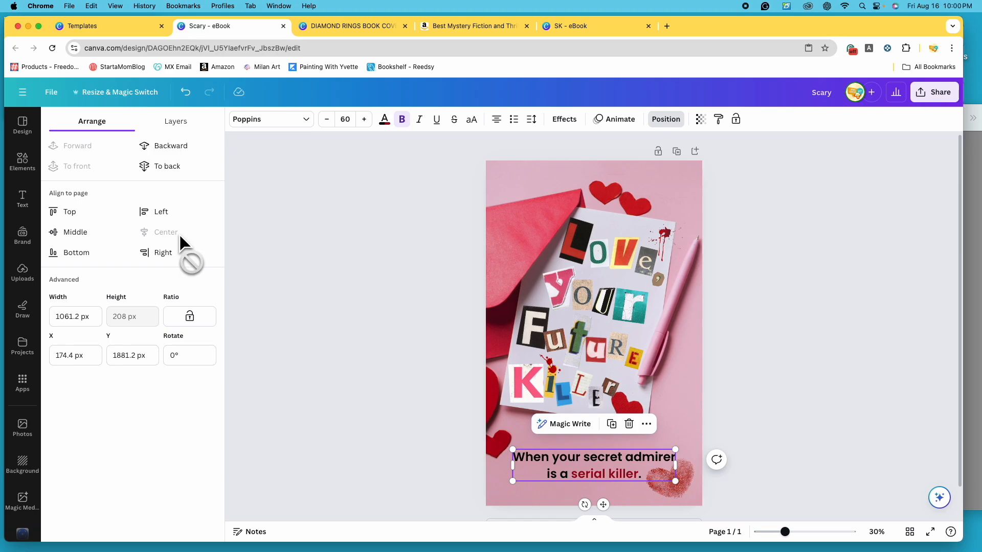
left_click(778, 392)
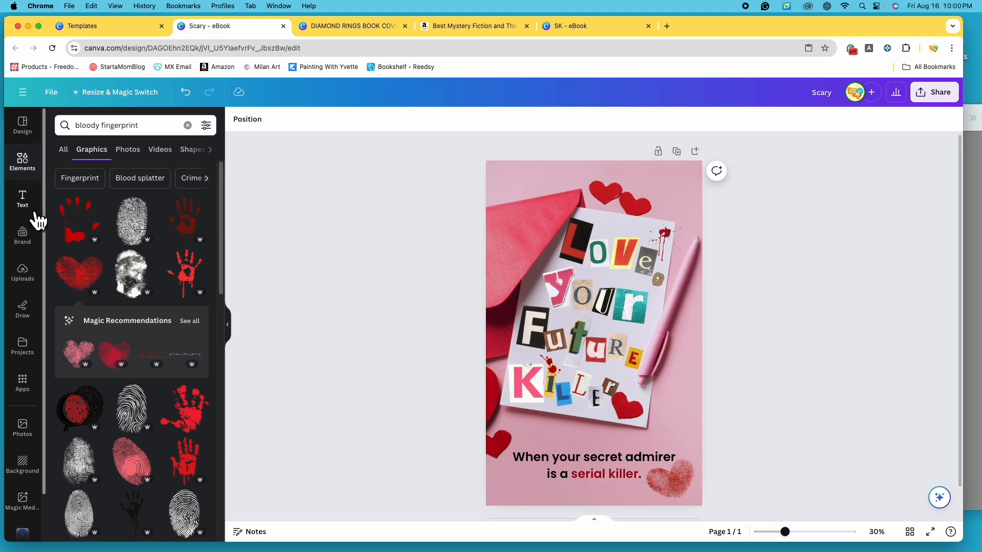
left_click(22, 200)
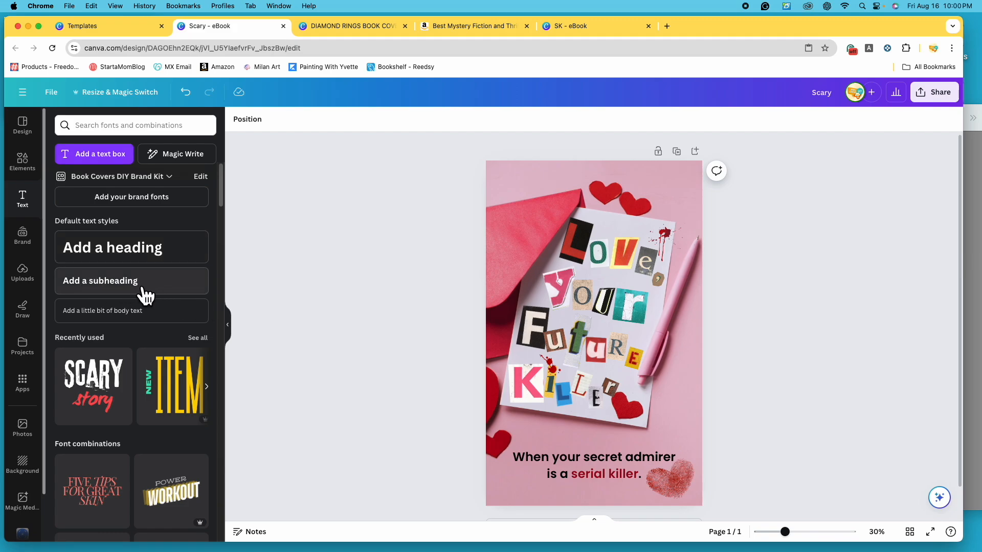
left_click(610, 453)
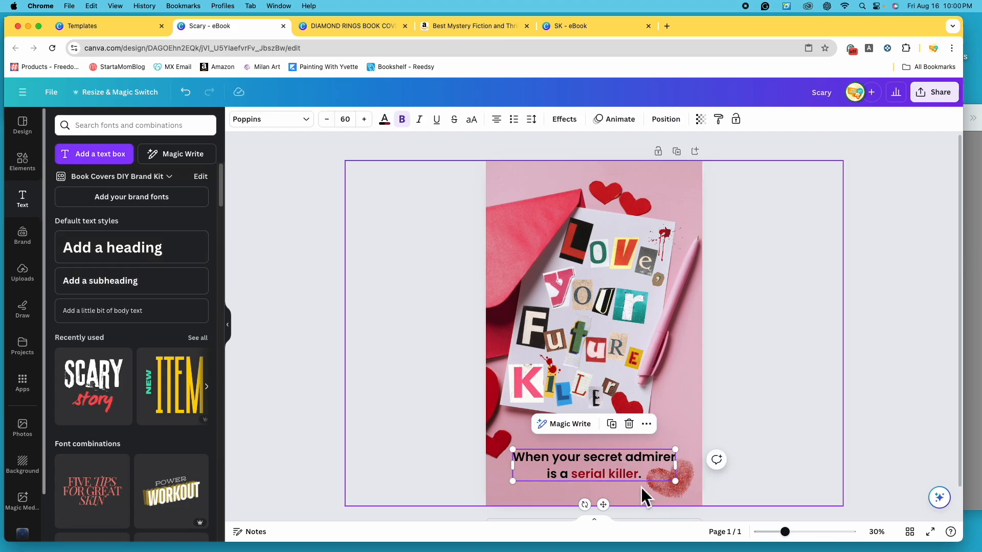
left_click(616, 426)
left_click_drag(621, 475, 626, 433)
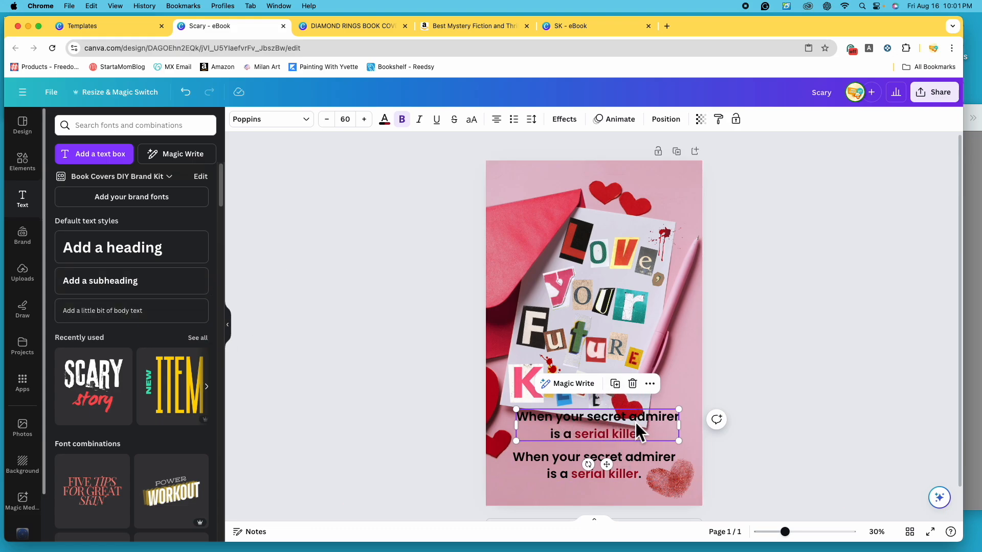
left_click(632, 384)
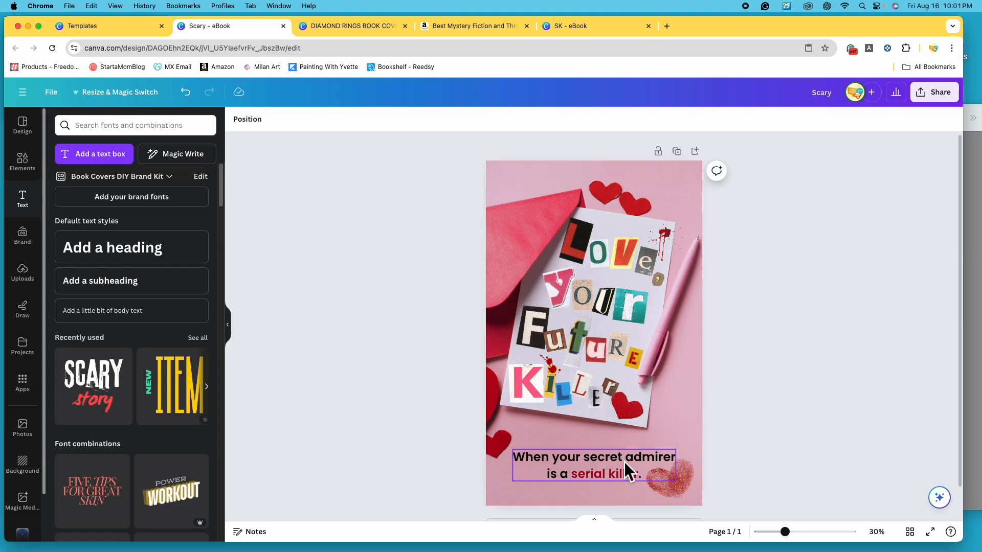
- Add a subheading text box at the top of the cover and replace its placeholder with the author's name
left_click(153, 287)
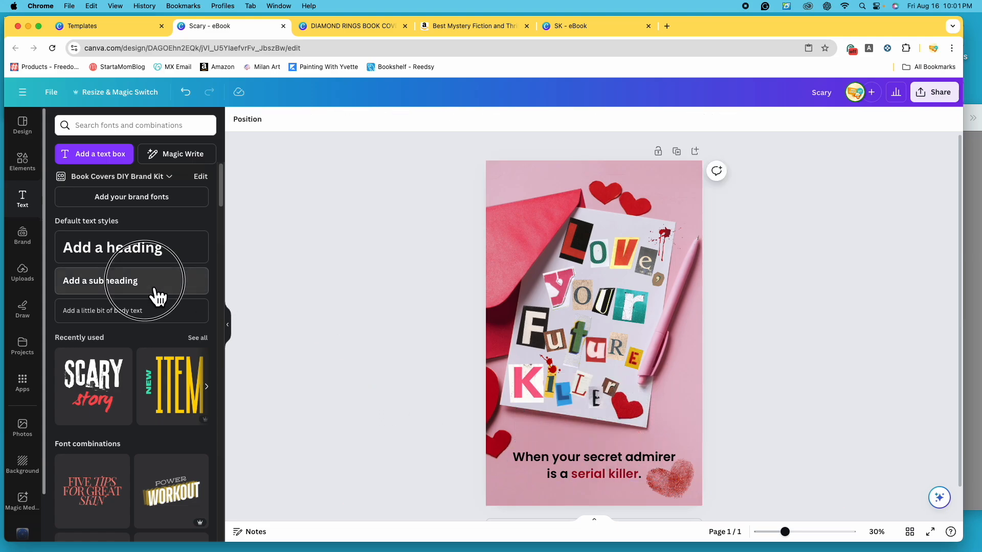
left_click(784, 348)
left_click_drag(620, 335, 601, 183)
double_click(594, 177)
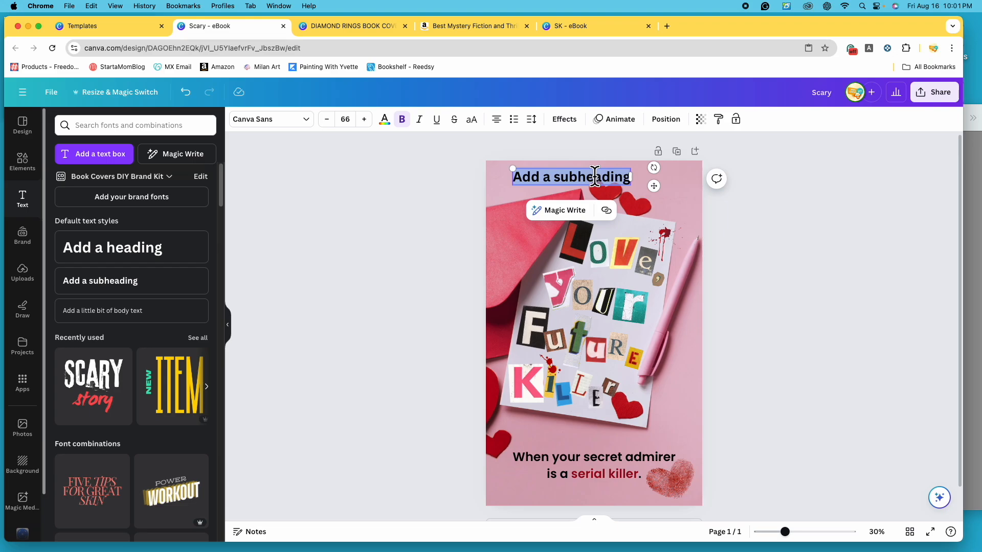
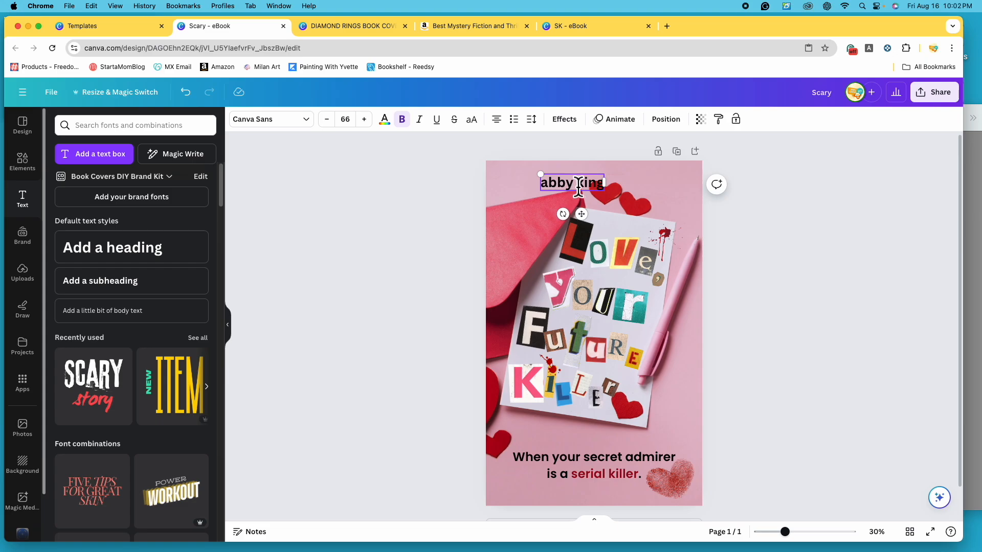
- Change the author name's font to Poppins, try the Light, Regular and Medium weights, and apply SemiBold
left_click(314, 133)
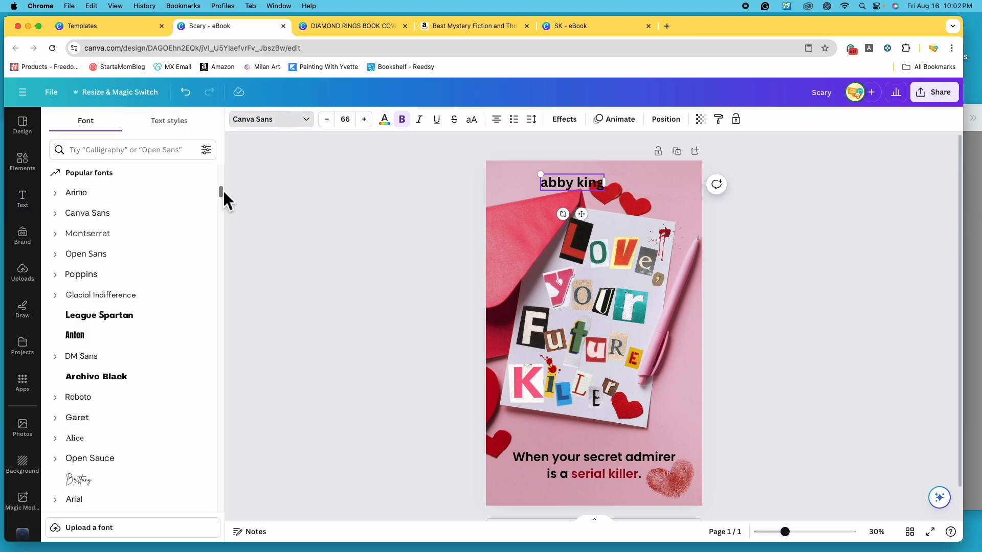
left_click_drag(224, 190, 228, 177)
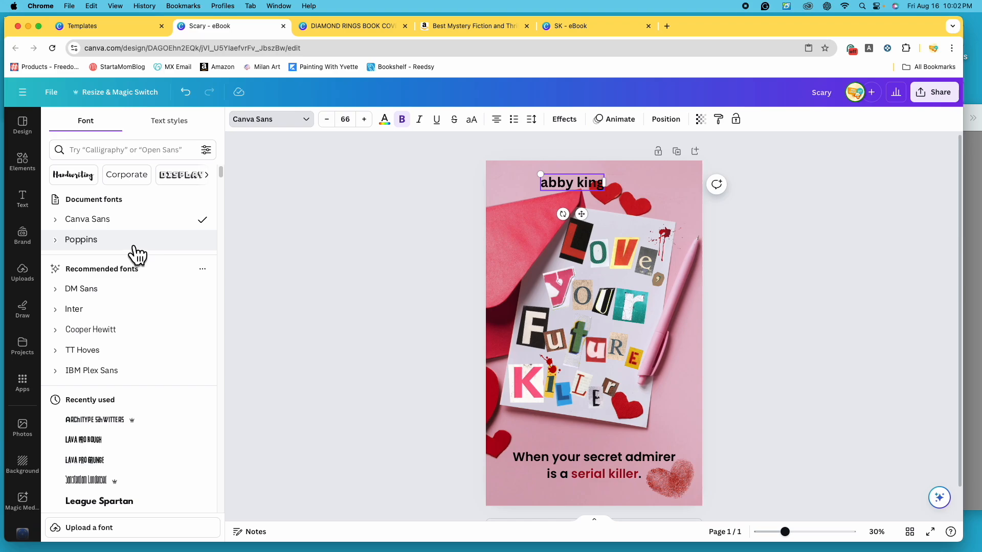
left_click(136, 245)
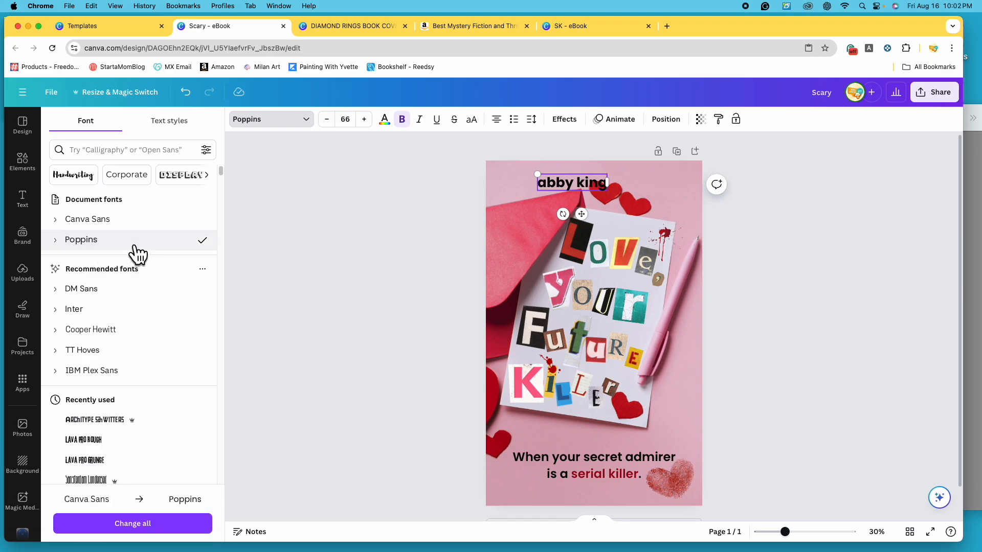
left_click(66, 245)
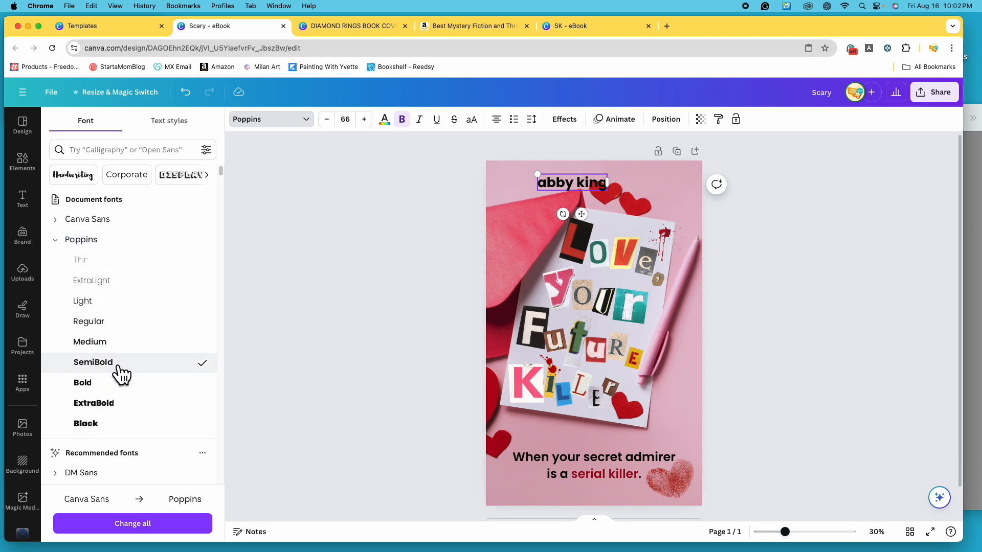
left_click(137, 313)
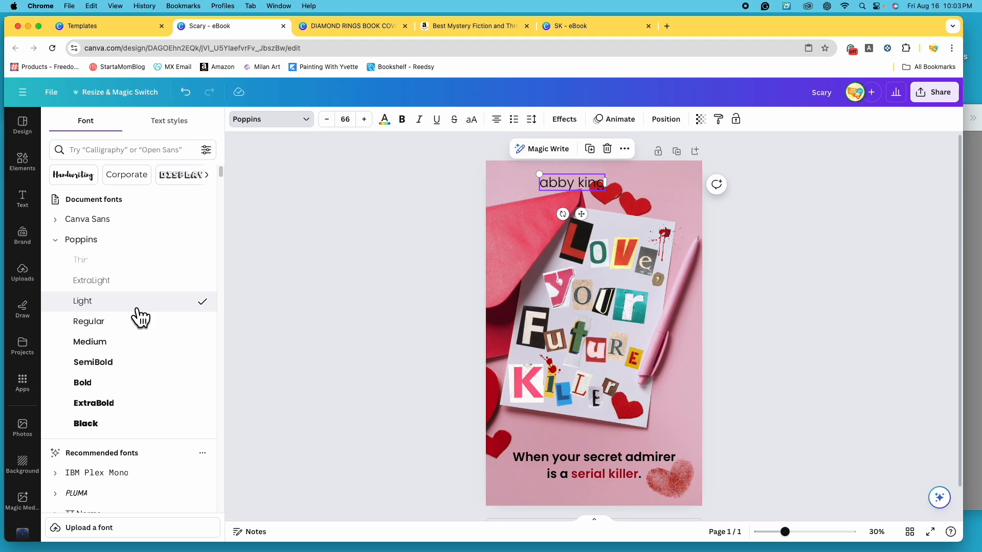
left_click(138, 332)
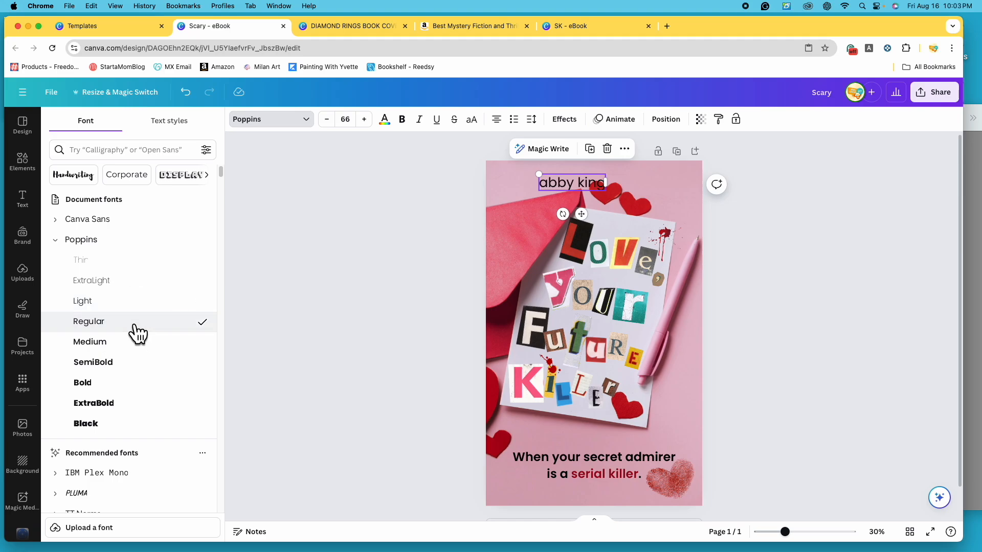
left_click(132, 343)
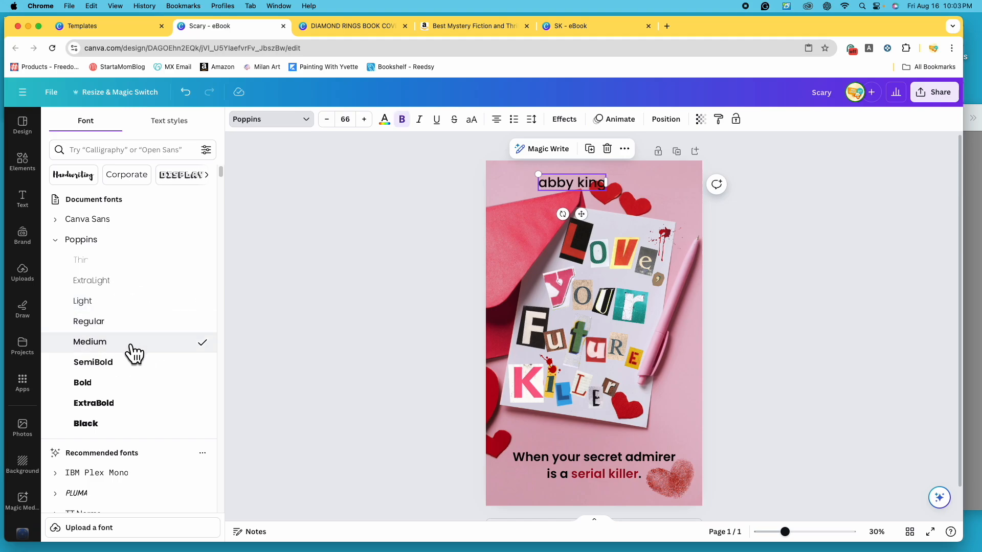
left_click(135, 362)
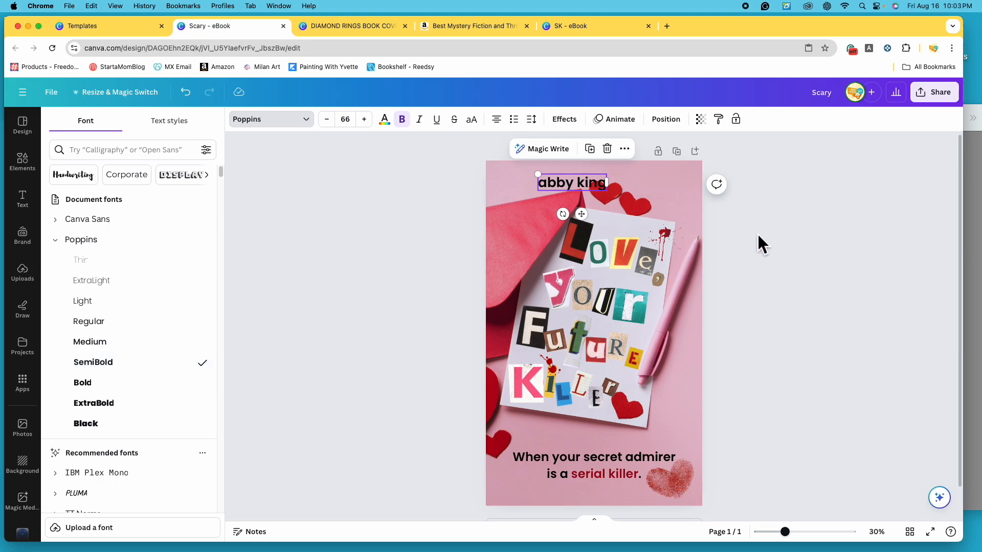
- Move the author's name to the cover's upper-left corner and set its font size to 60 to match the tagline
left_click_drag(569, 188, 538, 190)
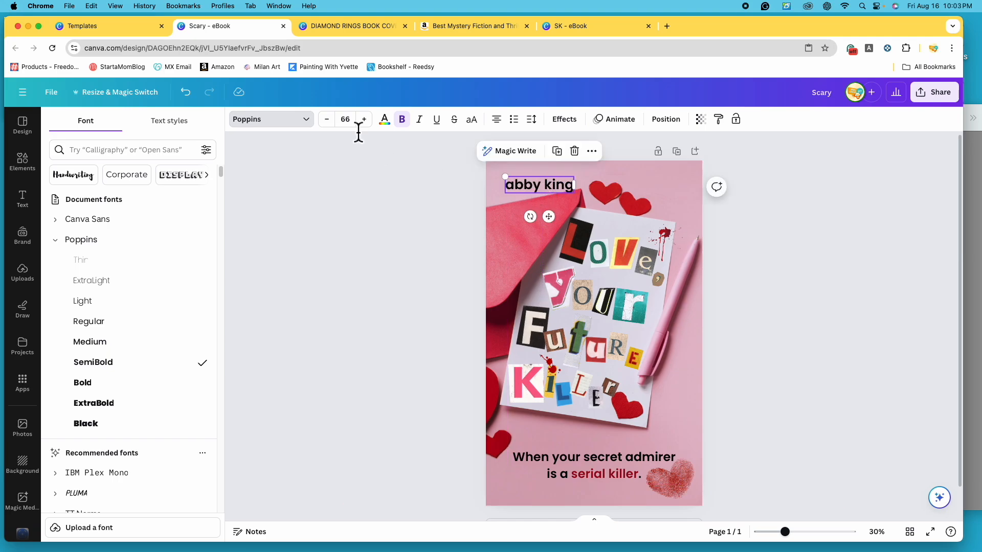
left_click(579, 461)
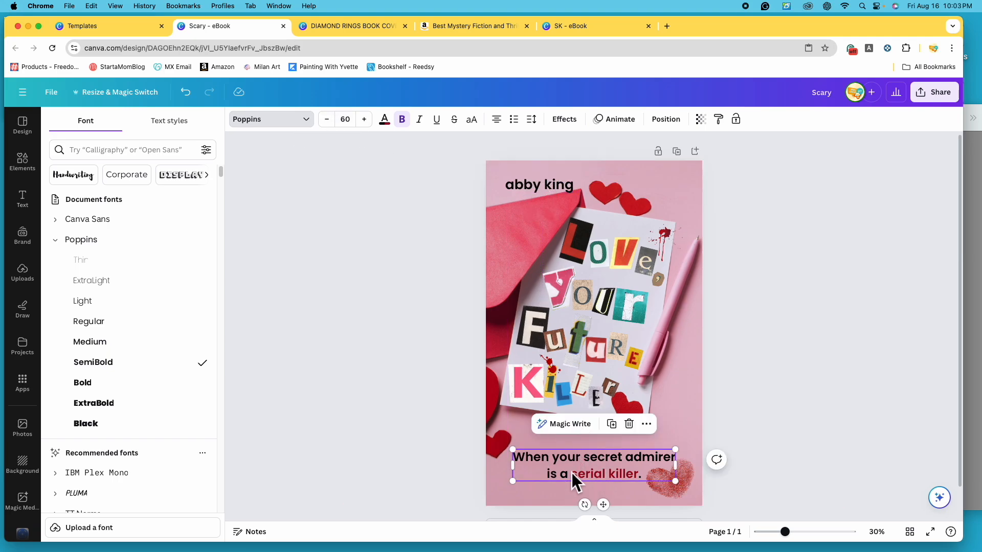
left_click(534, 189)
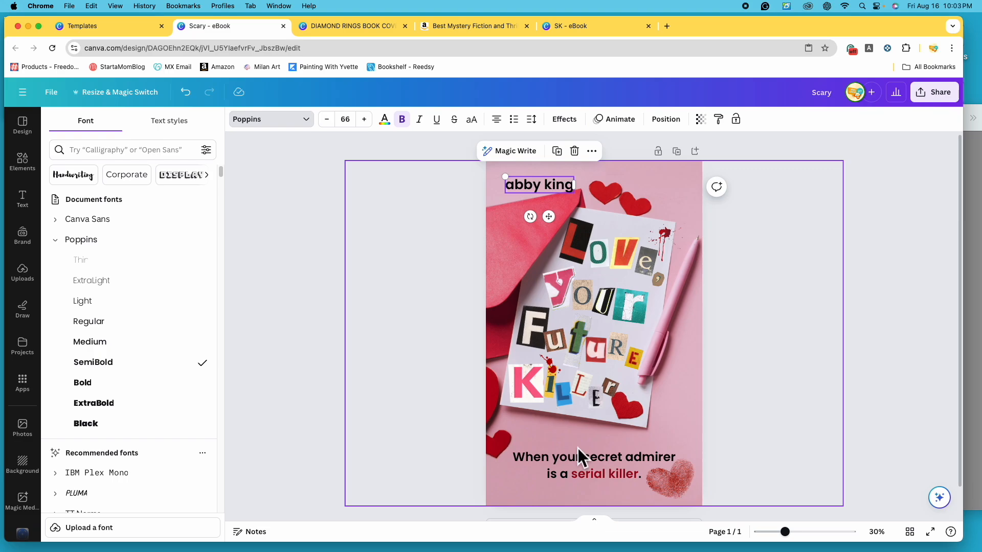
left_click(590, 461)
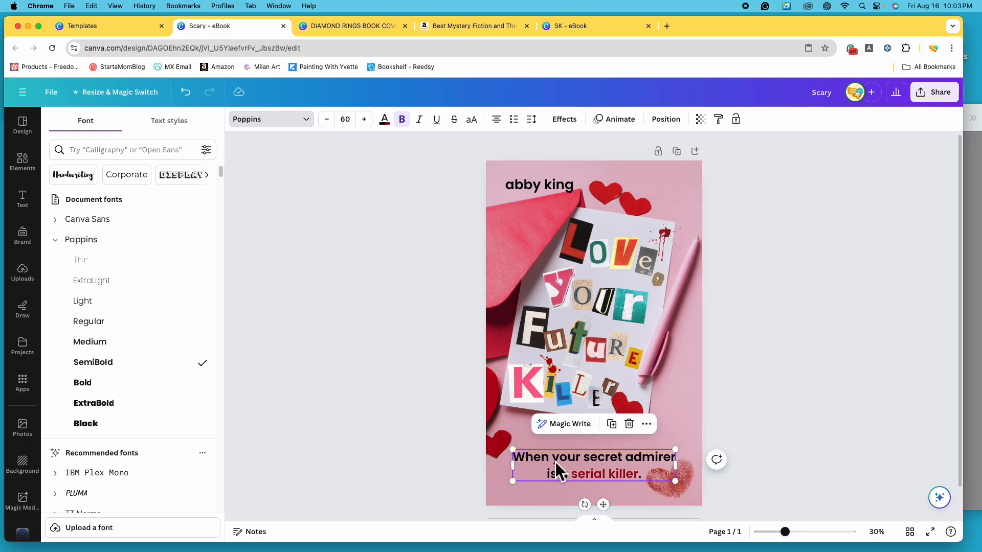
left_click(588, 464)
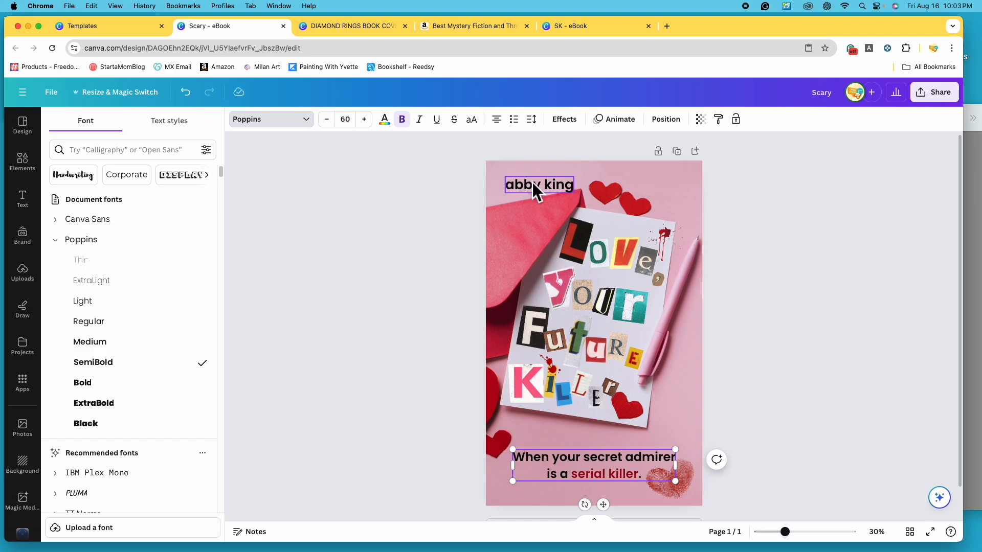
left_click(555, 183)
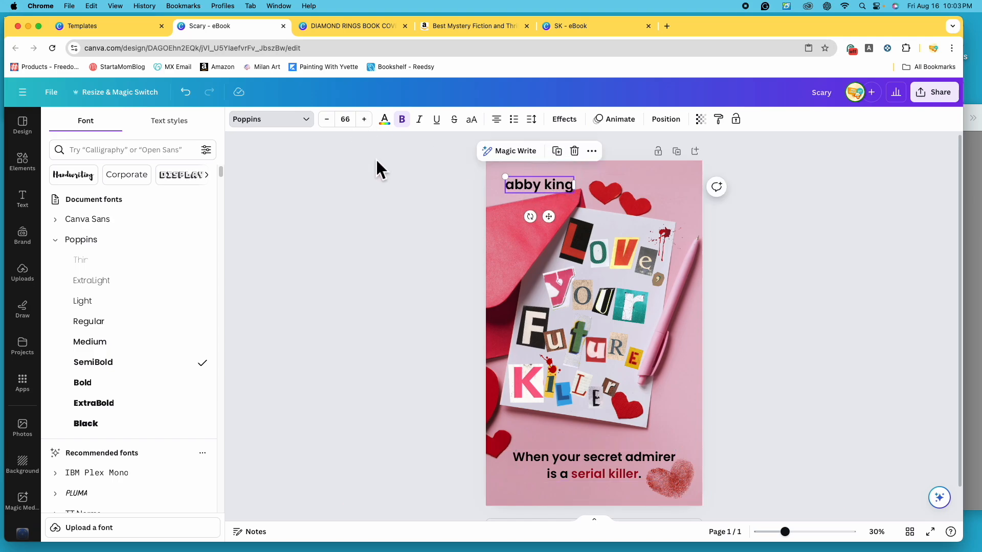
left_click(338, 132)
left_click(338, 130)
left_click(338, 131)
left_click(338, 132)
left_click(338, 131)
left_click(338, 131)
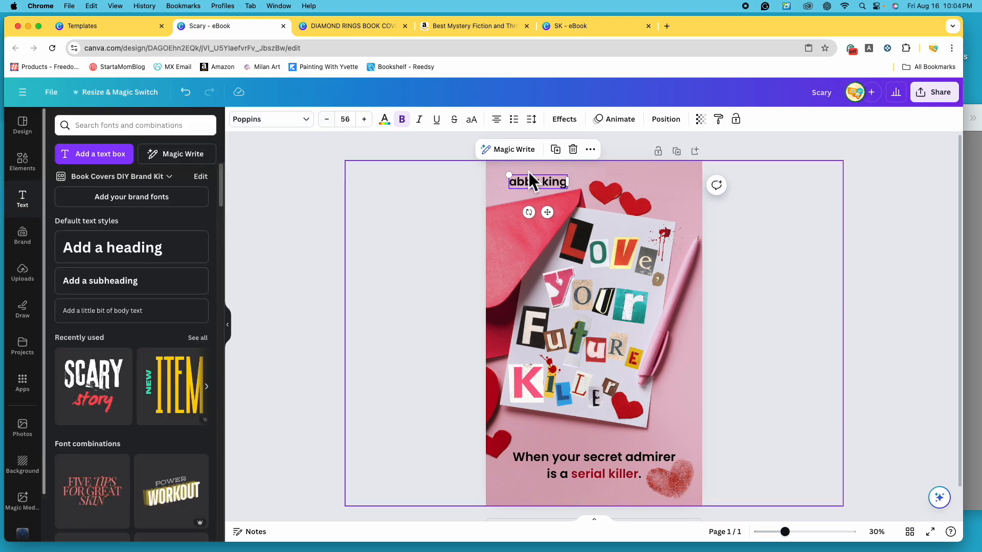
- Reduce the author's name to font size 56 and nudge it into place above the red envelope
left_click(534, 182)
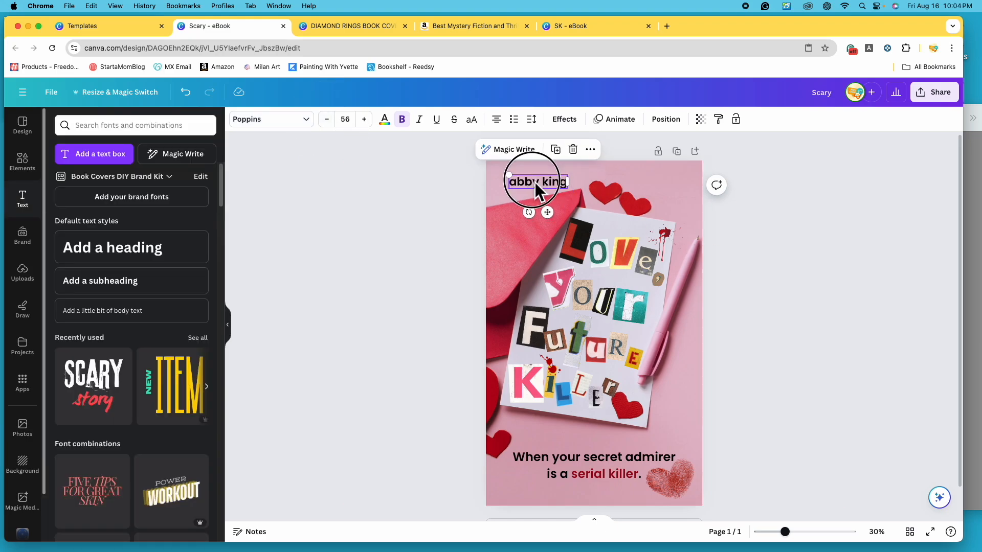
left_click_drag(536, 183, 537, 187)
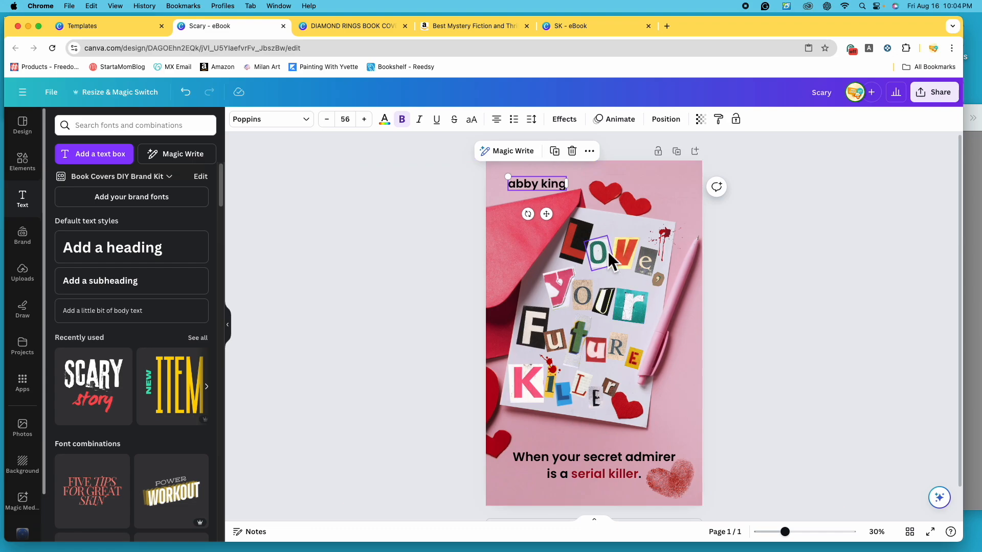
mouse_move(541, 192)
left_mouse_down()
mouse_move(533, 179)
mouse_move(541, 189)
left_mouse_up()
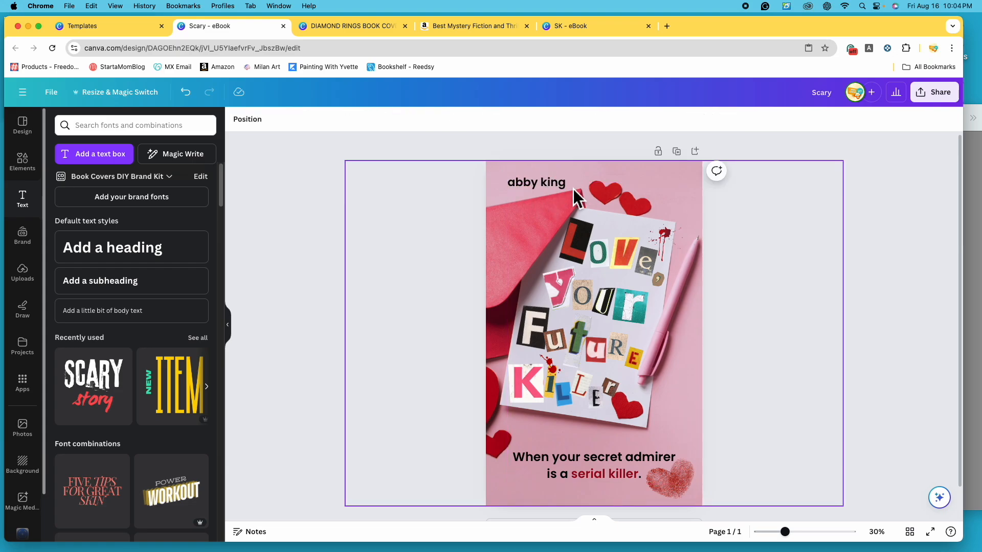
- Duplicate the author's name, try the copy in all capitals and in title case, and delete the copy
left_click(551, 183)
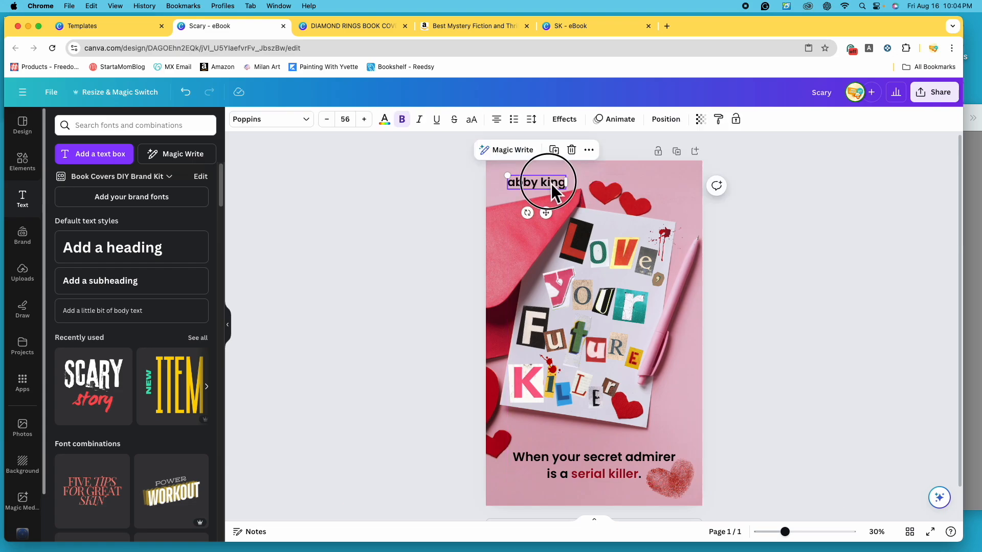
left_click(569, 165)
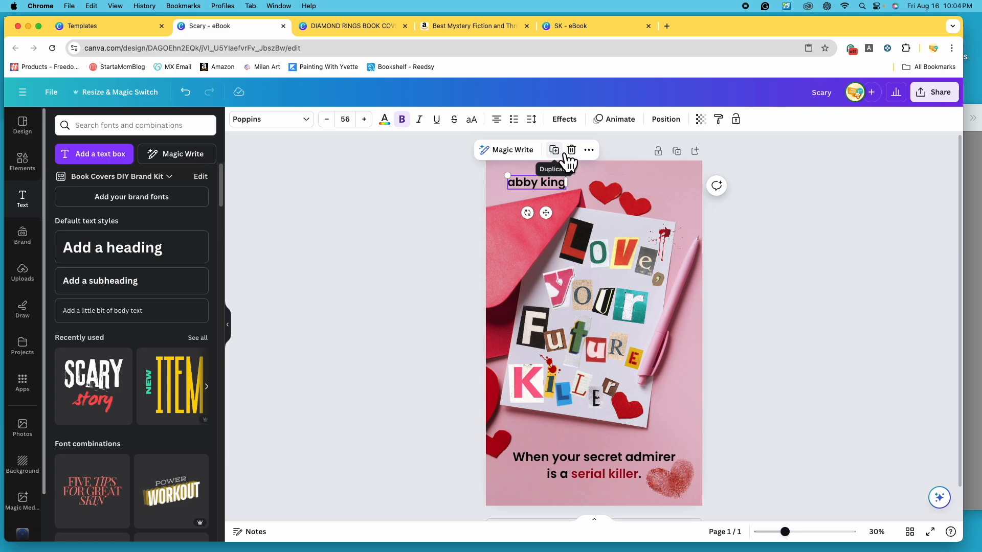
double_click(537, 205)
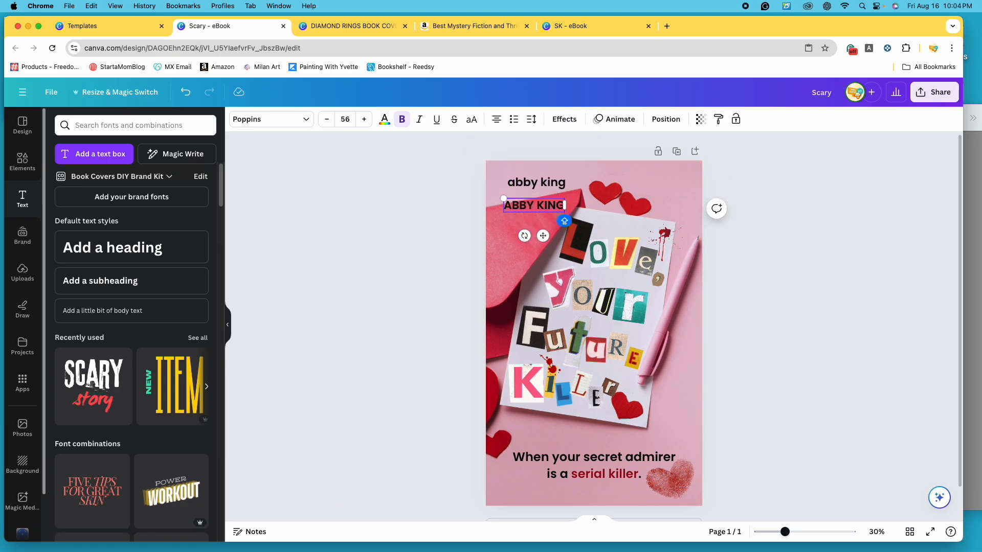
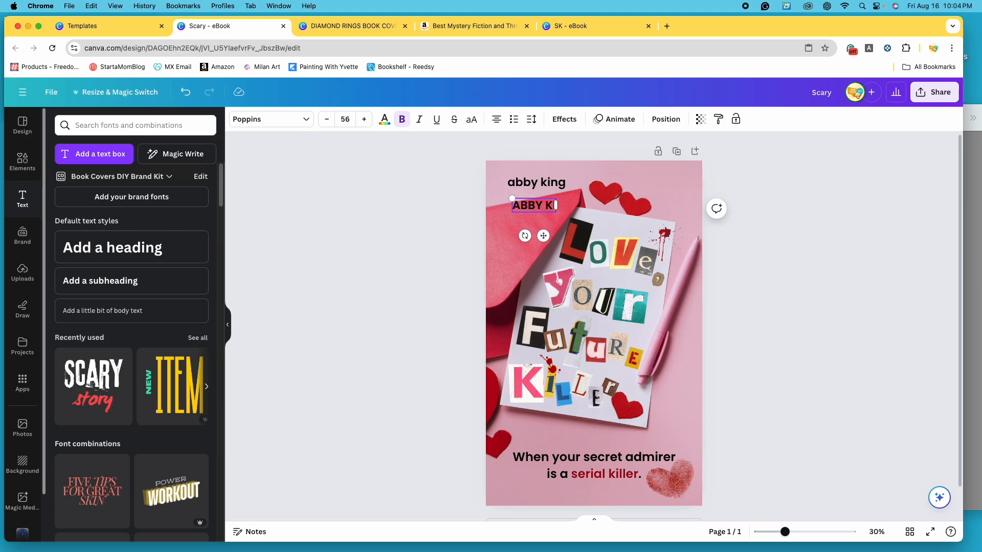
left_click(802, 271)
left_click_drag(534, 202, 546, 226)
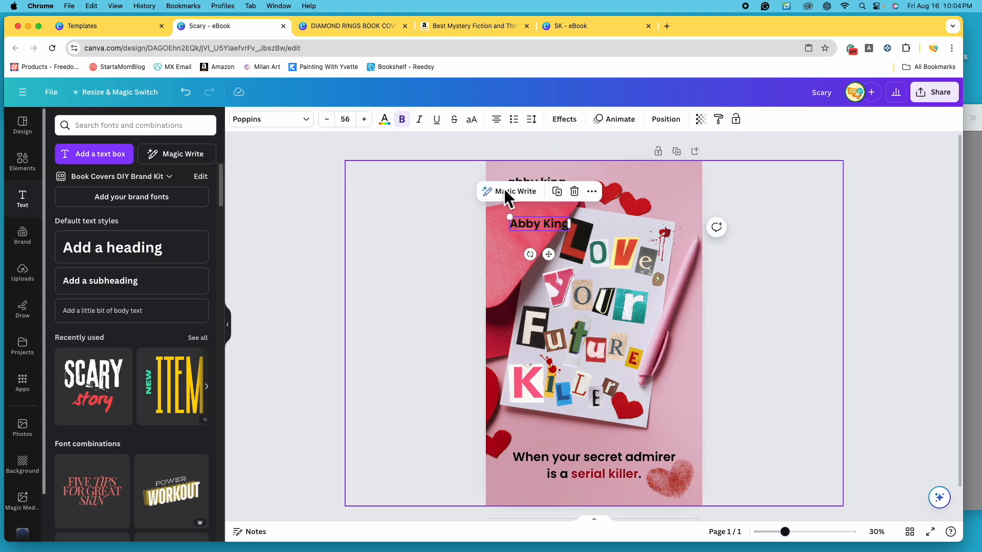
left_click(575, 191)
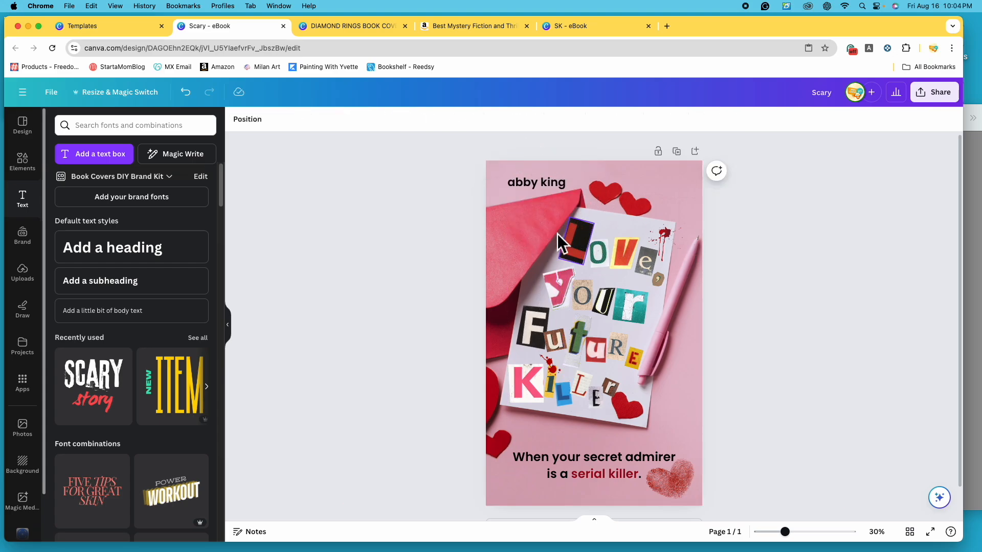
- Try the author's name in the cover's upper-right corner, compare both placements, and undo the move
left_click_drag(541, 185, 671, 192)
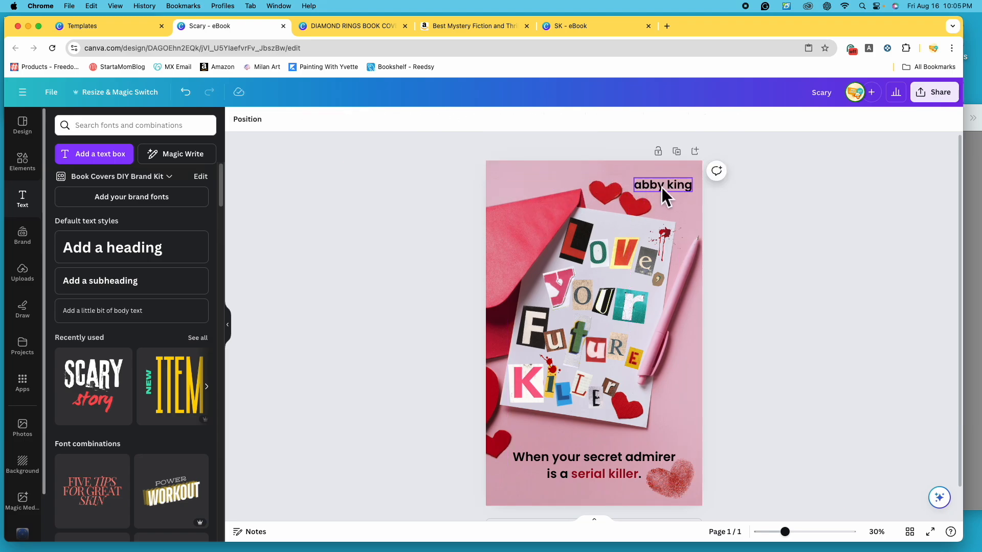
left_click(195, 104)
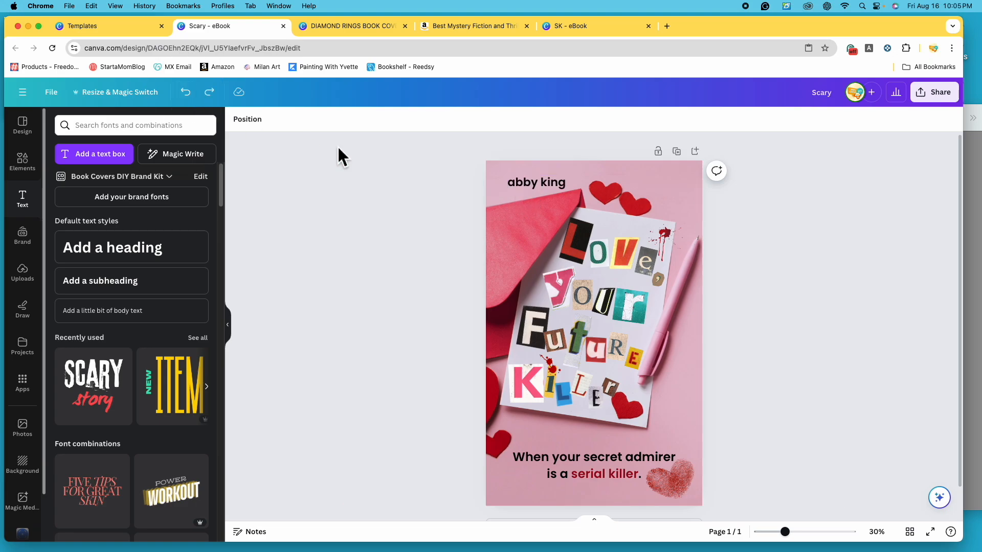
left_click(215, 100)
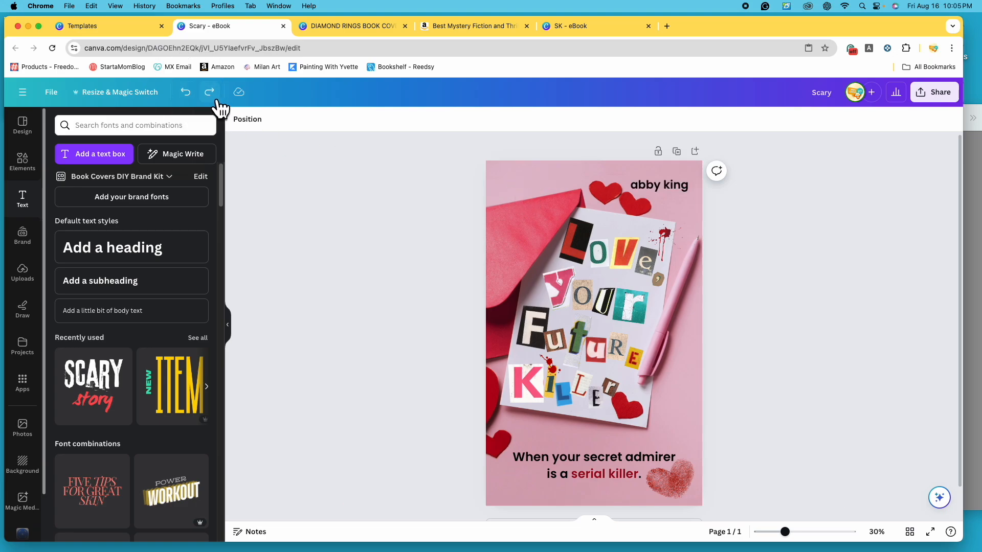
left_click(192, 101)
left_click(217, 102)
left_click(186, 92)
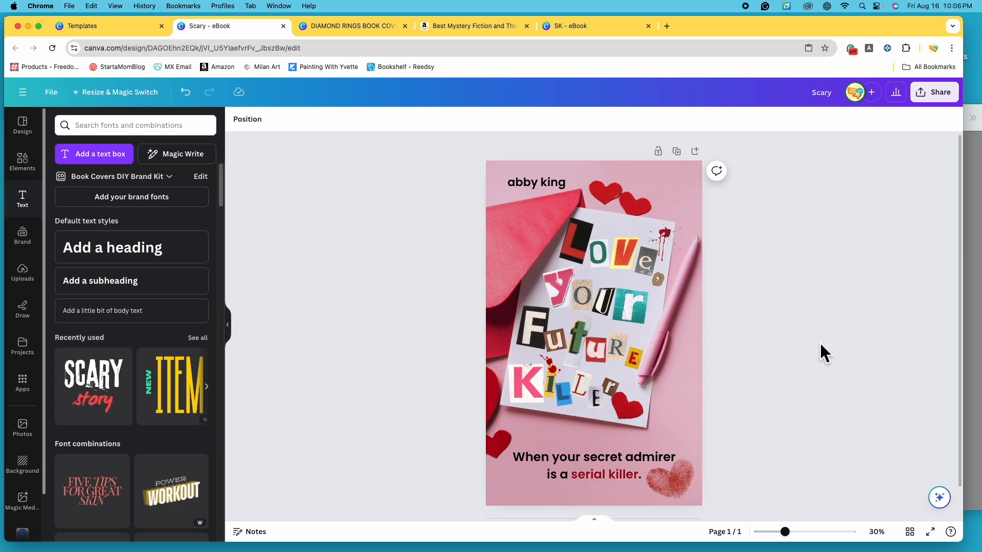
- Bring up the reference book cover in Preview to compare it with the design, and return to Canva
scroll(820, 342, "down", 1)
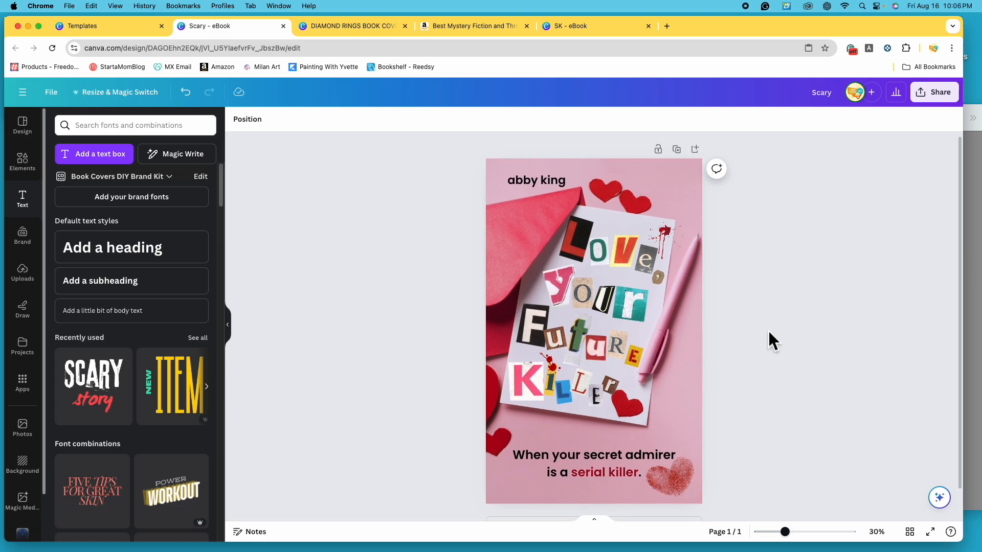
left_click(980, 254)
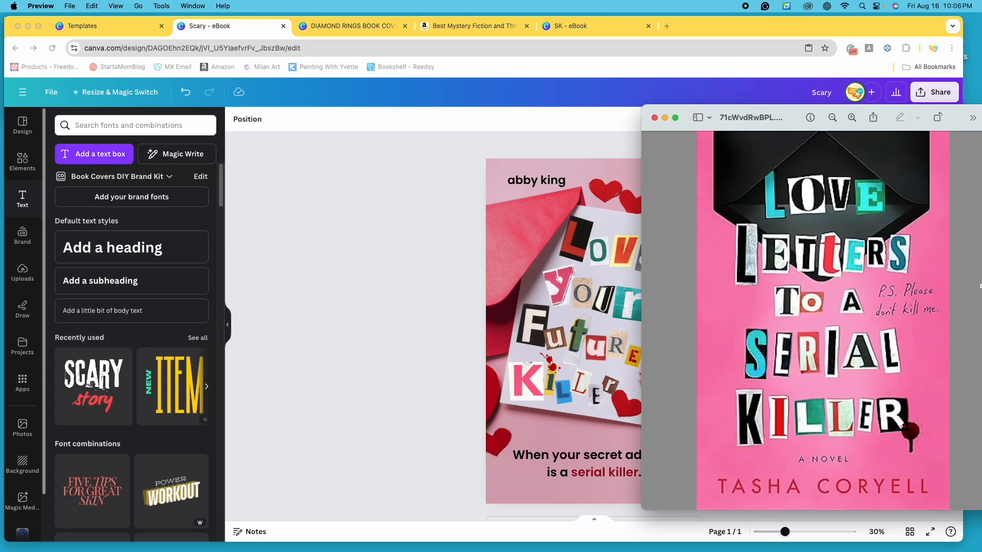
left_click(491, 310)
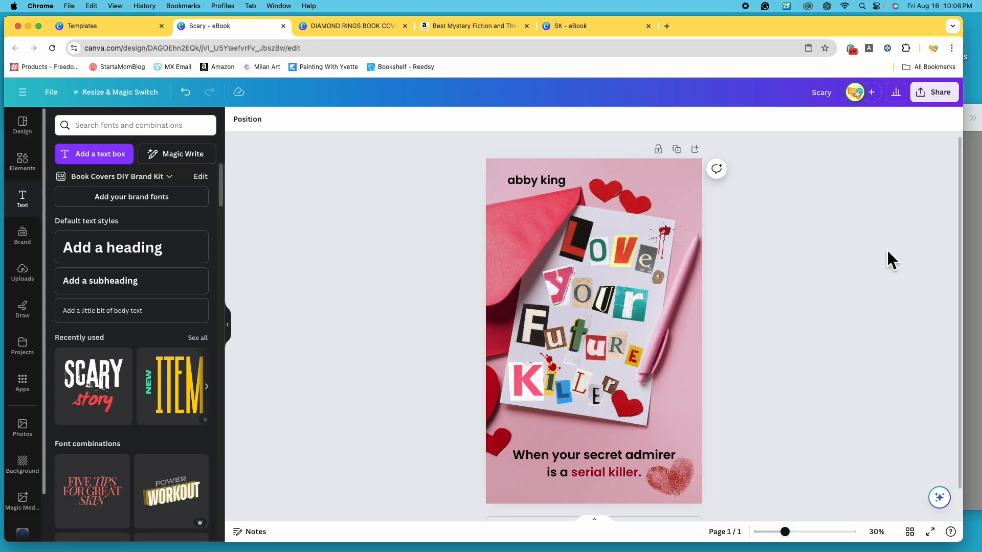
- Rename the design as "Serial Killer Book Cover"
left_click(838, 93)
type("s")
type("erial Killer ")
type("Book Cover")
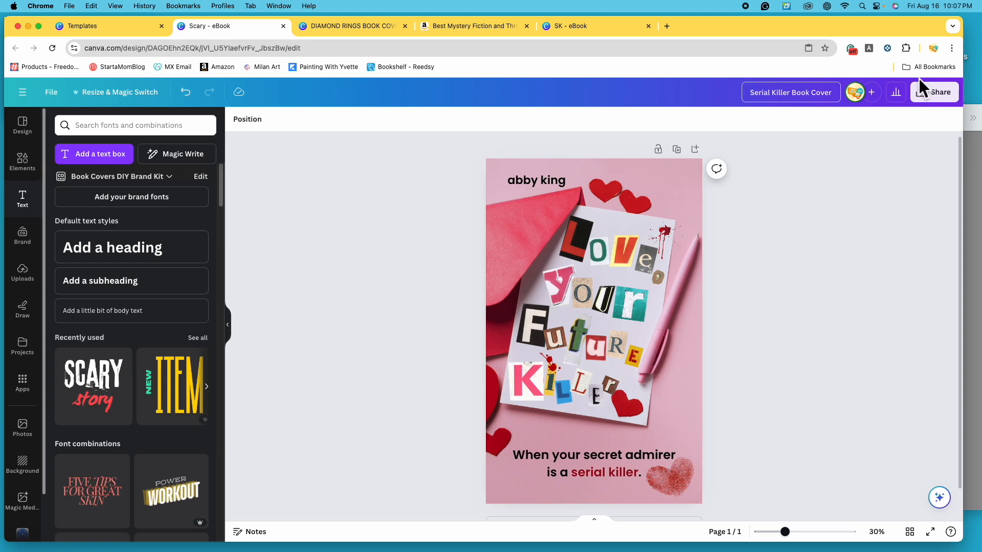
left_click(873, 170)
- Download the finished cover as a PNG at size 1
left_click(943, 93)
left_click(868, 369)
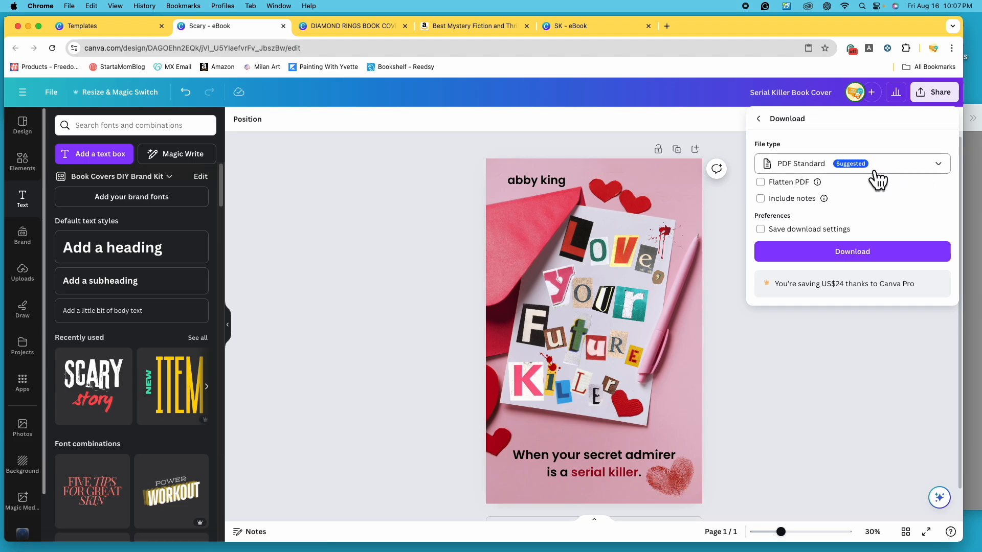
left_click(951, 174)
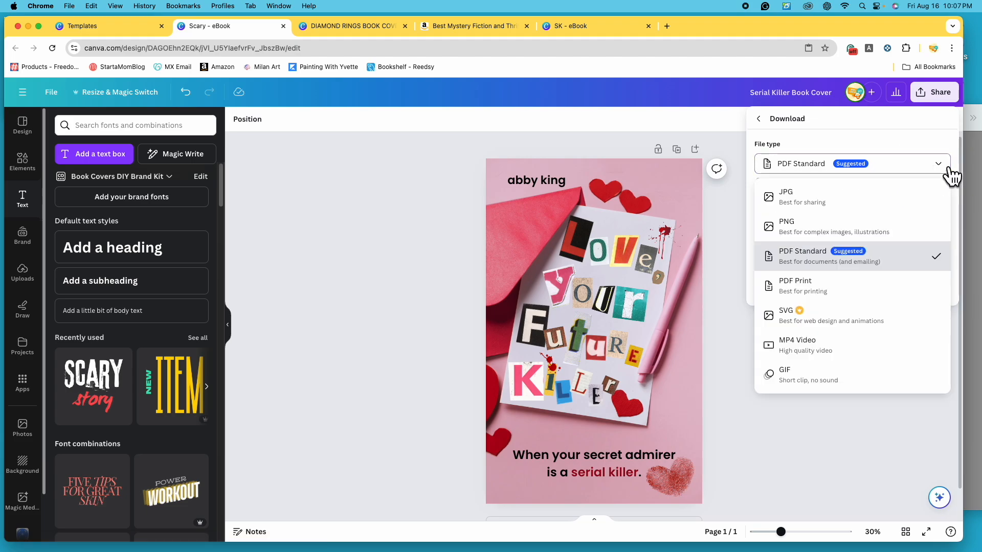
left_click(867, 238)
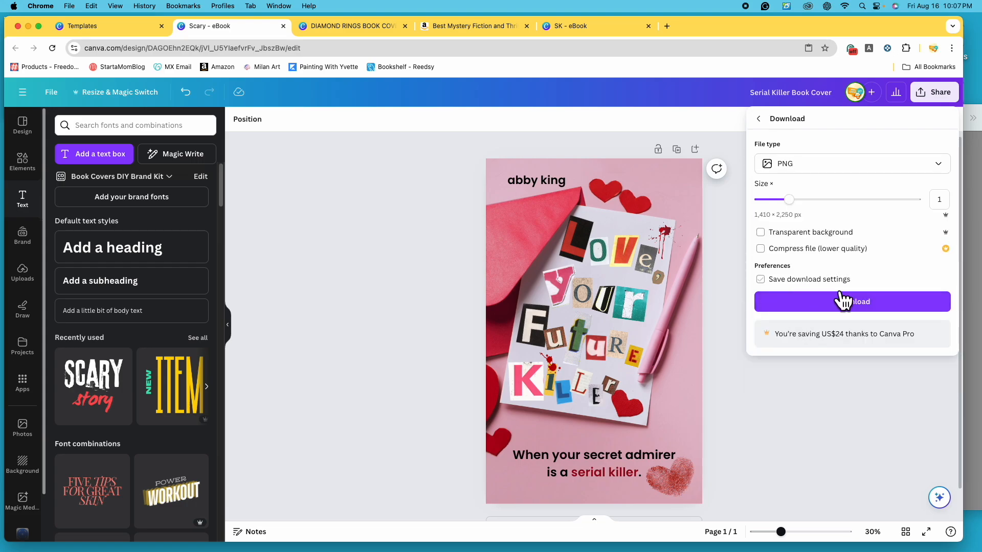
left_click(868, 314)
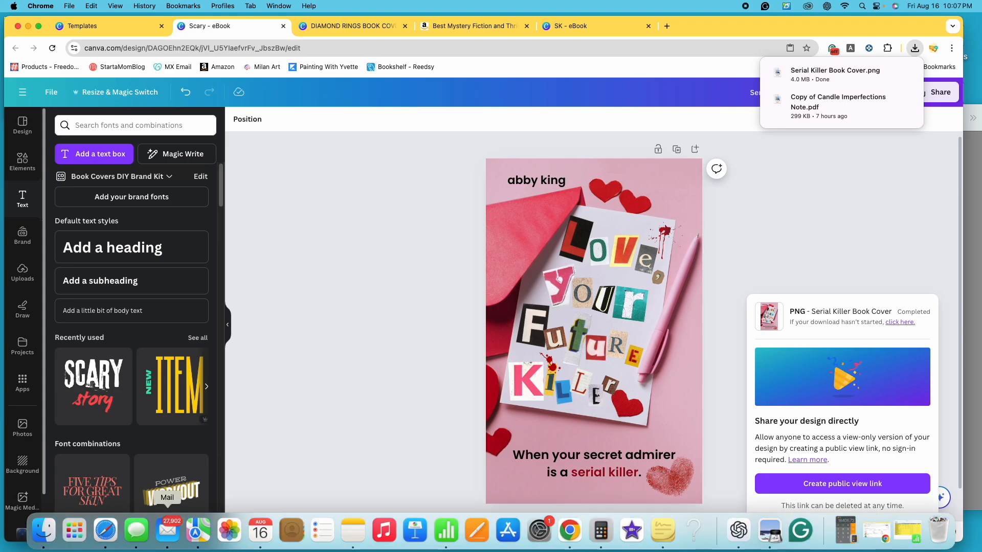
- Open the downloaded Serial Killer Book Cover.png from the Downloads folder in Preview beside the reference cover
left_click(165, 535)
double_click(395, 191)
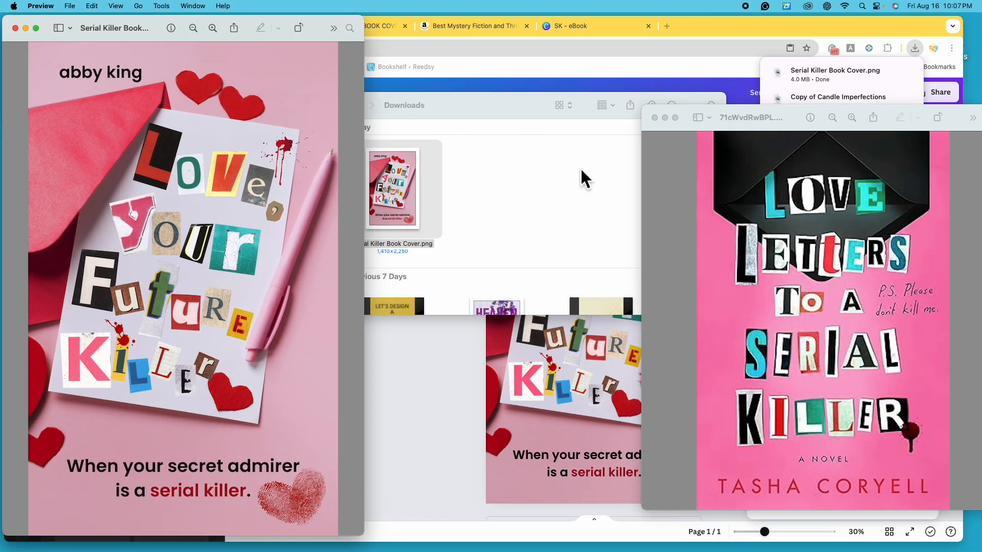
left_click(463, 117)
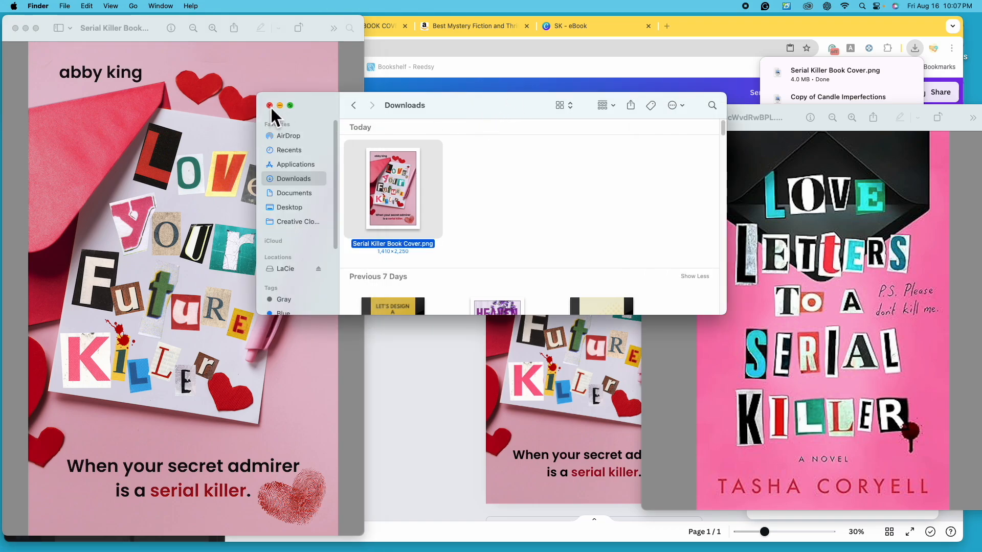